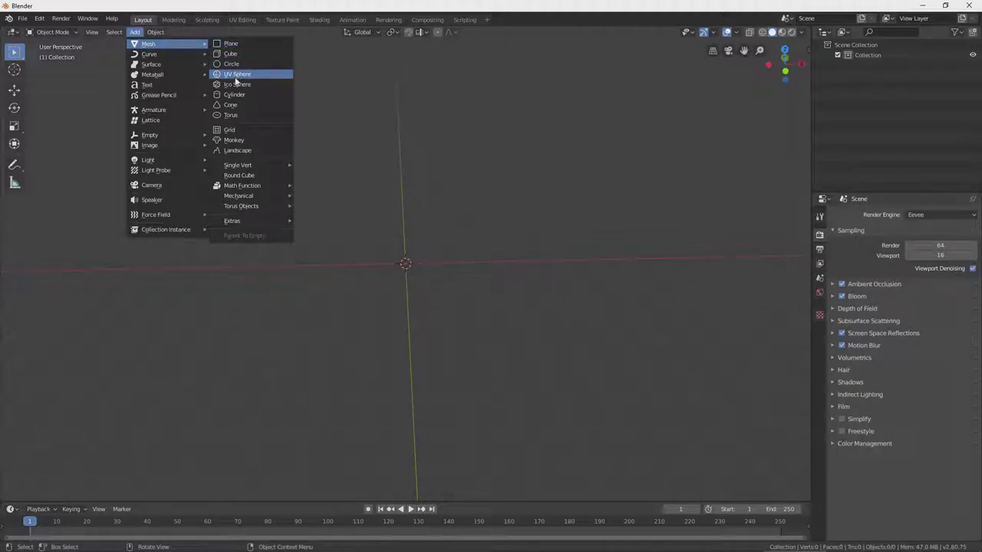
Add a UV sphere to the scene and switch it to Edit Mode with face selection.
{"action": "left_click", "coordinate": [235, 73]}
{"action": "middle_click_drag", "start_coordinate": [484, 284], "coordinate": [482, 254]}
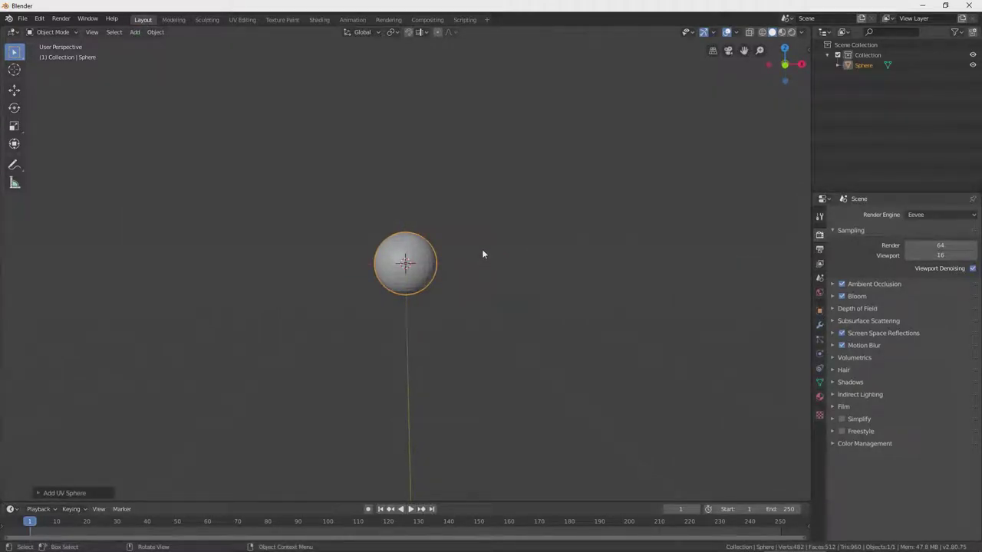
{"action": "scroll", "coordinate": [480, 253], "scroll_direction": "up", "scroll_amount": 4}
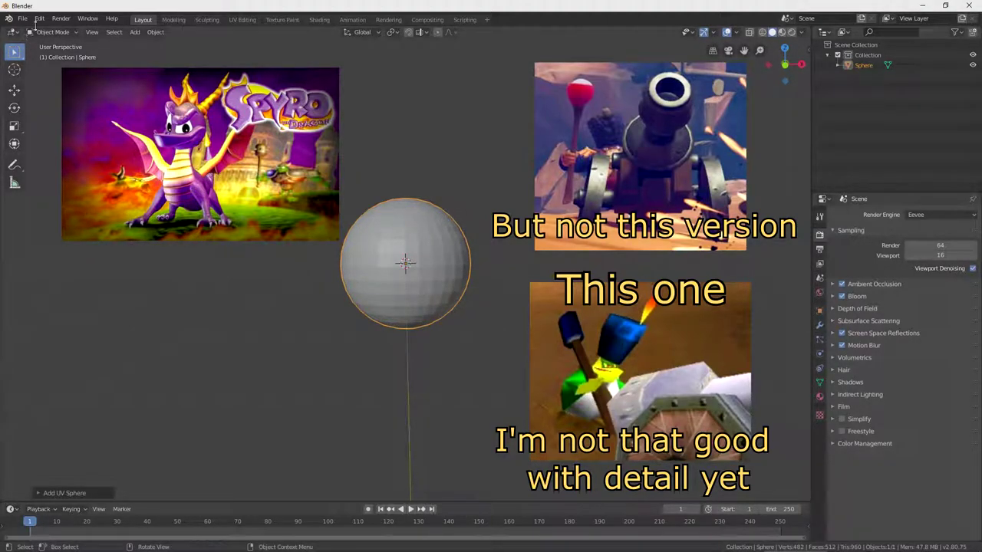
{"action": "left_click", "coordinate": [64, 32]}
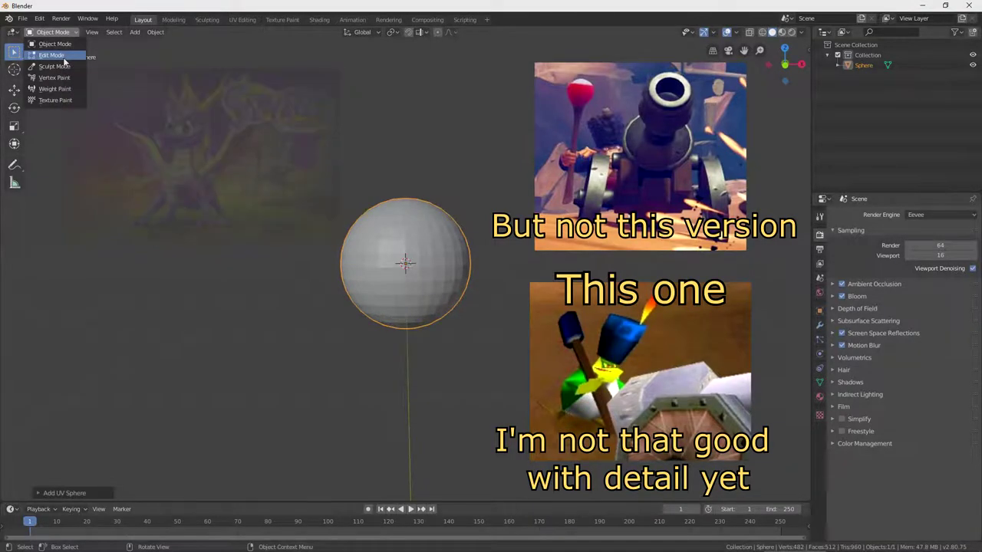
{"action": "left_click", "coordinate": [62, 56]}
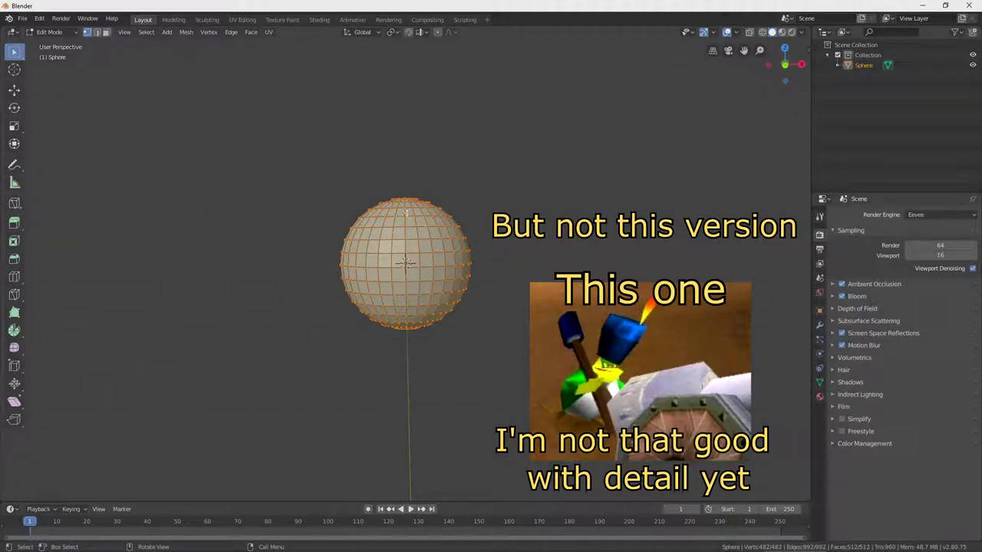
{"action": "left_click", "coordinate": [106, 32]}
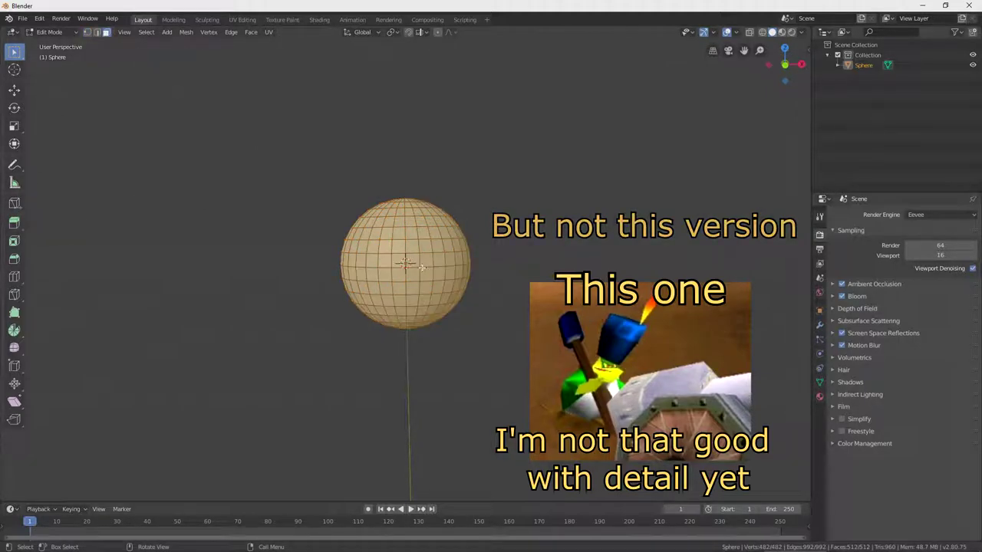
Select two separate 2×2 blocks of faces on the upper front of the sphere as eyes.
{"action": "left_click", "coordinate": [423, 233]}
{"action": "left_click", "coordinate": [425, 244], "text": "shift"}
{"action": "left_click", "coordinate": [435, 246], "text": "shift"}
{"action": "left_click", "coordinate": [434, 234], "text": "shift"}
{"action": "left_click", "coordinate": [386, 235], "text": "shift"}
{"action": "left_click", "coordinate": [385, 246], "text": "shift"}
{"action": "left_click", "coordinate": [375, 246], "text": "shift"}
{"action": "left_click", "coordinate": [375, 234], "text": "shift"}
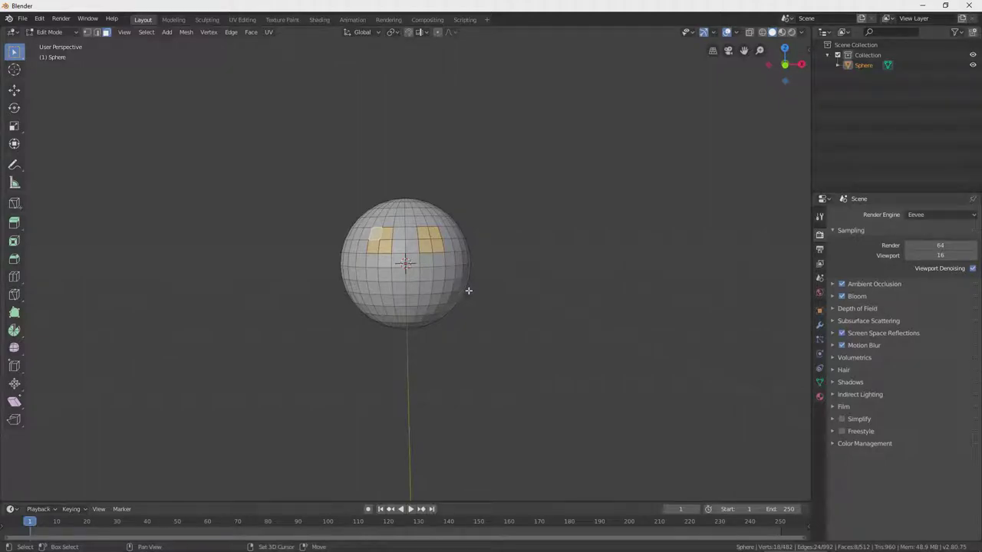
Duplicate the eye faces and move the copy about 0.17 m out of the sphere's front along the negative Y axis.
{"action": "key", "text": "e"}
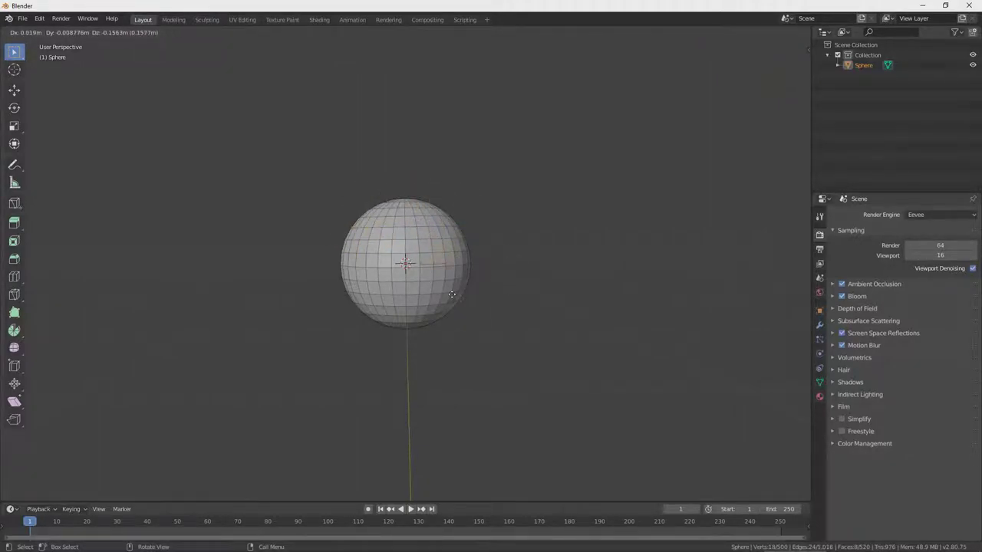
{"action": "left_click", "coordinate": [463, 277]}
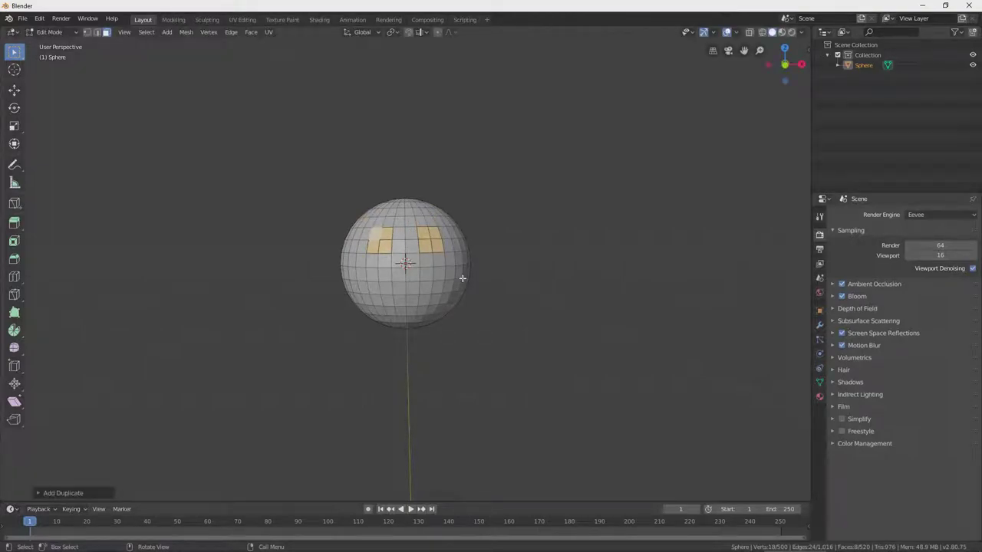
{"action": "key", "text": "KP_3"}
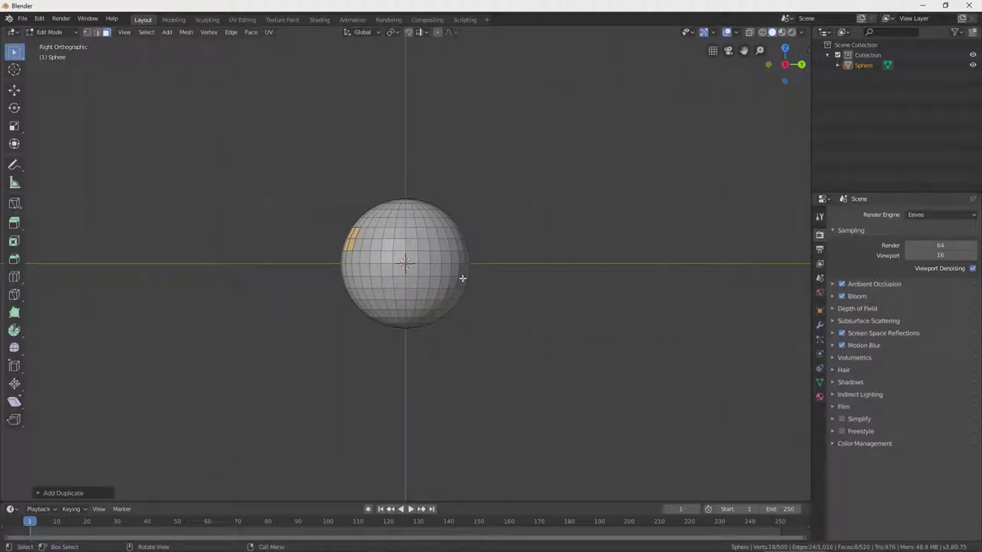
{"action": "key", "text": "g"}
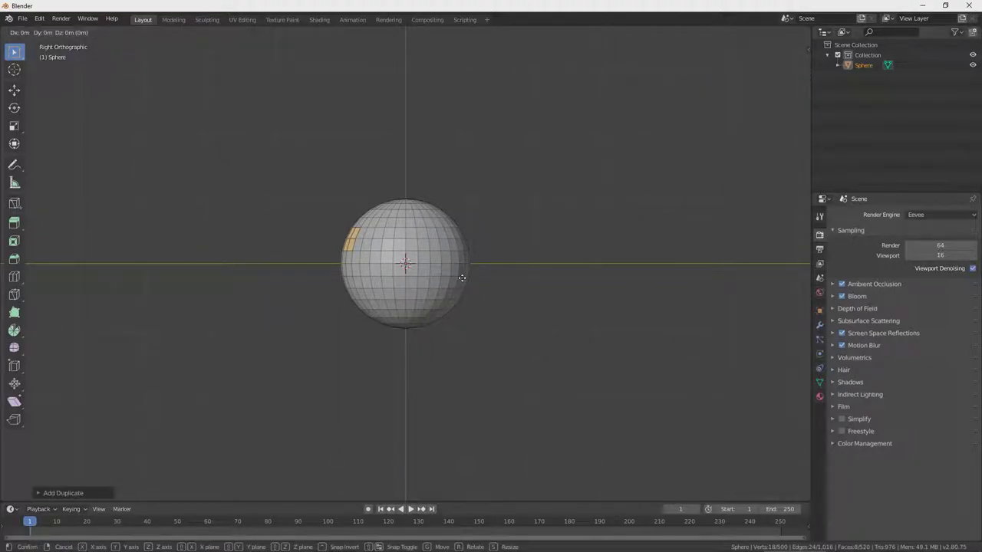
{"action": "key", "text": "y"}
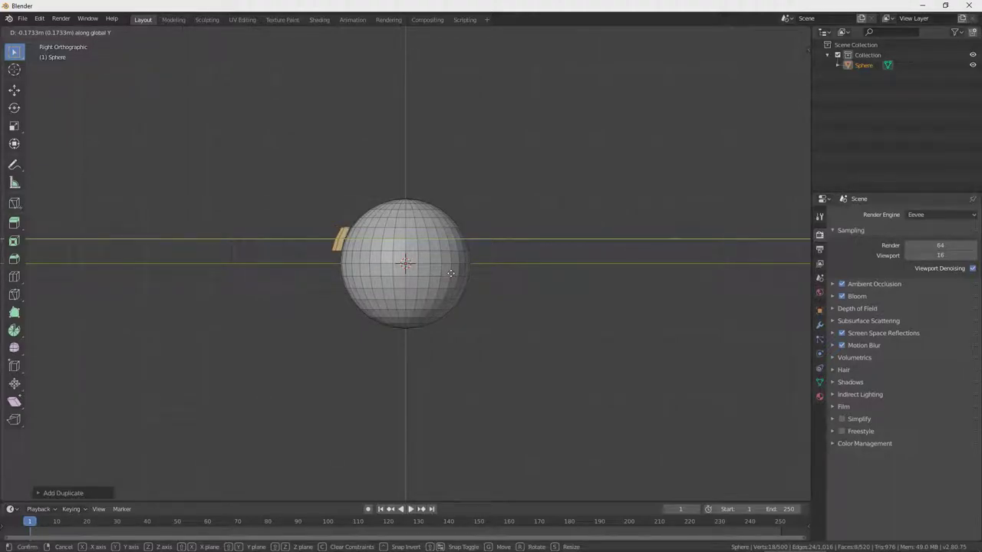
{"action": "left_click", "coordinate": [451, 273]}
Separate the duplicated eye faces from the sphere into their own object by selection.
{"action": "middle_click_drag", "start_coordinate": [451, 273], "coordinate": [514, 276]}
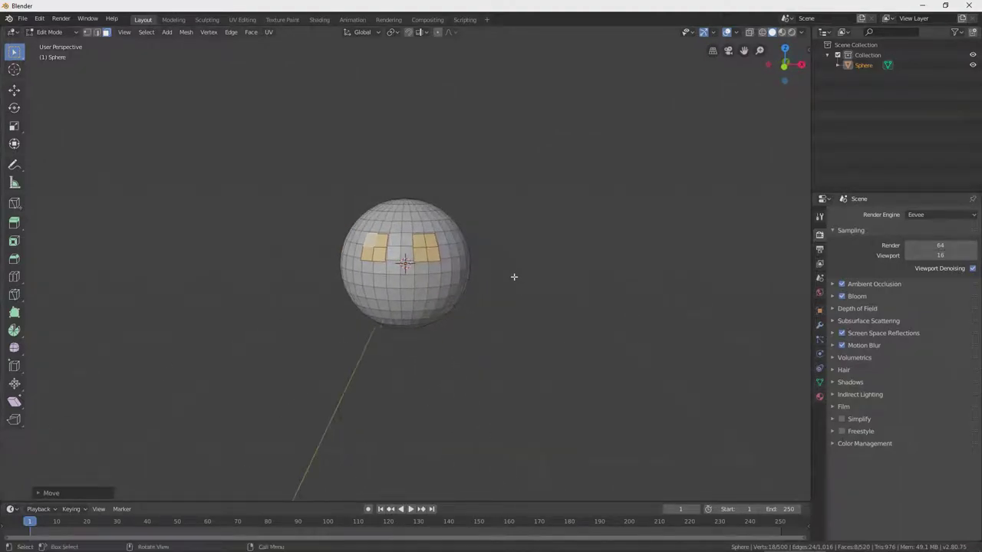
{"action": "right_click", "coordinate": [421, 257]}
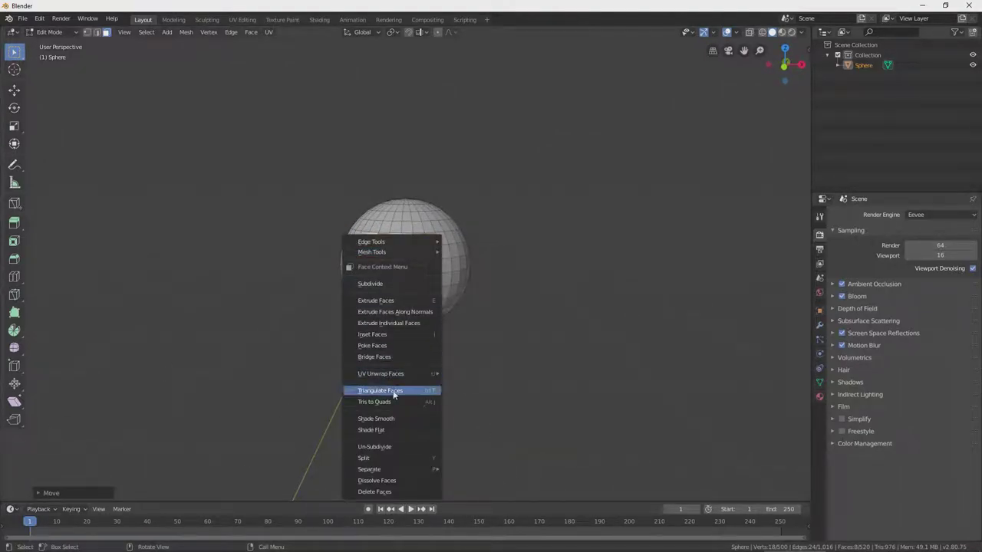
{"action": "mouse_move", "coordinate": [385, 470]}
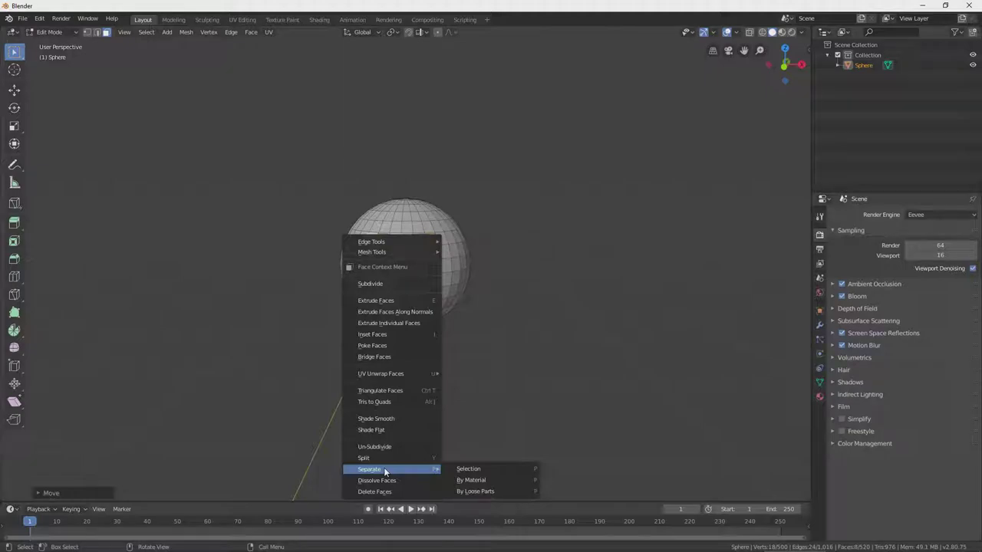
{"action": "left_click", "coordinate": [508, 468]}
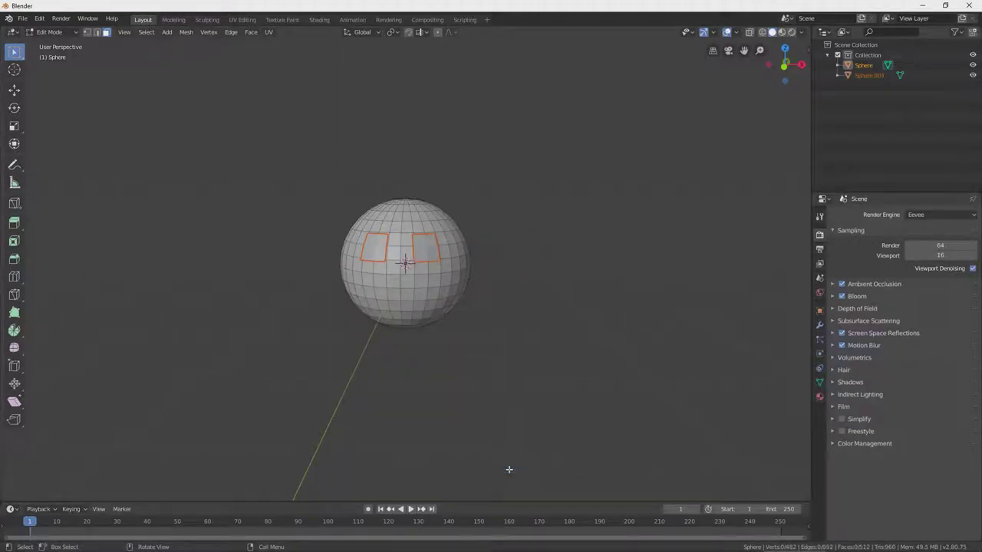
Select the separated eye object and rename it Eyes.
{"action": "right_click", "coordinate": [866, 77]}
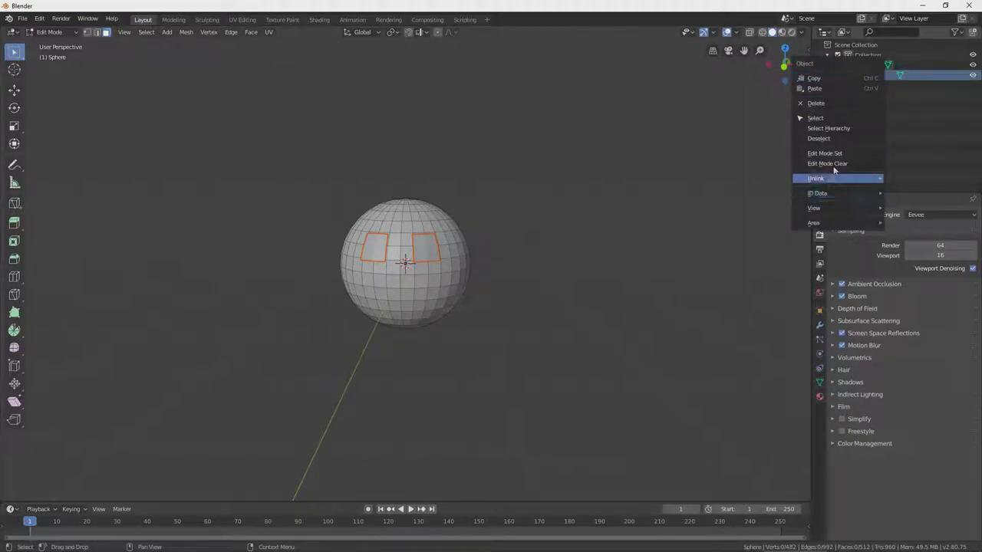
{"action": "left_click", "coordinate": [814, 118]}
{"action": "double_click", "coordinate": [869, 76]}
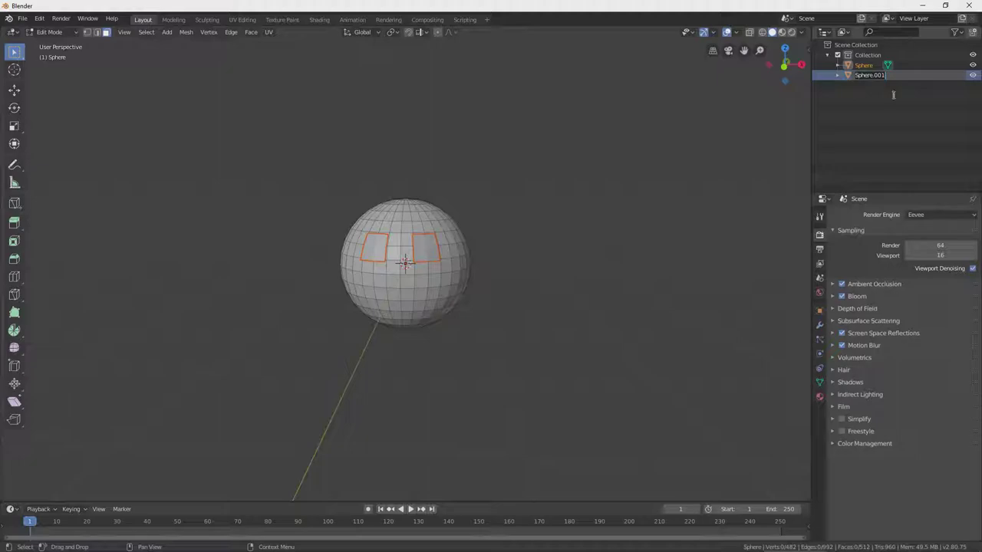
{"action": "type", "text": "Eyes"}
{"action": "key", "text": "Return"}
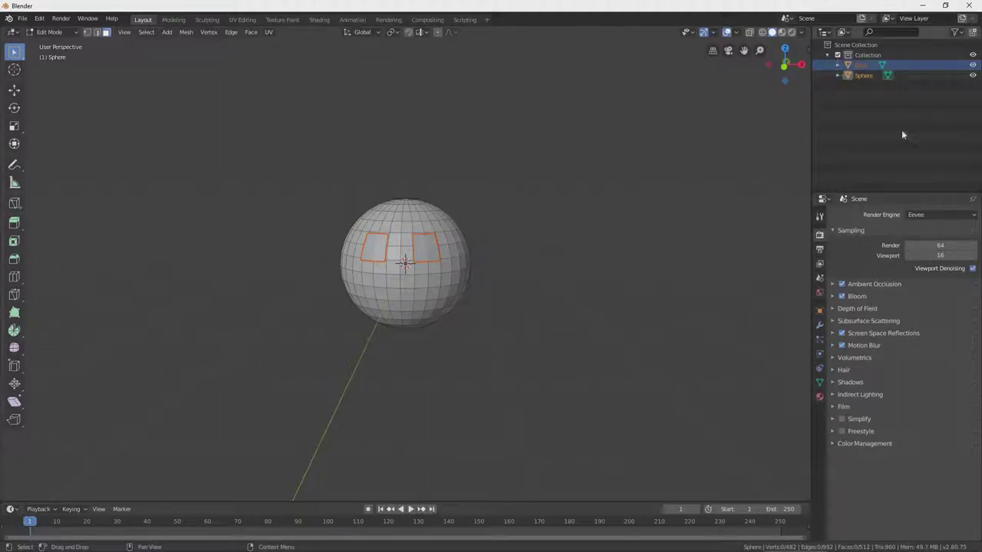
In front view, select a closed outline of faces for the jaw, eight columns wide and four rows high, just below the sphere's equator.
{"action": "middle_click_drag", "start_coordinate": [407, 245], "coordinate": [412, 238]}
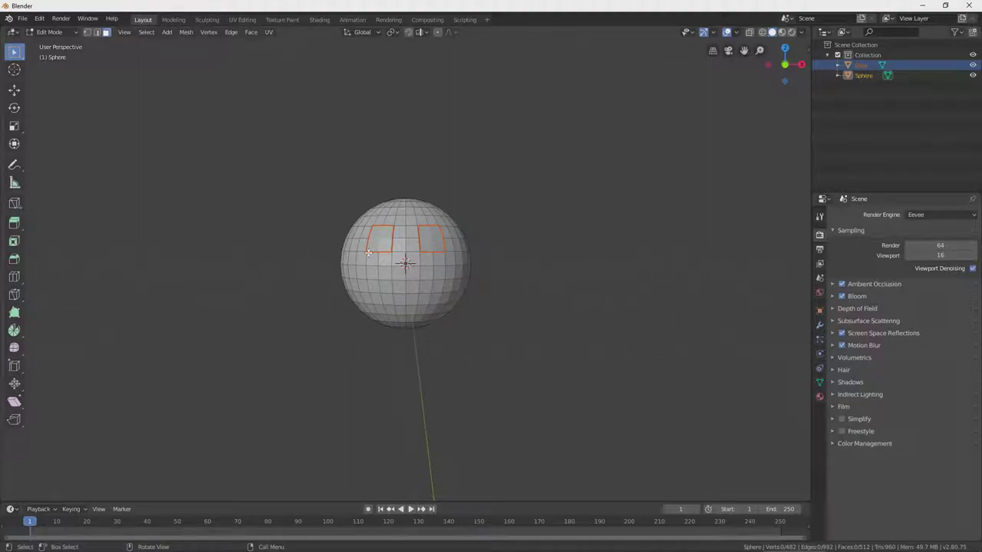
{"action": "middle_click_drag", "start_coordinate": [384, 261], "coordinate": [389, 259]}
{"action": "scroll", "coordinate": [390, 259], "scroll_direction": "down", "scroll_amount": 2}
{"action": "scroll", "coordinate": [390, 259], "scroll_direction": "up", "scroll_amount": 3}
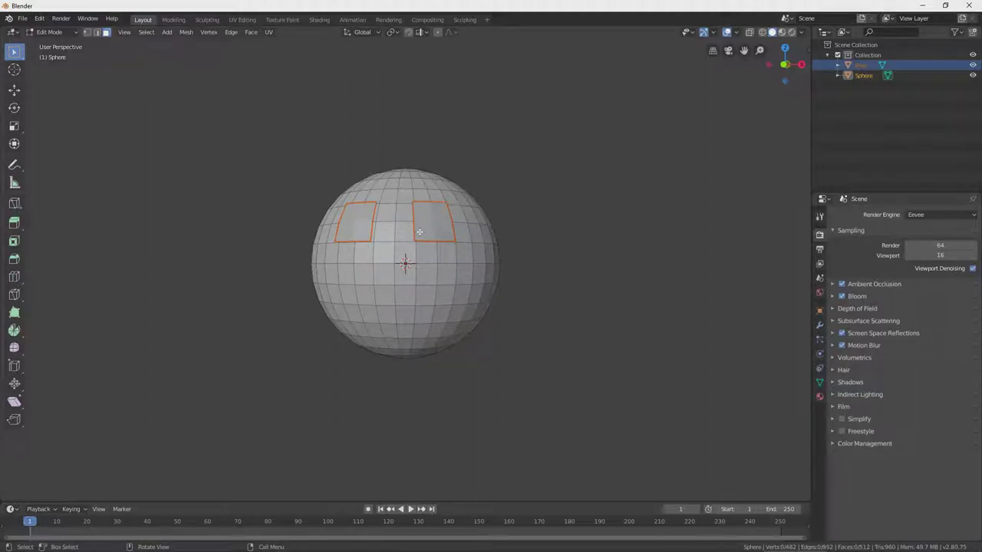
{"action": "middle_click_drag", "start_coordinate": [418, 290], "coordinate": [423, 291]}
{"action": "key", "text": "KP_1"}
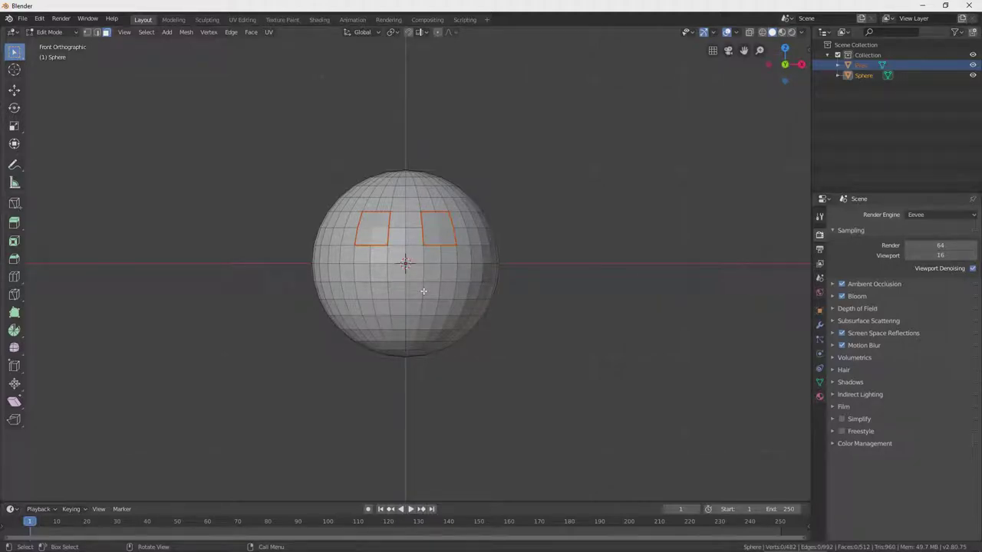
{"action": "left_click", "coordinate": [360, 278]}
{"action": "left_click", "coordinate": [382, 274], "text": "shift"}
{"action": "left_click", "coordinate": [399, 275], "text": "shift"}
{"action": "left_click", "coordinate": [414, 275], "text": "shift"}
{"action": "left_click", "coordinate": [431, 274], "text": "shift"}
{"action": "left_click", "coordinate": [449, 274], "text": "shift"}
{"action": "left_click", "coordinate": [463, 278], "text": "shift"}
{"action": "left_click", "coordinate": [460, 295], "text": "shift"}
{"action": "left_click", "coordinate": [457, 310], "text": "shift"}
{"action": "left_click", "coordinate": [451, 323], "text": "shift"}
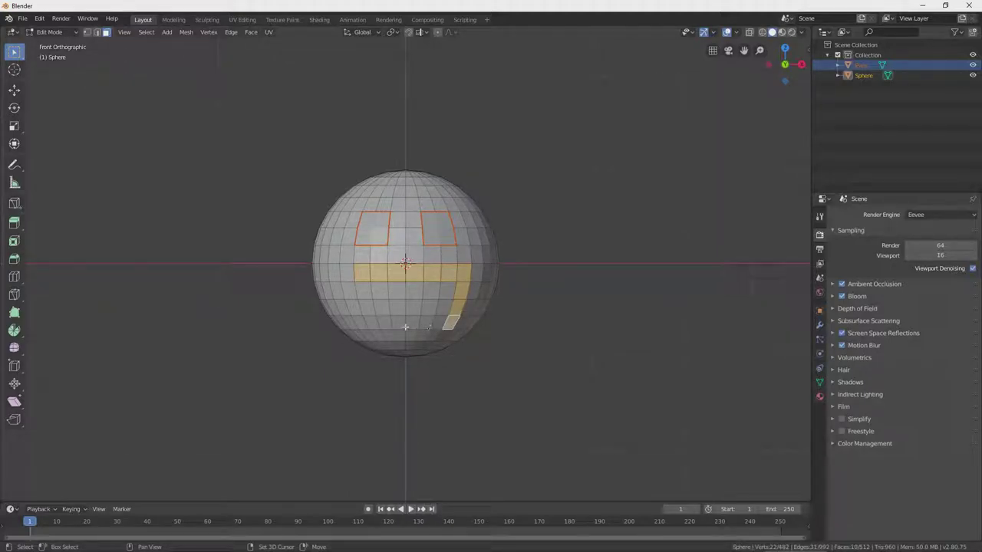
{"action": "left_click", "coordinate": [358, 322], "text": "shift"}
{"action": "left_click", "coordinate": [348, 288], "text": "shift"}
{"action": "left_click", "coordinate": [349, 306], "text": "shift"}
{"action": "left_click", "coordinate": [374, 323], "text": "shift"}
{"action": "left_click", "coordinate": [388, 323], "text": "shift"}
{"action": "left_click", "coordinate": [403, 323], "text": "shift"}
{"action": "left_click", "coordinate": [418, 323], "text": "shift"}
{"action": "left_click", "coordinate": [434, 323], "text": "shift"}
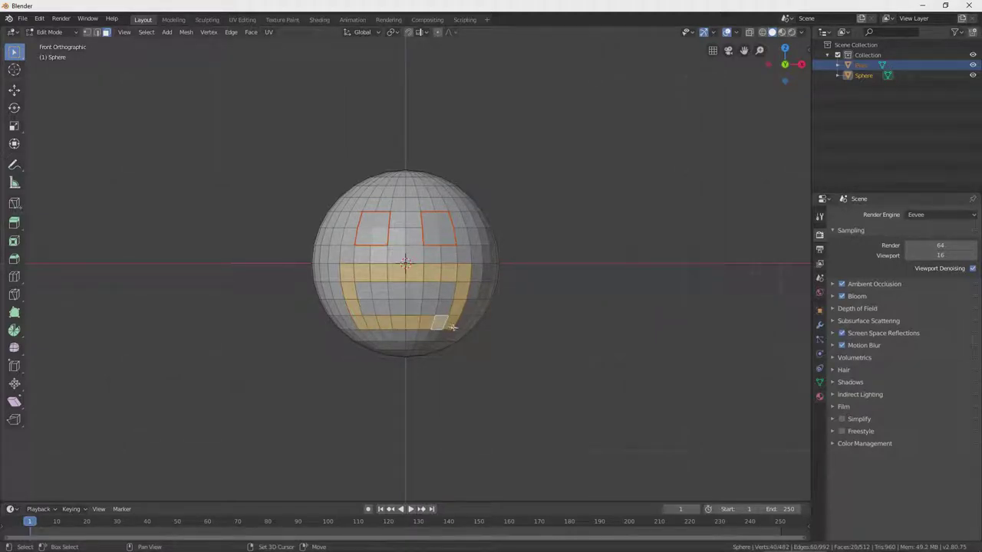
Add all the faces inside the jaw outline to the selection.
{"action": "left_click", "coordinate": [362, 291], "text": "shift"}
{"action": "left_click", "coordinate": [372, 308], "text": "shift"}
{"action": "left_click", "coordinate": [379, 301], "text": "shift"}
{"action": "left_click", "coordinate": [380, 286], "text": "shift"}
{"action": "left_click", "coordinate": [396, 286], "text": "shift"}
{"action": "left_click", "coordinate": [397, 301], "text": "shift"}
{"action": "left_click", "coordinate": [412, 301], "text": "shift"}
{"action": "left_click", "coordinate": [413, 285], "text": "shift"}
{"action": "left_click", "coordinate": [429, 285], "text": "shift"}
{"action": "left_click", "coordinate": [429, 301], "text": "shift"}
{"action": "left_click", "coordinate": [445, 301], "text": "shift"}
{"action": "left_click", "coordinate": [445, 285], "text": "shift"}
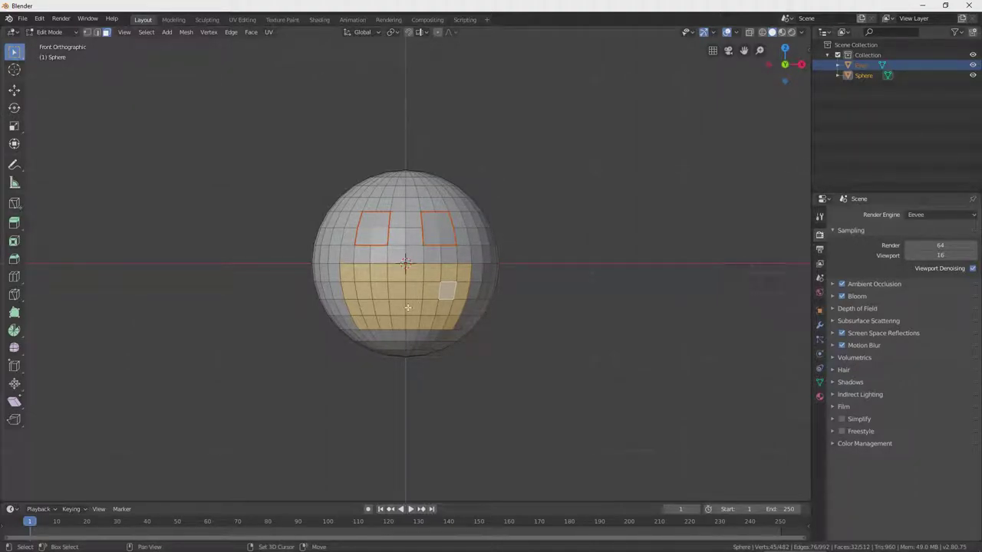
Duplicate the jaw faces and move the copy about 0.28 m out of the sphere's front along the negative Y axis.
{"action": "key", "text": "e"}
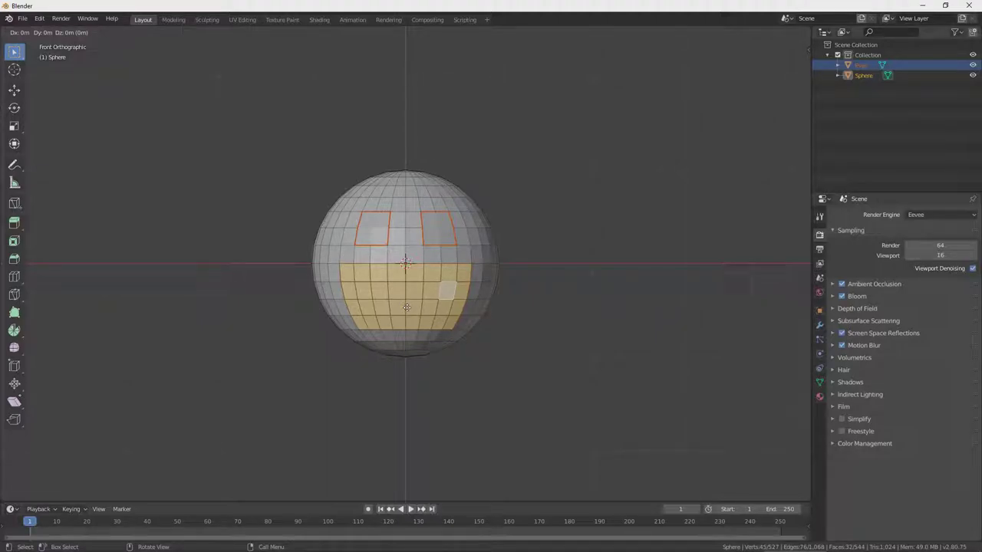
{"action": "right_click", "coordinate": [405, 316]}
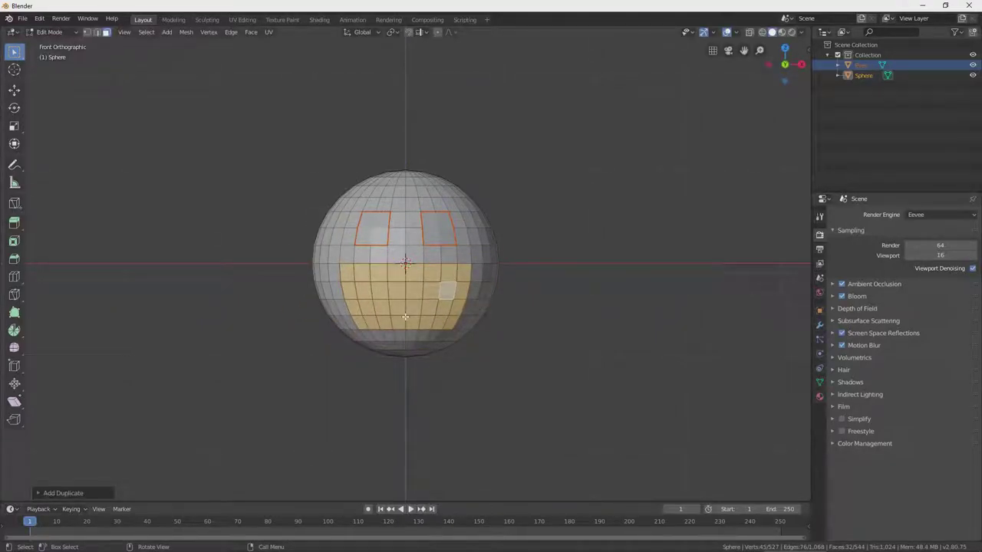
{"action": "key", "text": "KP_3"}
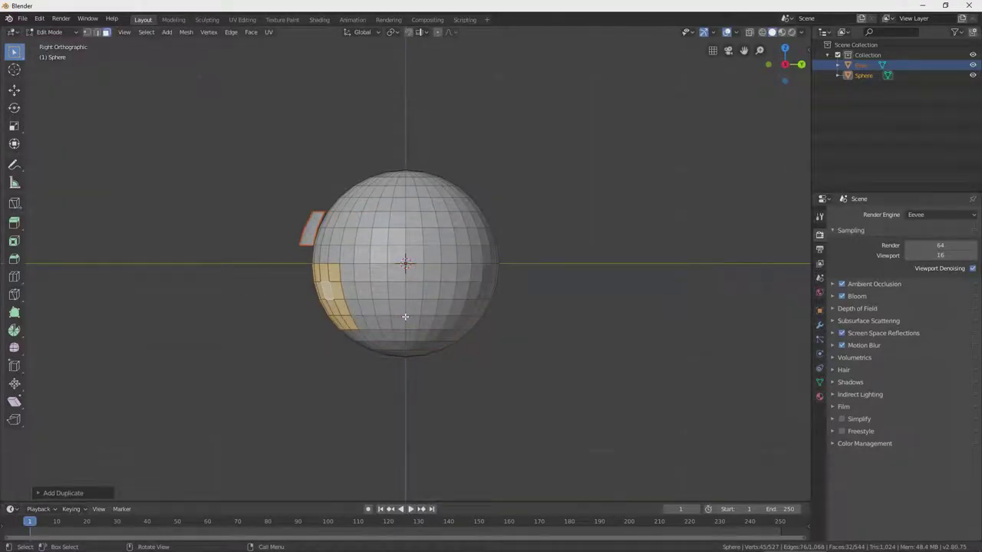
{"action": "key", "text": "g"}
{"action": "key", "text": "y"}
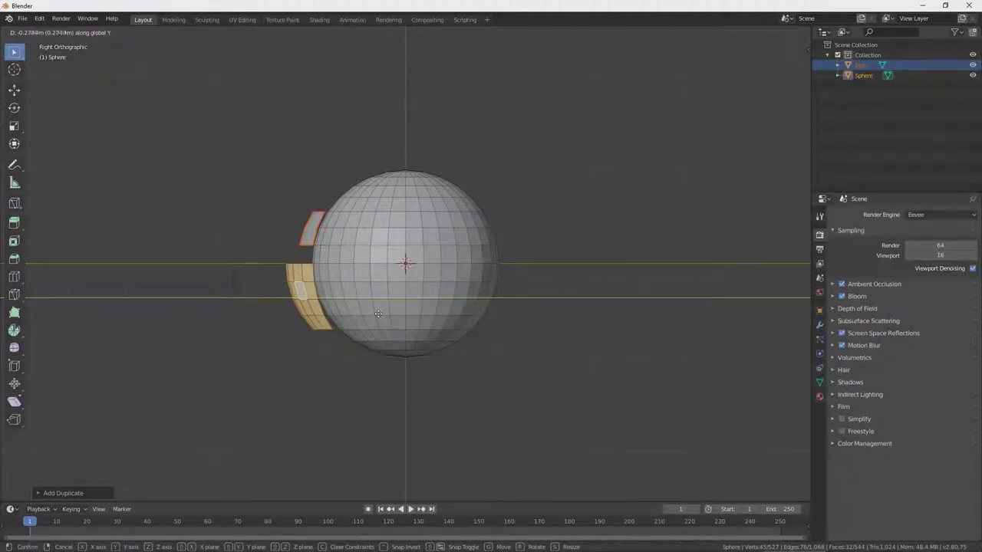
{"action": "left_click", "coordinate": [378, 314]}
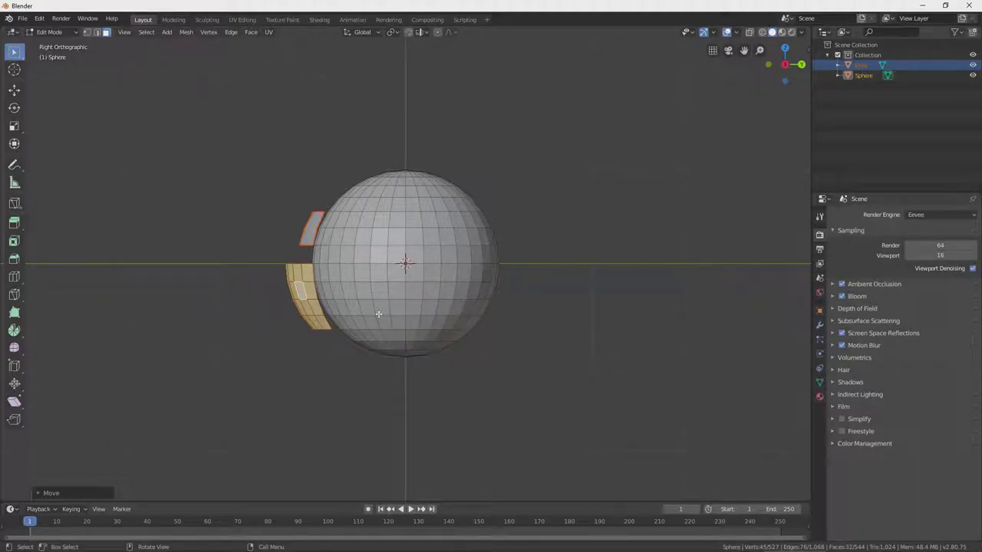
Separate the duplicated jaw faces into their own object and rename it Jaw.
{"action": "key", "text": "KP_1"}
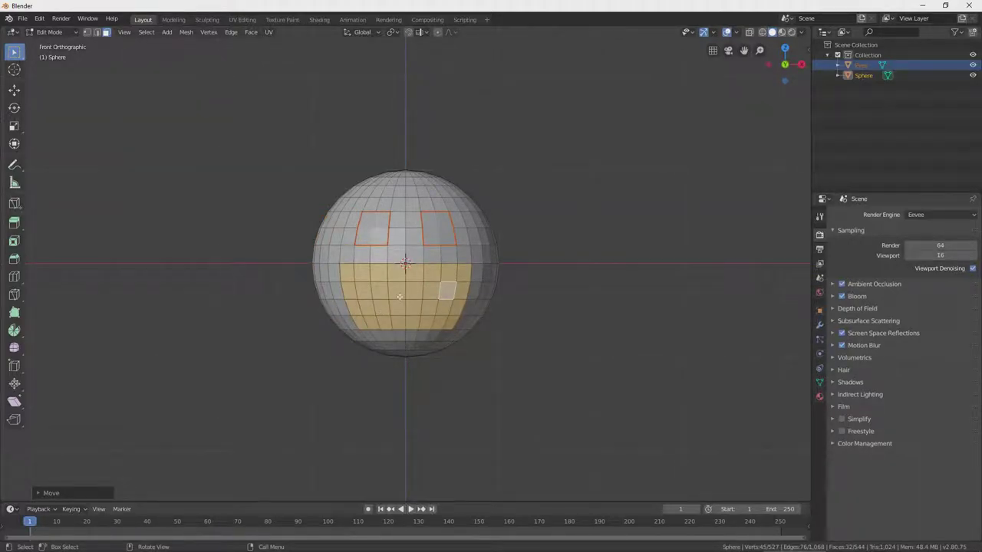
{"action": "right_click", "coordinate": [399, 295]}
{"action": "left_click", "coordinate": [441, 298]}
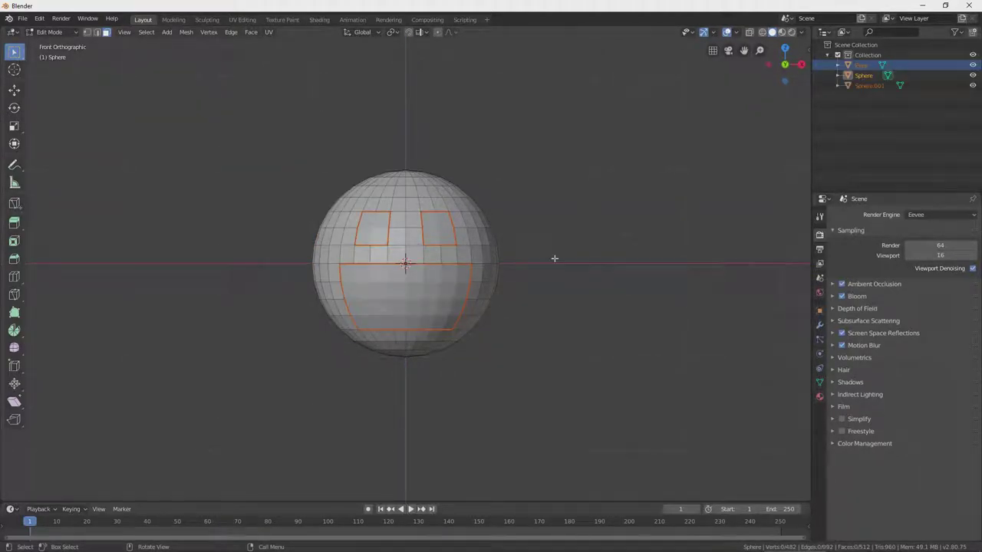
{"action": "double_click", "coordinate": [869, 85]}
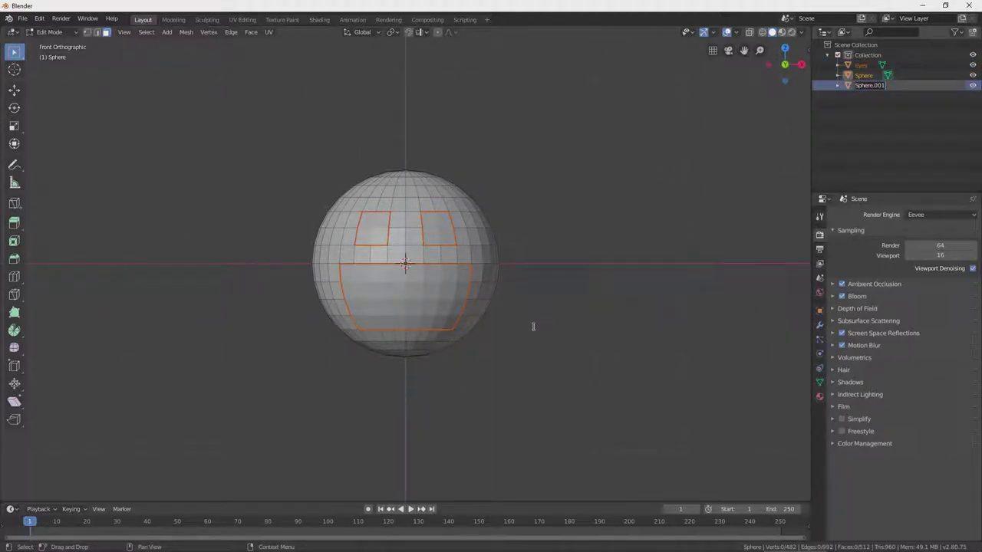
{"action": "type", "text": "Jaw"}
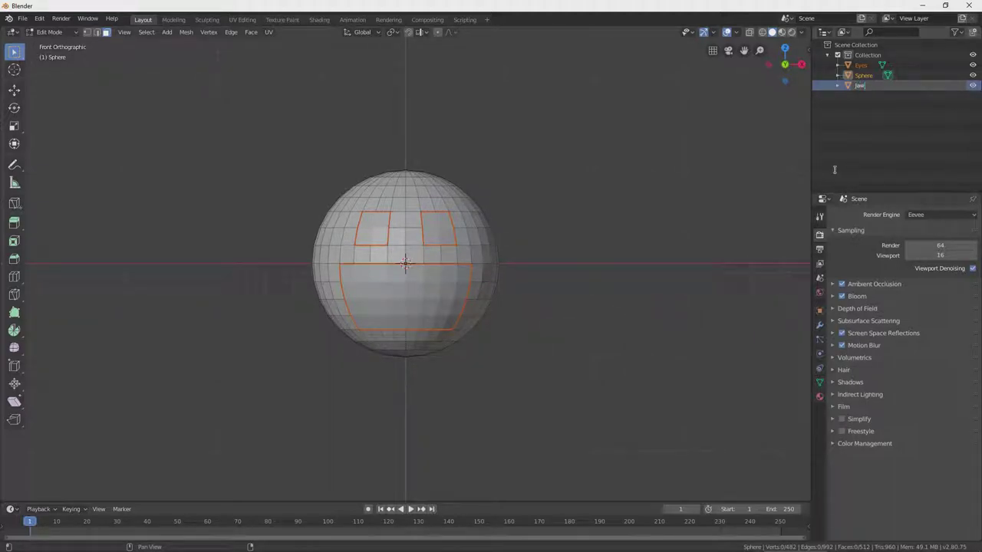
{"action": "key", "text": "Return"}
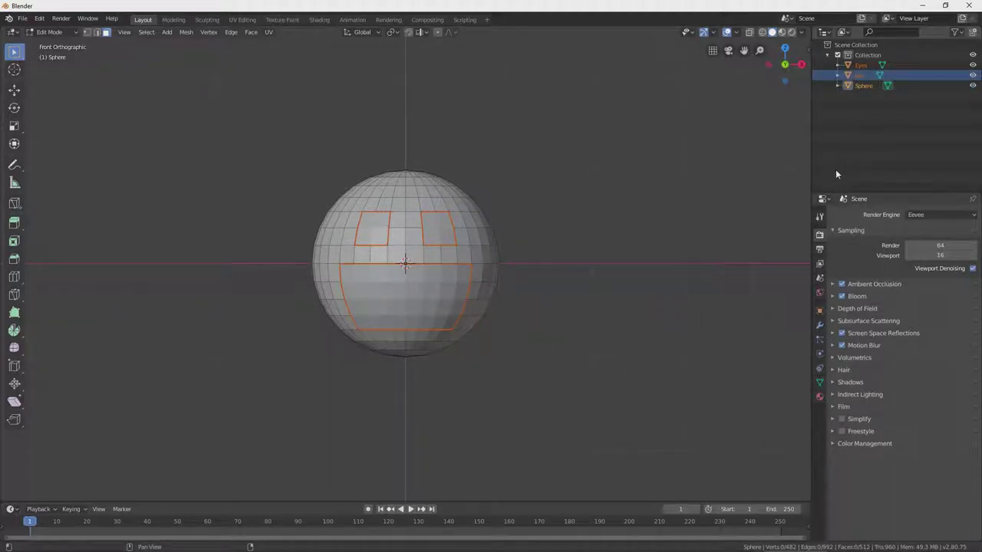
Leave editing the sphere, select the Jaw object and edit it in vertex select mode.
{"action": "left_click", "coordinate": [883, 113]}
{"action": "left_click", "coordinate": [863, 86]}
{"action": "left_click", "coordinate": [49, 32]}
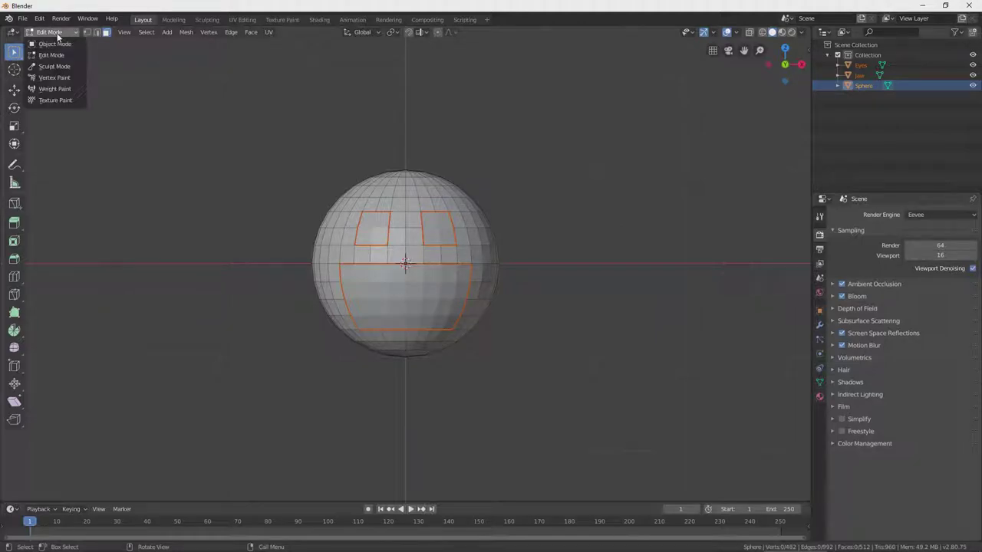
{"action": "left_click", "coordinate": [51, 45]}
{"action": "left_click", "coordinate": [860, 75]}
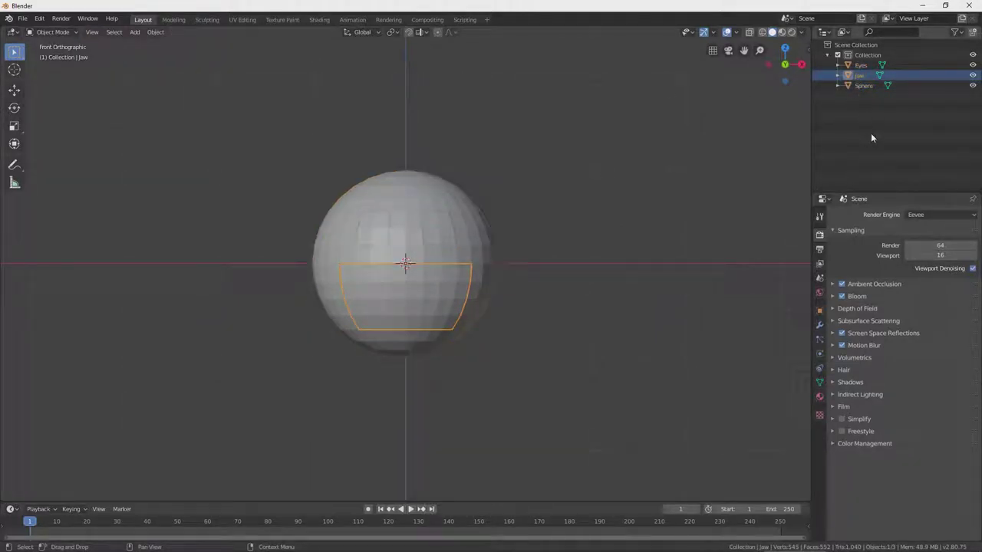
{"action": "left_click", "coordinate": [49, 32]}
{"action": "left_click", "coordinate": [48, 54]}
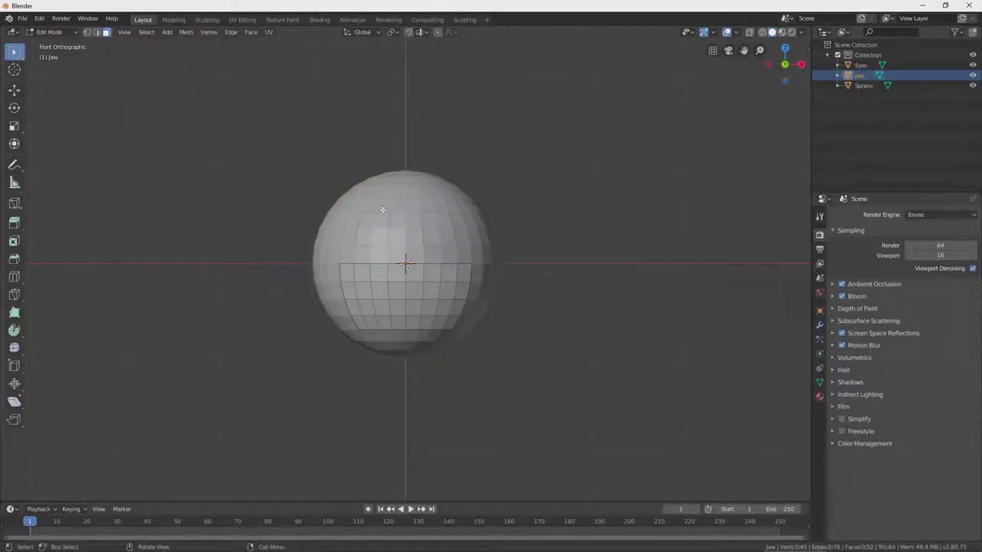
{"action": "left_click", "coordinate": [88, 32]}
Try to delete every other vertex along the jaw's top edge, starting with the corner vertex.
{"action": "left_click", "coordinate": [339, 264]}
{"action": "key", "text": "x"}
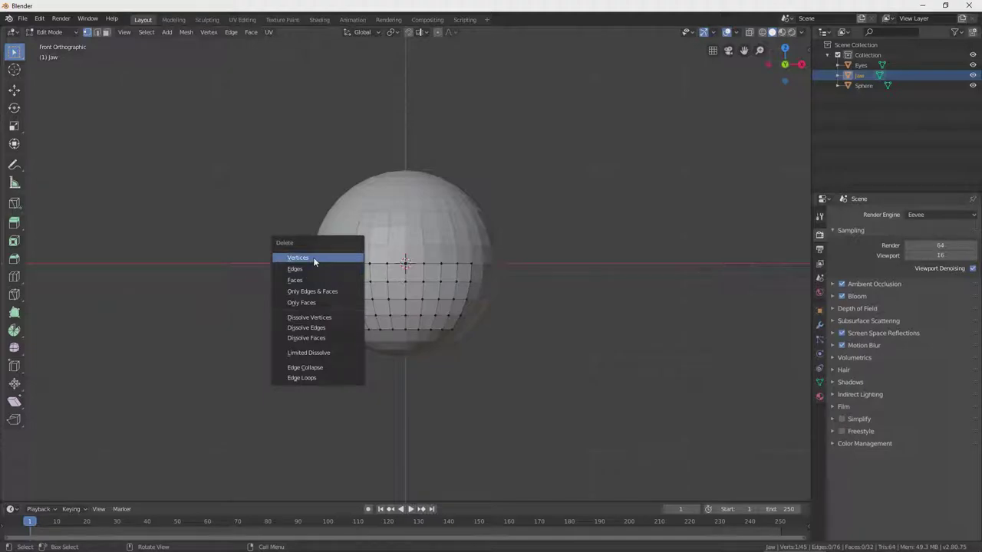
{"action": "left_click", "coordinate": [313, 257]}
{"action": "key", "text": "x"}
{"action": "left_click", "coordinate": [376, 270]}
{"action": "left_click", "coordinate": [407, 265]}
{"action": "key", "text": "x"}
{"action": "left_click", "coordinate": [412, 270]}
{"action": "key", "text": "x"}
{"action": "left_click", "coordinate": [439, 266]}
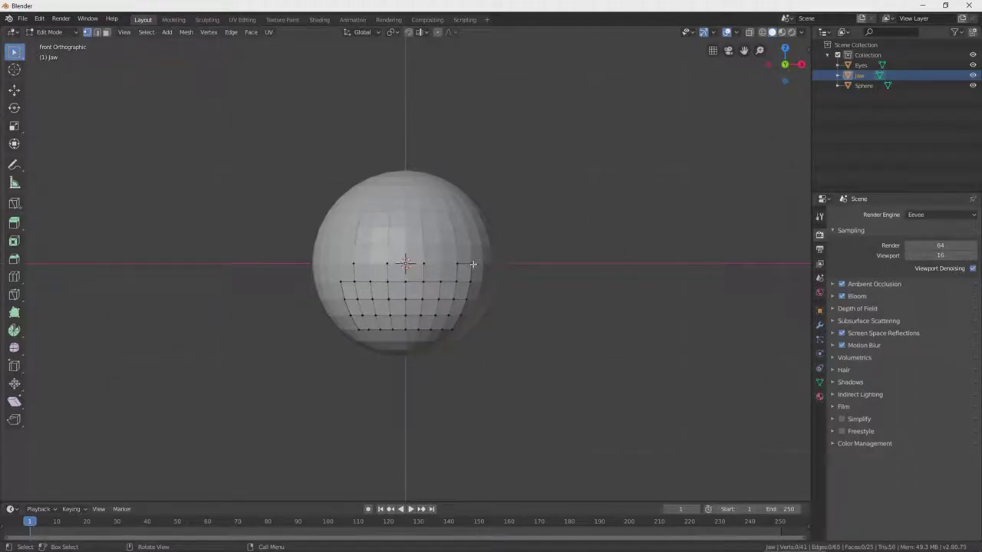
{"action": "key", "text": "x"}
{"action": "left_click", "coordinate": [471, 264]}
{"action": "right_click", "coordinate": [471, 313], "text": "ctrl"}
Undo the vertex deletions along the jaw's top edge.
{"action": "key", "text": "f"}
{"action": "key", "text": "f"}
{"action": "key", "text": "f"}
{"action": "key", "text": "f"}
{"action": "key", "text": "f"}
{"action": "key", "text": "f"}
{"action": "key", "text": "f"}
Delete the second, fourth, sixth and eighth vertices of the jaw's top edge, keeping both corner vertices.
{"action": "key", "text": "x"}
{"action": "left_click", "coordinate": [385, 270]}
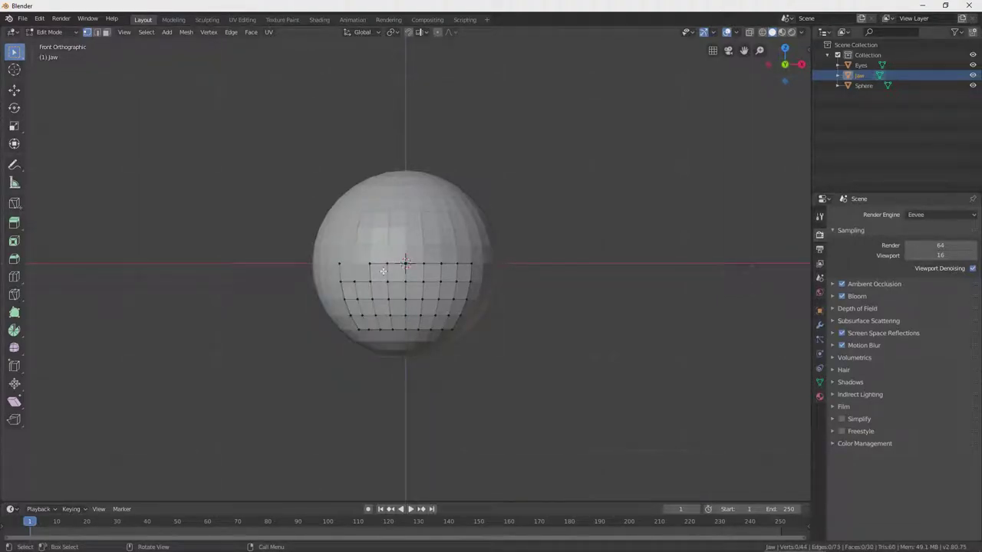
{"action": "key", "text": "x"}
{"action": "left_click", "coordinate": [387, 263]}
{"action": "left_click", "coordinate": [423, 265]}
{"action": "key", "text": "x"}
{"action": "left_click", "coordinate": [422, 265]}
{"action": "left_click", "coordinate": [455, 264]}
{"action": "key", "text": "x"}
{"action": "left_click", "coordinate": [456, 264]}
Connect the jaw's top right corner vertex to the row below and fill the half-tooth triangle there.
{"action": "left_click", "coordinate": [471, 264]}
{"action": "left_click", "coordinate": [456, 283], "text": "shift"}
{"action": "key", "text": "f"}
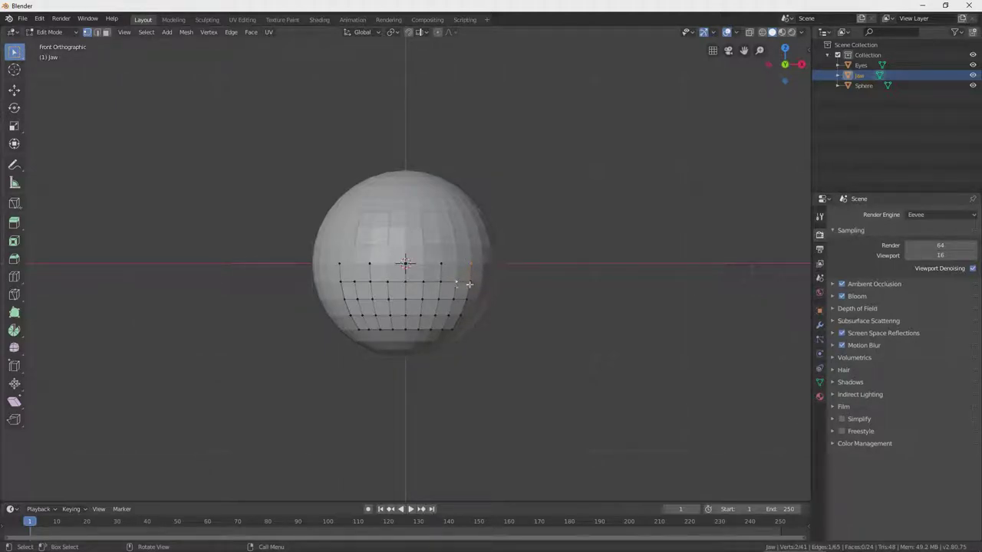
{"action": "left_click", "coordinate": [469, 281], "text": "shift"}
{"action": "key", "text": "f"}
Connect the right inner and centre top vertices diagonally to the row below to outline pointed teeth.
{"action": "left_click", "coordinate": [441, 265]}
{"action": "left_click", "coordinate": [441, 264]}
{"action": "left_click", "coordinate": [423, 282], "text": "shift"}
{"action": "key", "text": "f"}
{"action": "left_click", "coordinate": [406, 264], "text": "shift"}
{"action": "key", "text": "f"}
{"action": "left_click", "coordinate": [406, 264], "text": "shift"}
{"action": "key", "text": "f"}
Connect the left inner top vertex to the row below and fill the half-tooth triangle at the left corner.
{"action": "left_click", "coordinate": [368, 263]}
{"action": "left_click", "coordinate": [368, 267], "text": "shift"}
{"action": "key", "text": "f"}
{"action": "left_click", "coordinate": [354, 282]}
{"action": "left_click", "coordinate": [370, 264], "text": "shift"}
{"action": "key", "text": "f"}
{"action": "left_click", "coordinate": [353, 282]}
{"action": "left_click", "coordinate": [339, 264], "text": "shift"}
{"action": "key", "text": "f"}
{"action": "left_click", "coordinate": [340, 281], "text": "shift"}
{"action": "key", "text": "f"}
Fill the triangles of the left inner tooth and continue filling the teeth toward the right.
{"action": "left_click", "coordinate": [354, 281]}
{"action": "left_click", "coordinate": [369, 264], "text": "shift"}
{"action": "left_click", "coordinate": [372, 281], "text": "shift"}
{"action": "key", "text": "f"}
{"action": "left_click", "coordinate": [387, 281]}
{"action": "left_click", "coordinate": [369, 264], "text": "shift"}
{"action": "key", "text": "f"}
{"action": "left_click", "coordinate": [387, 281]}
{"action": "key", "text": "f"}
{"action": "key", "text": "f"}
{"action": "key", "text": "f"}
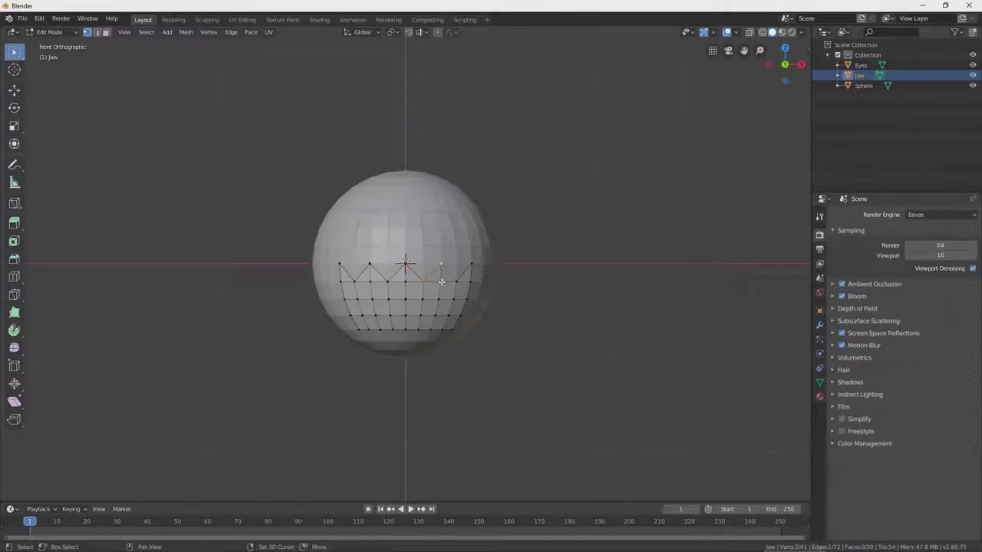
Fill the remaining tooth triangles on the right side of the jaw.
{"action": "key", "text": "ctrl+z"}
{"action": "key", "text": "f"}
{"action": "left_click", "coordinate": [471, 265], "text": "shift"}
{"action": "left_click", "coordinate": [470, 281]}
Extrude all the jaw faces and move the extrusion about 0.045 m along the negative Y axis for thickness.
{"action": "middle_click_drag", "start_coordinate": [421, 334], "coordinate": [433, 304]}
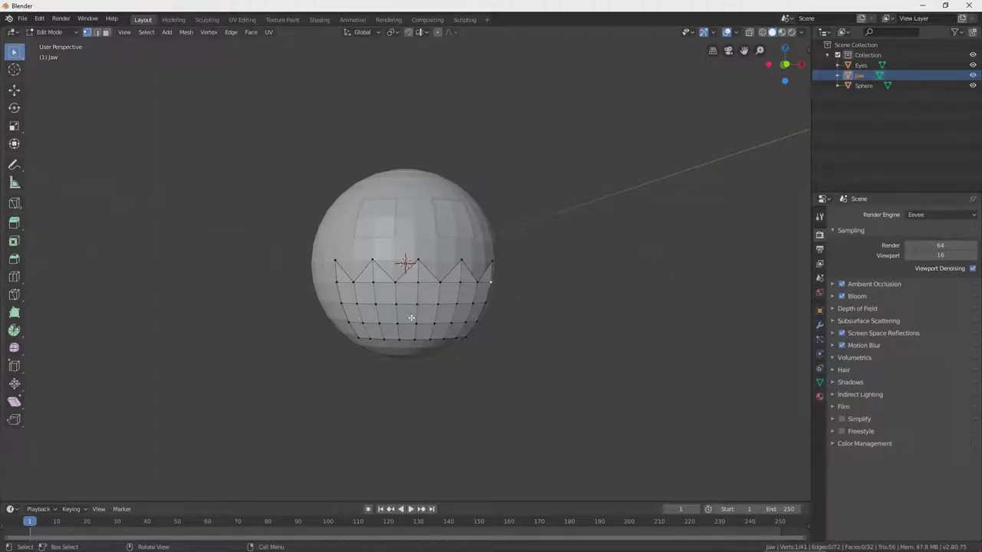
{"action": "middle_click_drag", "start_coordinate": [411, 317], "coordinate": [471, 327]}
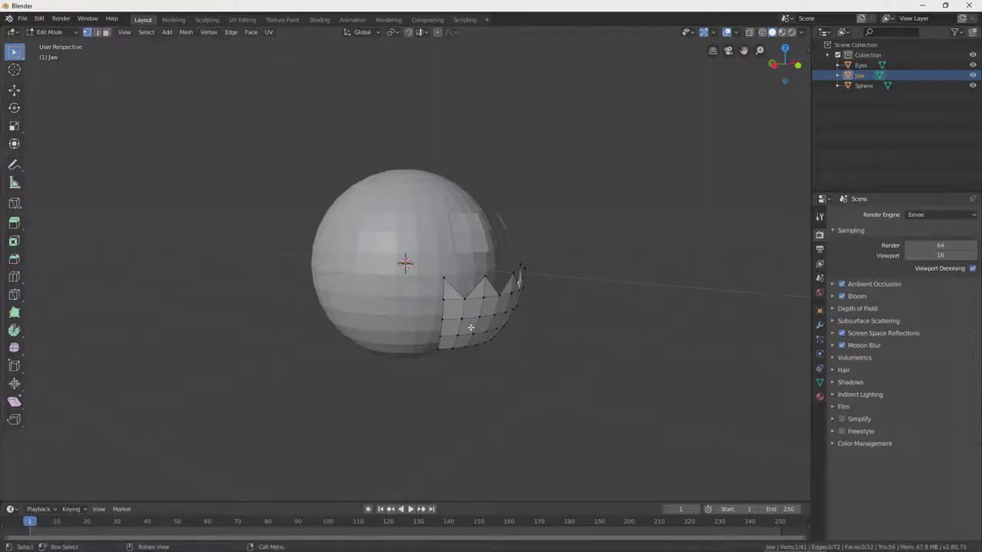
{"action": "scroll", "coordinate": [470, 327], "scroll_direction": "up", "scroll_amount": 1}
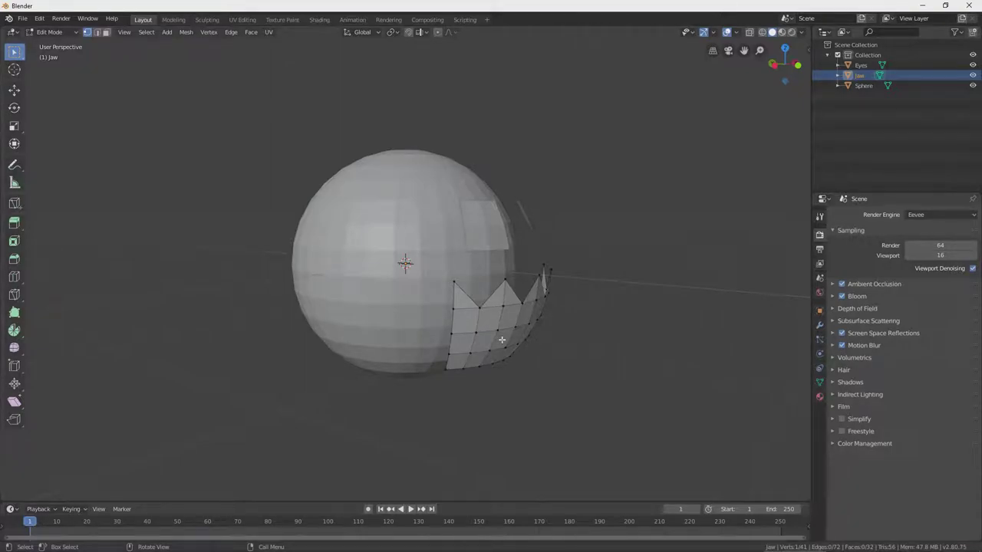
{"action": "key", "text": "a"}
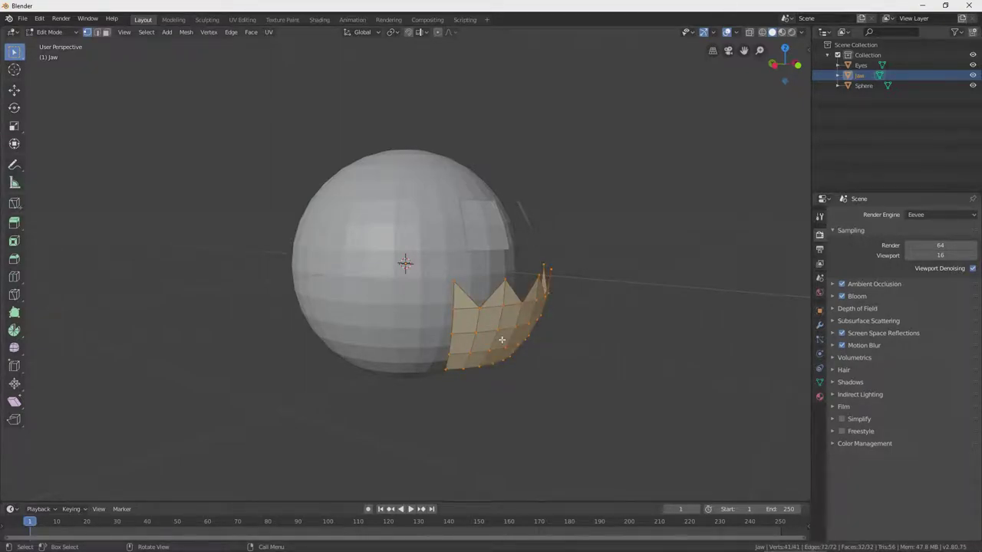
{"action": "key", "text": "e"}
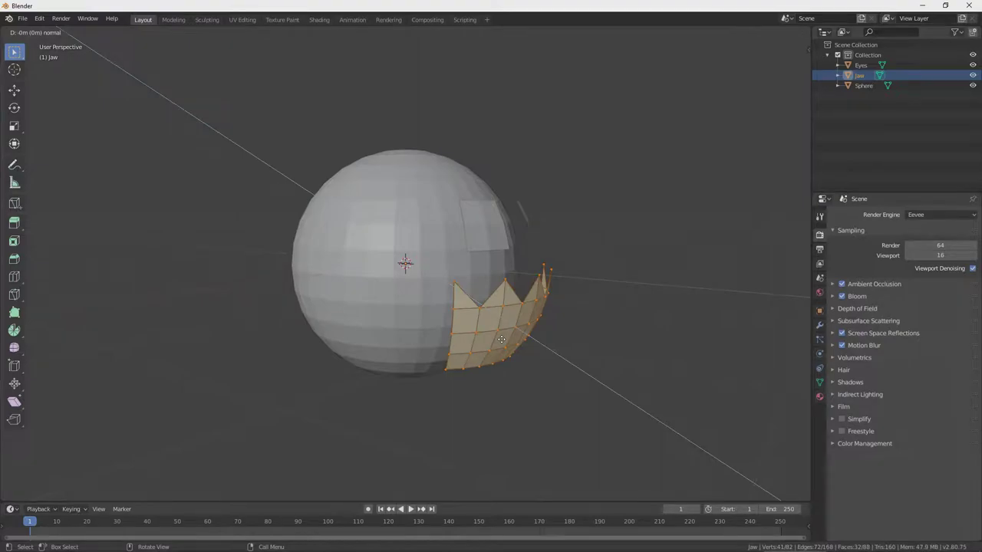
{"action": "left_click", "coordinate": [502, 340]}
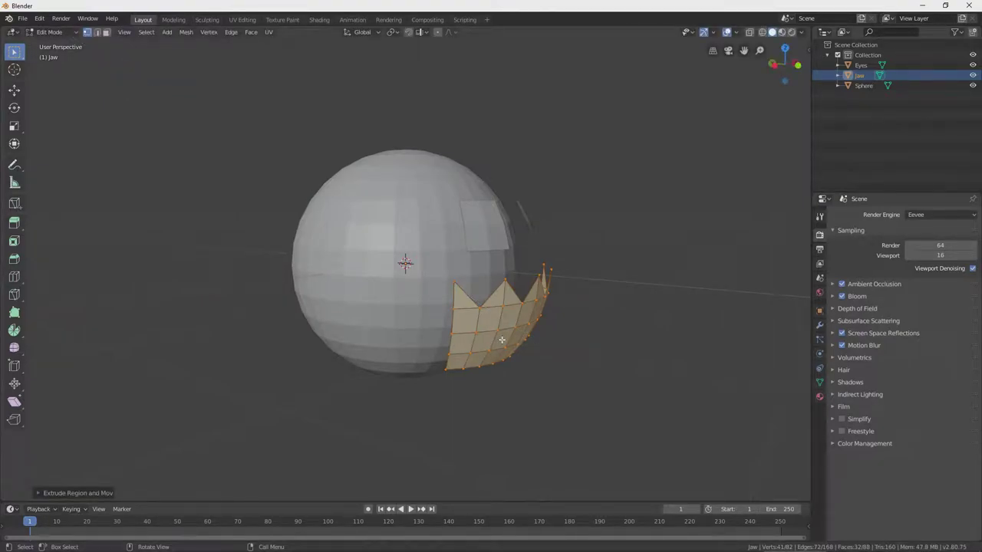
{"action": "key", "text": "g"}
{"action": "key", "text": "y"}
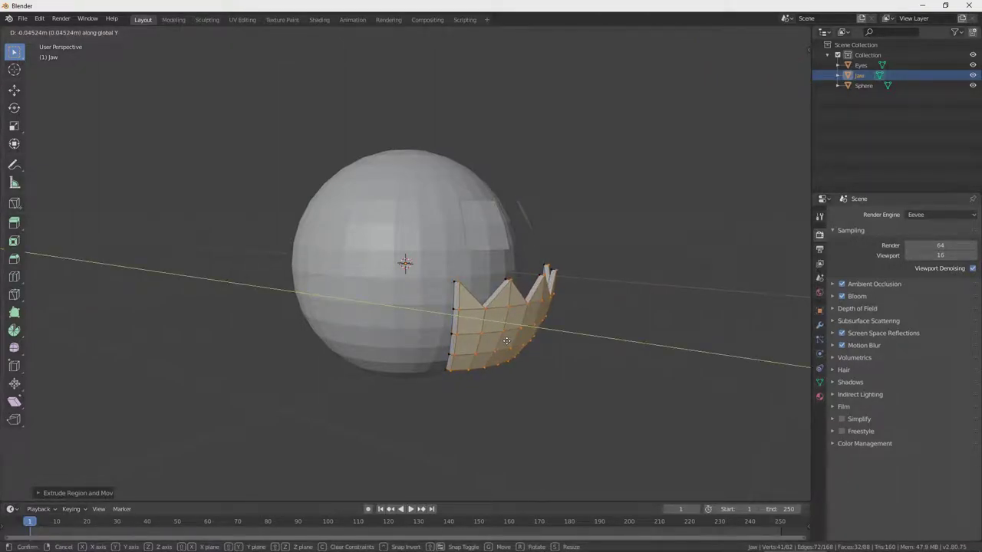
{"action": "left_click", "coordinate": [507, 340]}
Examine the thickened jaw and its teeth from several angles.
{"action": "mouse_move", "coordinate": [507, 340]}
{"action": "middle_mouse_down"}
{"action": "mouse_move", "coordinate": [361, 340]}
{"action": "mouse_move", "coordinate": [399, 351]}
{"action": "mouse_move", "coordinate": [519, 343]}
{"action": "mouse_move", "coordinate": [506, 353]}
{"action": "middle_mouse_up"}
{"action": "scroll", "coordinate": [520, 342], "scroll_direction": "down", "scroll_amount": 3}
{"action": "left_click", "coordinate": [519, 342]}
{"action": "scroll", "coordinate": [507, 352], "scroll_direction": "up", "scroll_amount": 2}
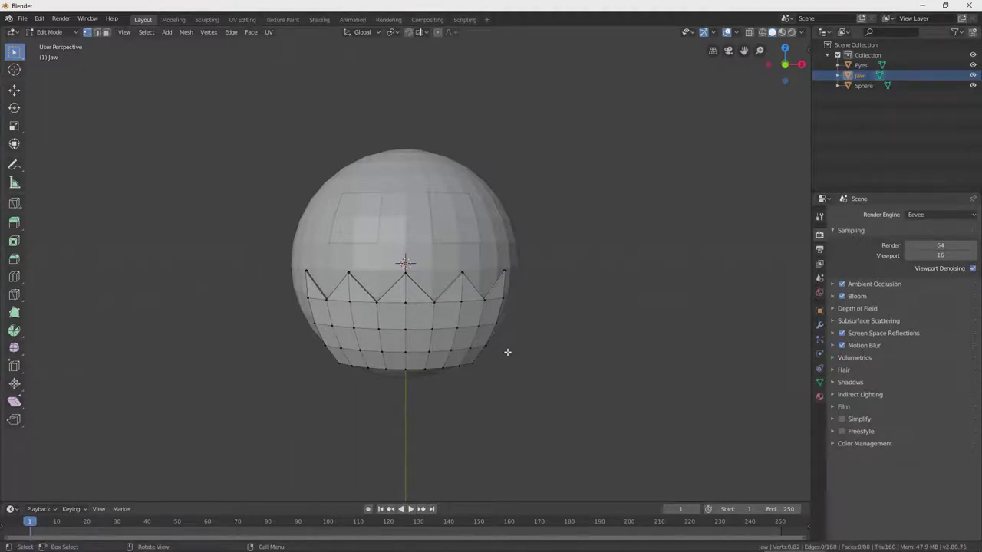
{"action": "middle_click_drag", "start_coordinate": [495, 292], "coordinate": [479, 292]}
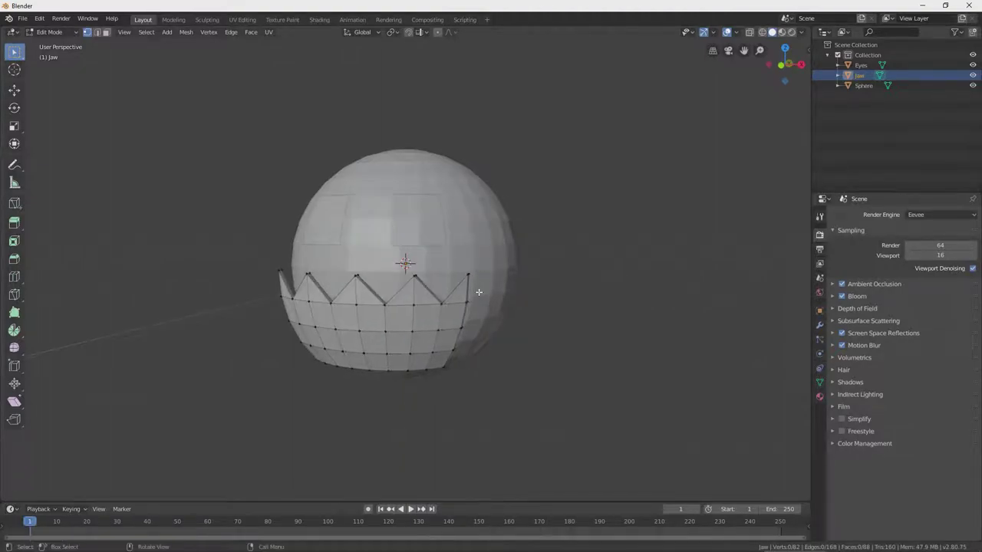
{"action": "scroll", "coordinate": [478, 292], "scroll_direction": "up", "scroll_amount": 5}
{"action": "middle_click_drag", "start_coordinate": [563, 352], "coordinate": [519, 267], "text": "shift"}
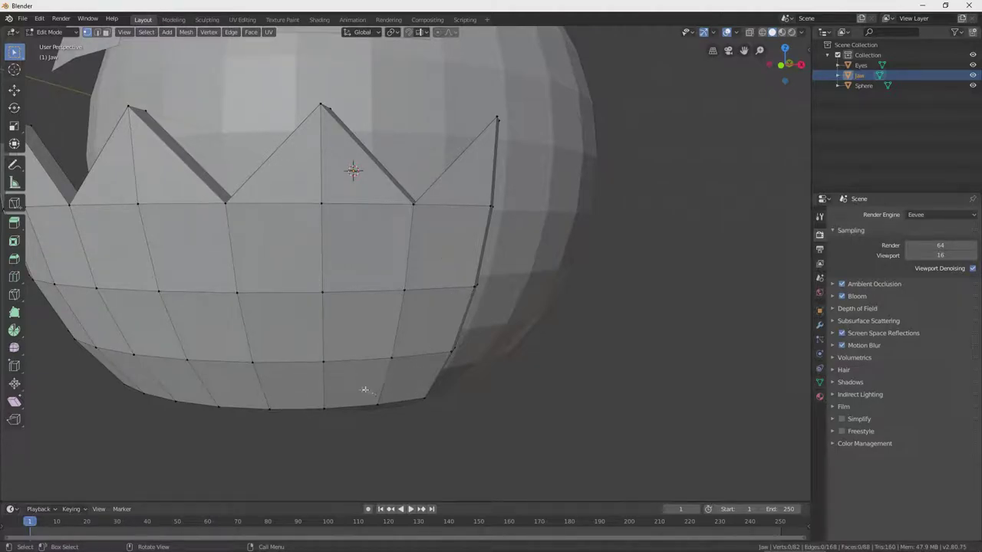
{"action": "scroll", "coordinate": [410, 373], "scroll_direction": "down", "scroll_amount": 3}
{"action": "middle_click_drag", "start_coordinate": [358, 345], "coordinate": [400, 318]}
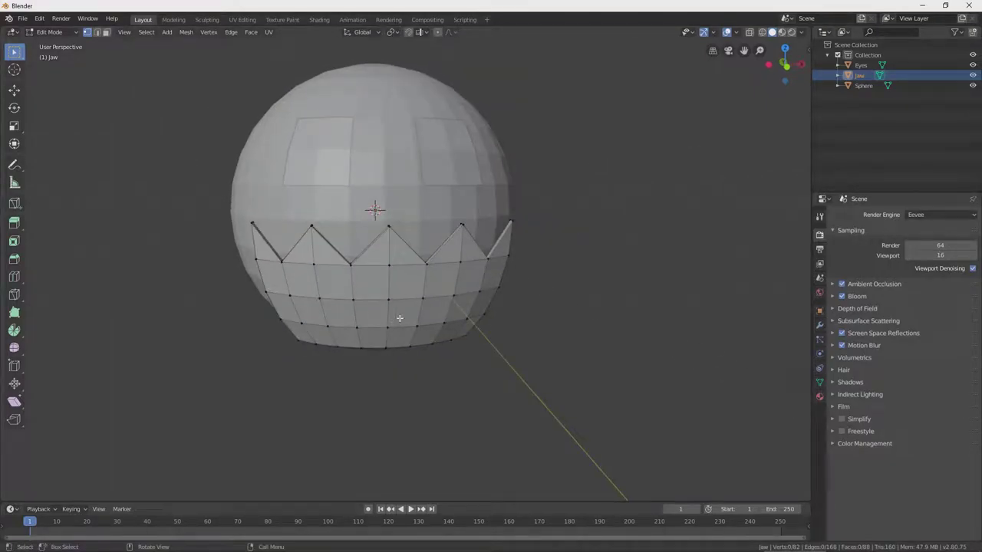
Leave editing the jaw, select the sphere and edit it in face select mode.
{"action": "left_click", "coordinate": [54, 32]}
{"action": "left_click", "coordinate": [61, 43]}
{"action": "left_click", "coordinate": [387, 175]}
{"action": "left_click", "coordinate": [67, 33]}
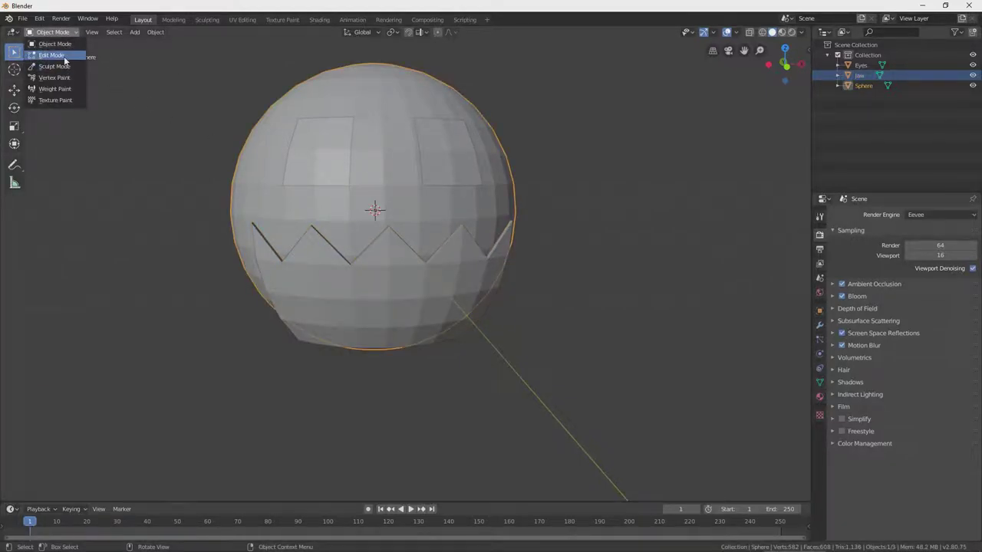
{"action": "left_click", "coordinate": [48, 56]}
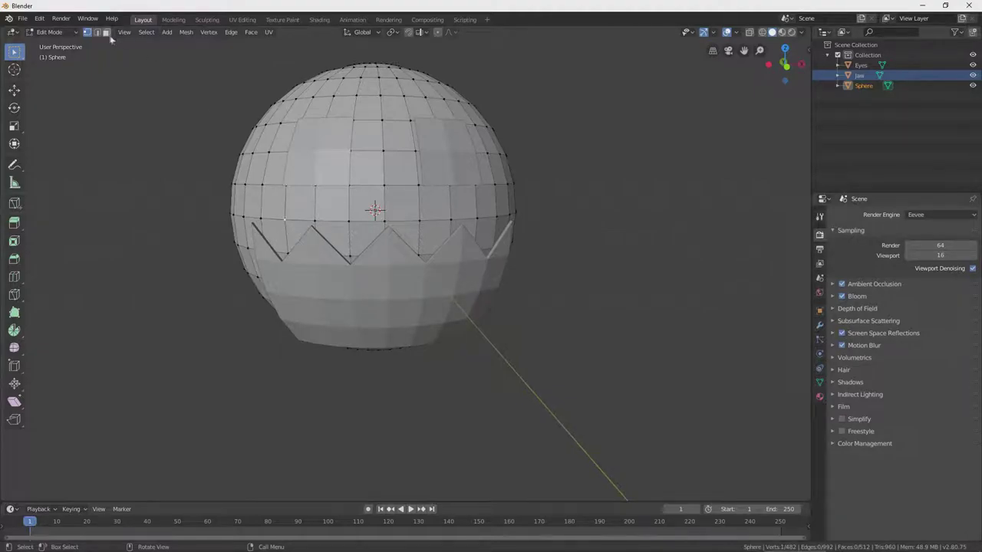
{"action": "key", "text": "3"}
Select the sphere's faces behind the jaw's top row of teeth and down one side of the jaw.
{"action": "left_click", "coordinate": [275, 235]}
{"action": "left_click", "coordinate": [302, 232], "text": "shift"}
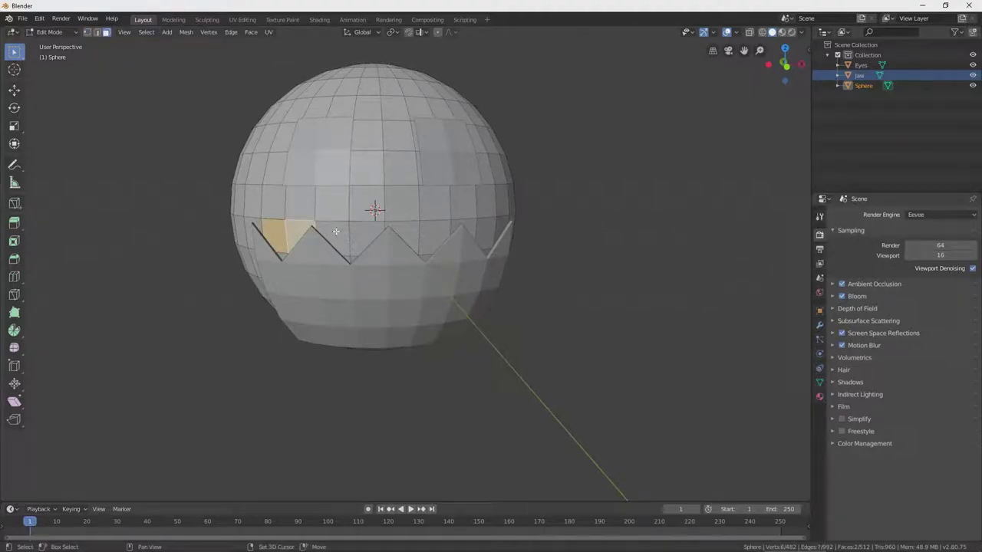
{"action": "left_click", "coordinate": [332, 231], "text": "shift"}
{"action": "left_click", "coordinate": [367, 232], "text": "shift"}
{"action": "left_click", "coordinate": [404, 229], "text": "shift"}
{"action": "left_click", "coordinate": [435, 233], "text": "shift"}
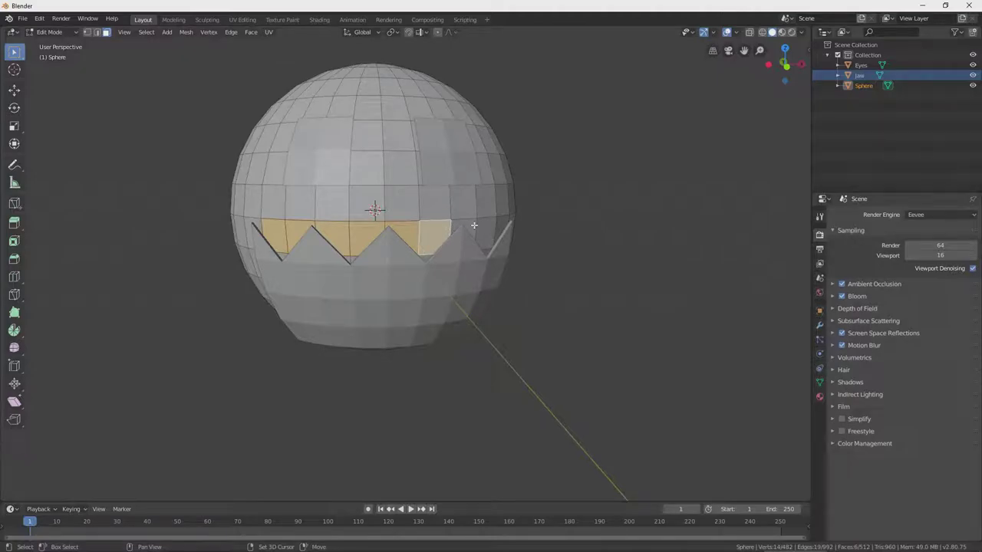
{"action": "left_click", "coordinate": [478, 230], "text": "shift"}
{"action": "middle_click_drag", "start_coordinate": [488, 239], "coordinate": [414, 241]}
{"action": "left_click", "coordinate": [358, 248], "text": "shift"}
{"action": "left_click", "coordinate": [357, 270], "text": "shift"}
{"action": "left_click", "coordinate": [363, 297], "text": "shift"}
{"action": "middle_click_drag", "start_coordinate": [363, 297], "coordinate": [391, 227]}
Add the faces along the jaw's lower edge and up its other side to close the outline on the sphere.
{"action": "left_click", "coordinate": [395, 224], "text": "shift"}
{"action": "left_click", "coordinate": [361, 222], "text": "shift"}
{"action": "left_click", "coordinate": [344, 223], "text": "shift"}
{"action": "left_click", "coordinate": [320, 227], "text": "shift"}
{"action": "left_click", "coordinate": [296, 233], "text": "shift"}
{"action": "left_click", "coordinate": [276, 246], "text": "shift"}
{"action": "middle_click_drag", "start_coordinate": [291, 238], "coordinate": [405, 284]}
{"action": "left_click", "coordinate": [430, 250], "text": "shift"}
{"action": "left_click", "coordinate": [441, 223], "text": "shift"}
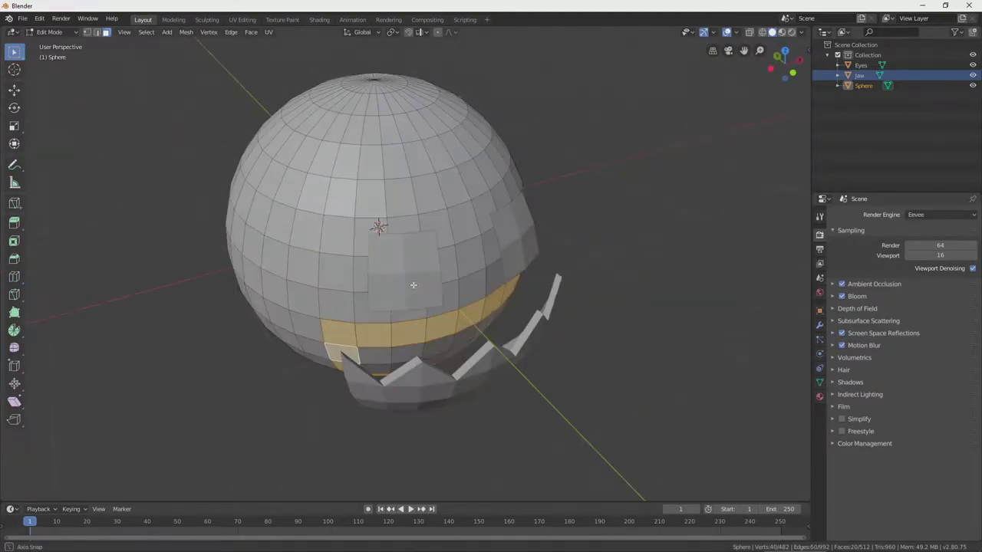
Add the faces inside the outline to the selection and delete the selected faces to open the sphere's mouth.
{"action": "left_click", "coordinate": [376, 362], "text": "shift"}
{"action": "left_click", "coordinate": [404, 362], "text": "shift"}
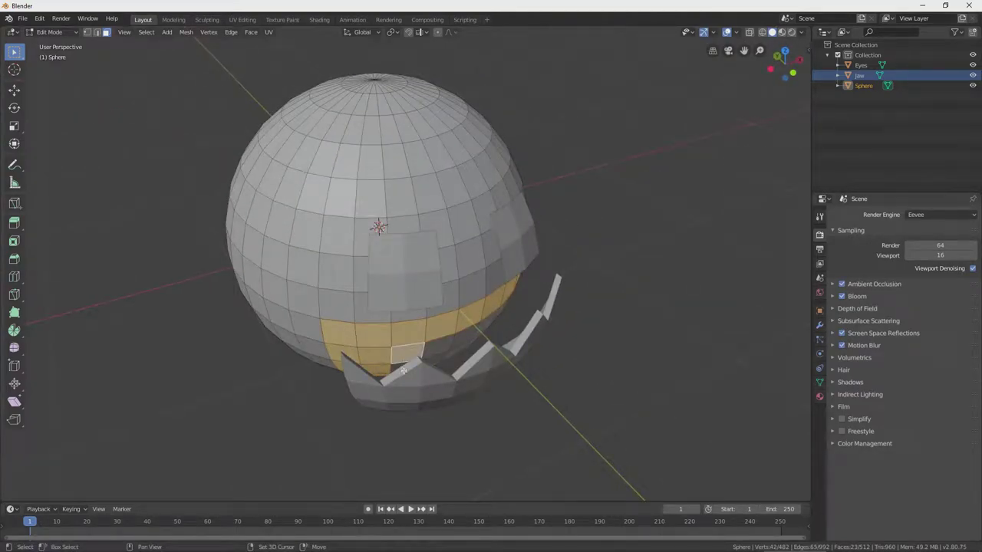
{"action": "left_click", "coordinate": [430, 354], "text": "shift"}
{"action": "left_click", "coordinate": [439, 357], "text": "shift"}
{"action": "left_click", "coordinate": [456, 342], "text": "shift"}
{"action": "left_click", "coordinate": [470, 336], "text": "shift"}
{"action": "left_click", "coordinate": [483, 326], "text": "shift"}
{"action": "middle_click_drag", "start_coordinate": [484, 326], "coordinate": [422, 364]}
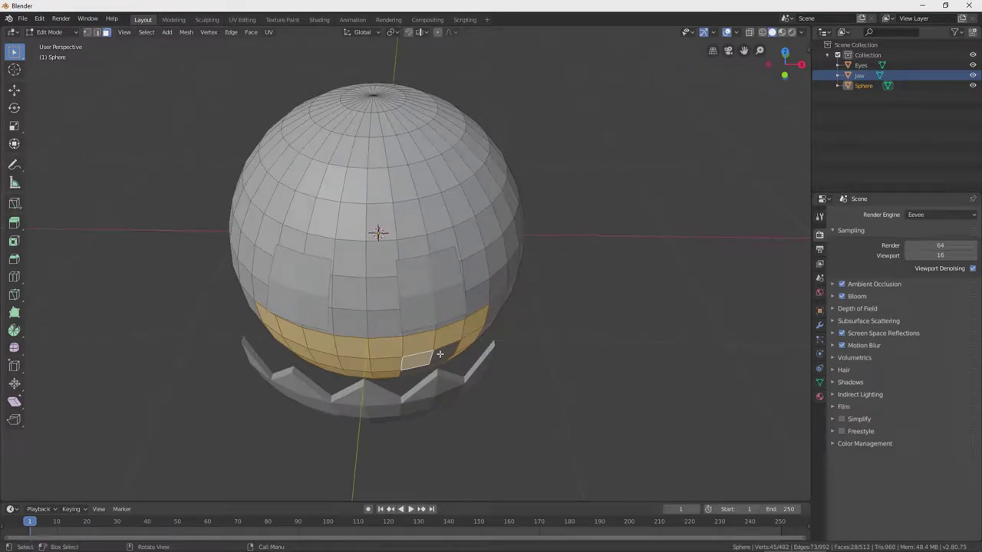
{"action": "left_click", "coordinate": [434, 365], "text": "shift"}
{"action": "left_click", "coordinate": [443, 354], "text": "shift"}
{"action": "left_click", "coordinate": [460, 349], "text": "shift"}
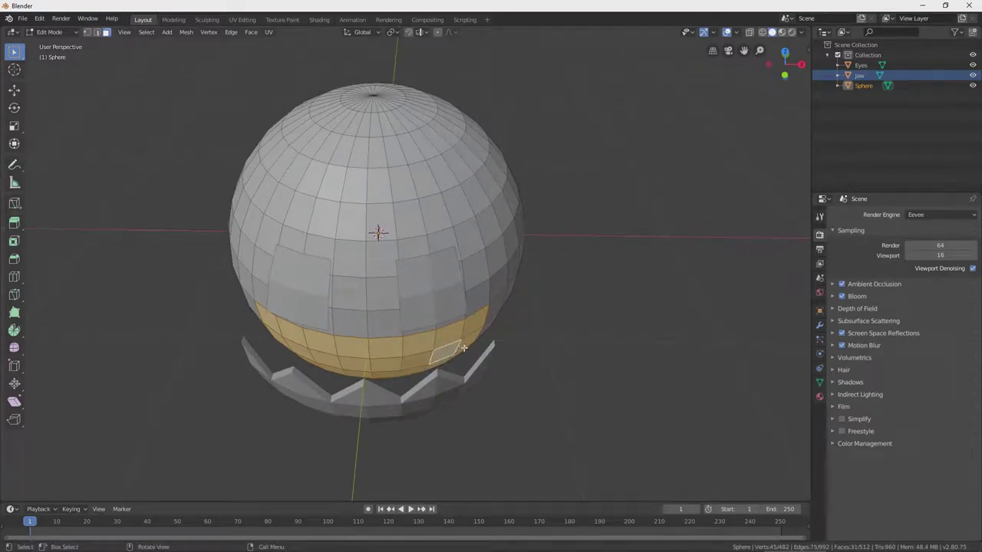
{"action": "key", "text": "x"}
{"action": "left_click", "coordinate": [500, 377]}
{"action": "middle_click_drag", "start_coordinate": [486, 376], "coordinate": [483, 337]}
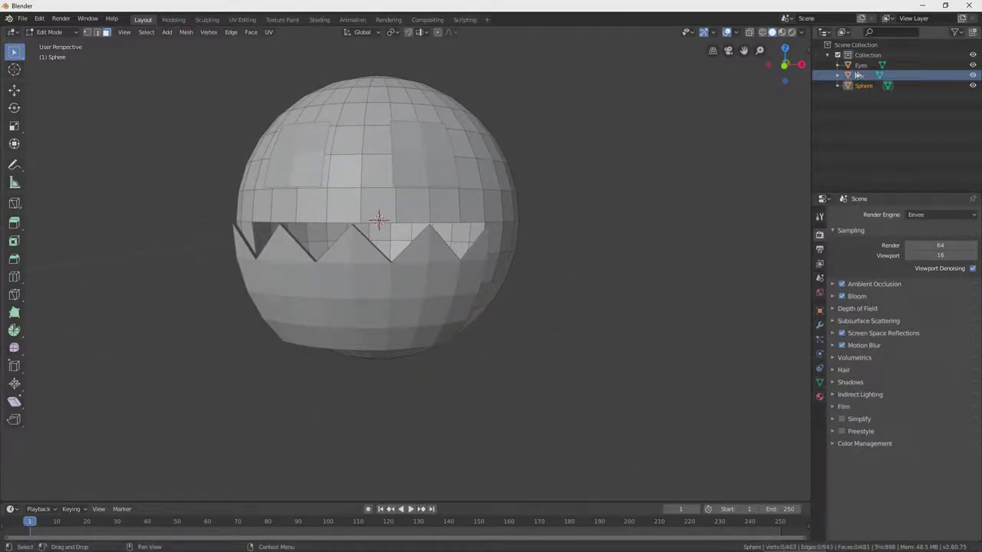
In Object Mode, move the jaw about 0.28 m along the positive Y axis into the sphere's mouth opening.
{"action": "left_click", "coordinate": [49, 32]}
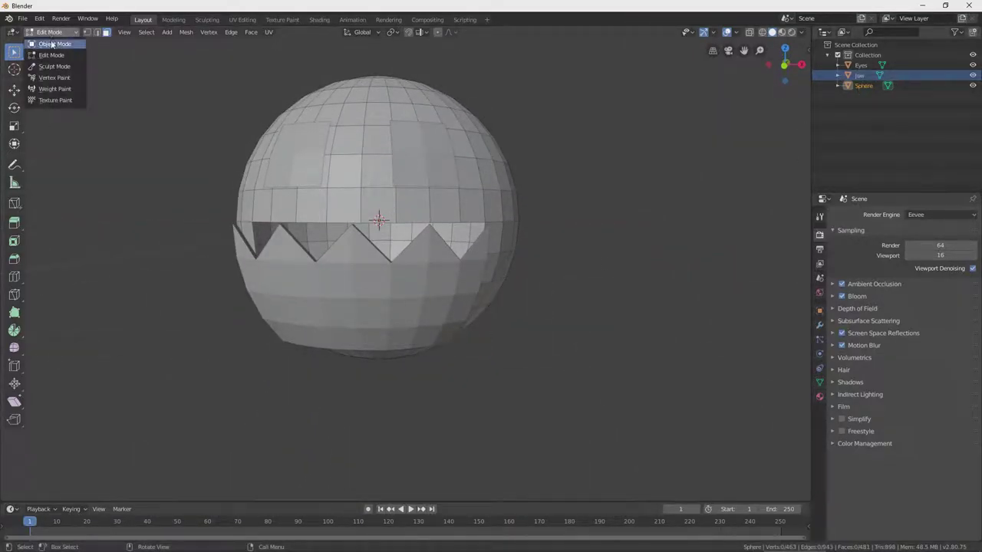
{"action": "left_click", "coordinate": [48, 42]}
{"action": "left_click", "coordinate": [417, 317]}
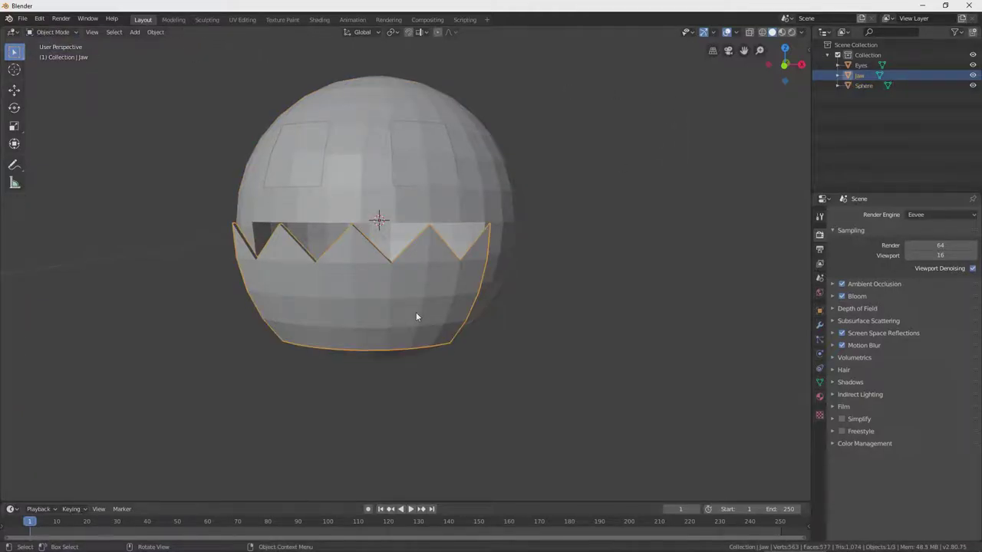
{"action": "key", "text": "KP_3"}
{"action": "key", "text": "g"}
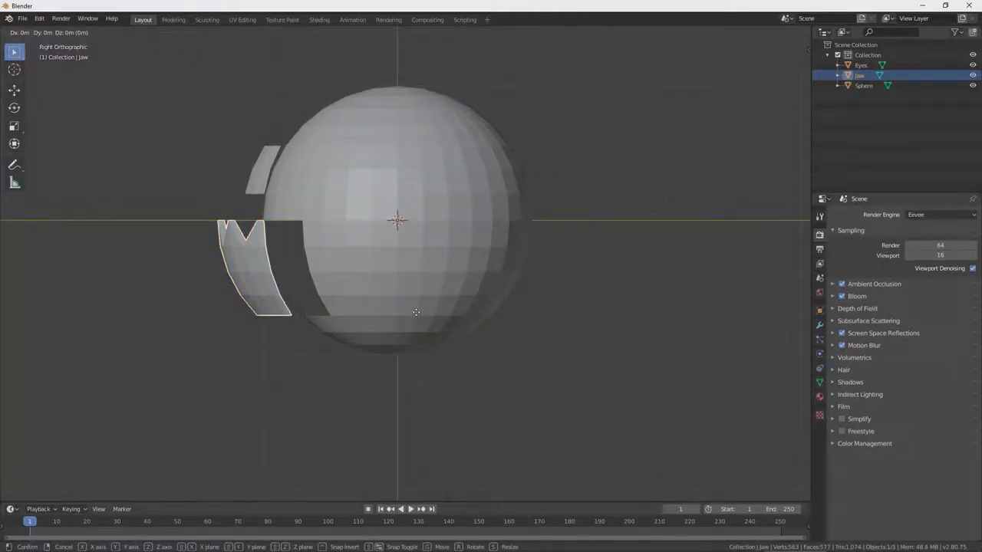
{"action": "key", "text": "y"}
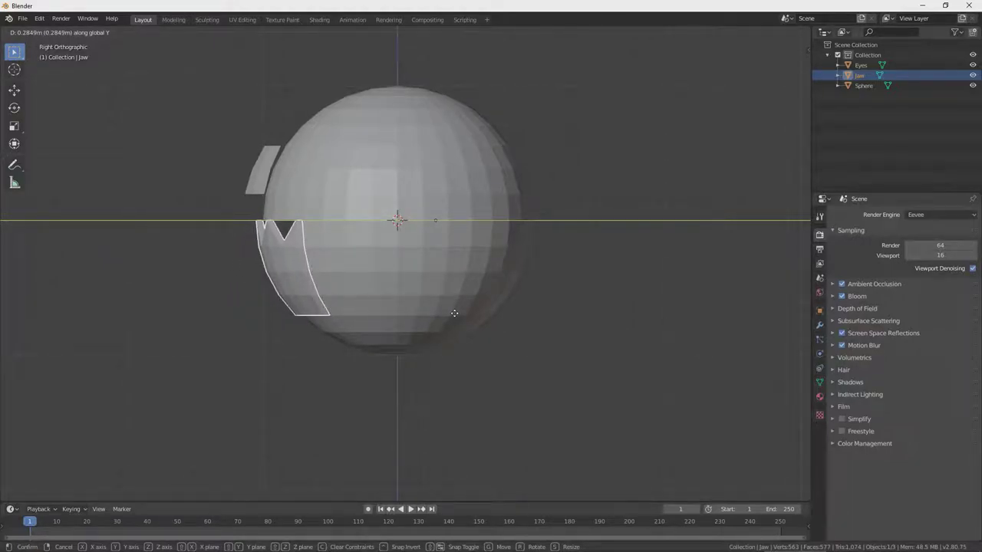
{"action": "left_click", "coordinate": [454, 313]}
{"action": "middle_click_drag", "start_coordinate": [455, 302], "coordinate": [542, 265]}
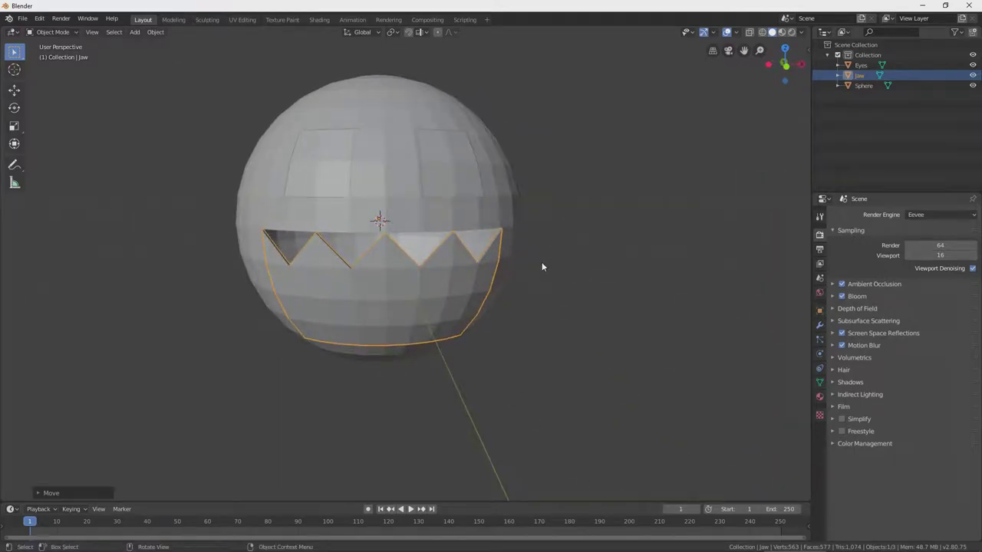
{"action": "key", "text": "KP_1"}
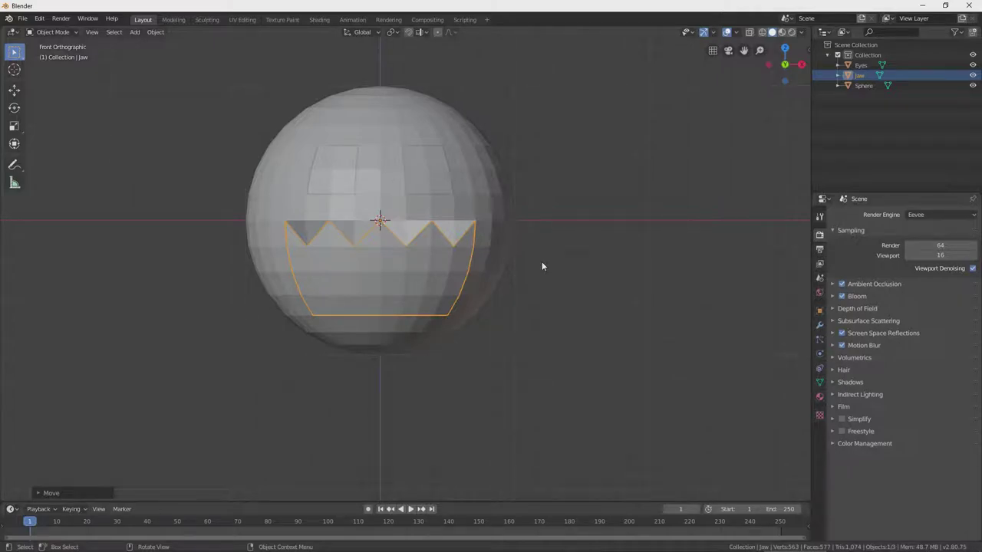
{"action": "key", "text": "g"}
{"action": "key", "text": "z"}
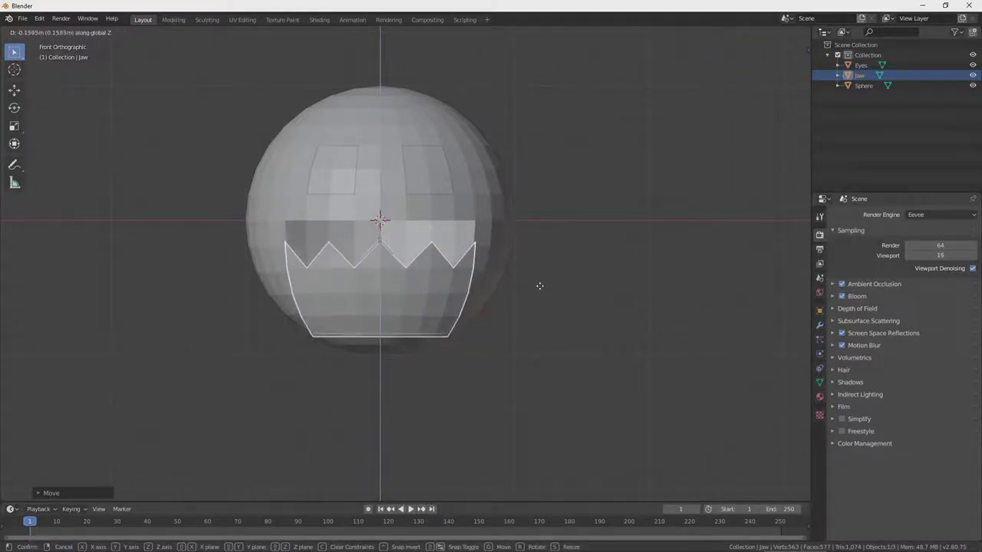
{"action": "right_click", "coordinate": [533, 270]}
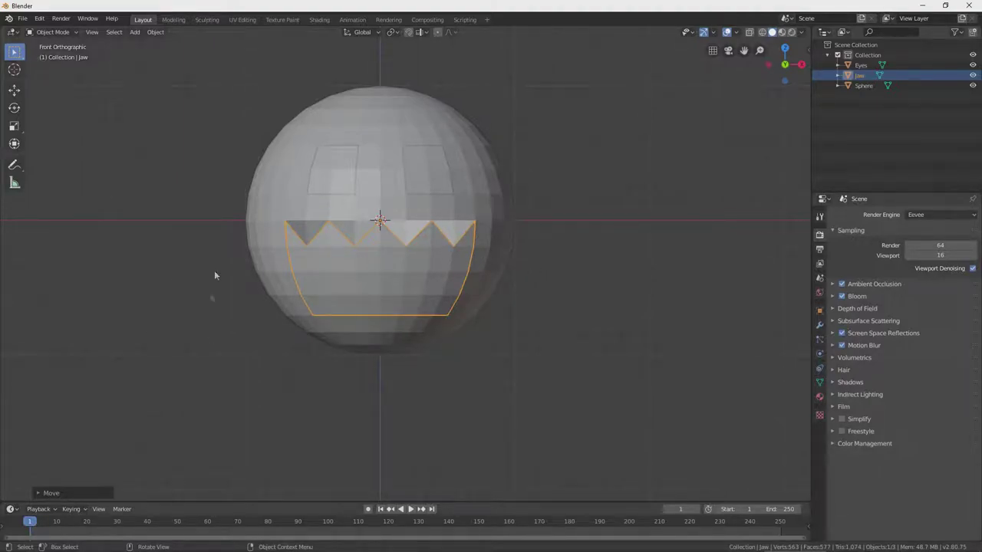
Make the Sphere the active object and enter Edit Mode on it.
{"action": "scroll", "coordinate": [401, 295], "scroll_direction": "down", "scroll_amount": 2}
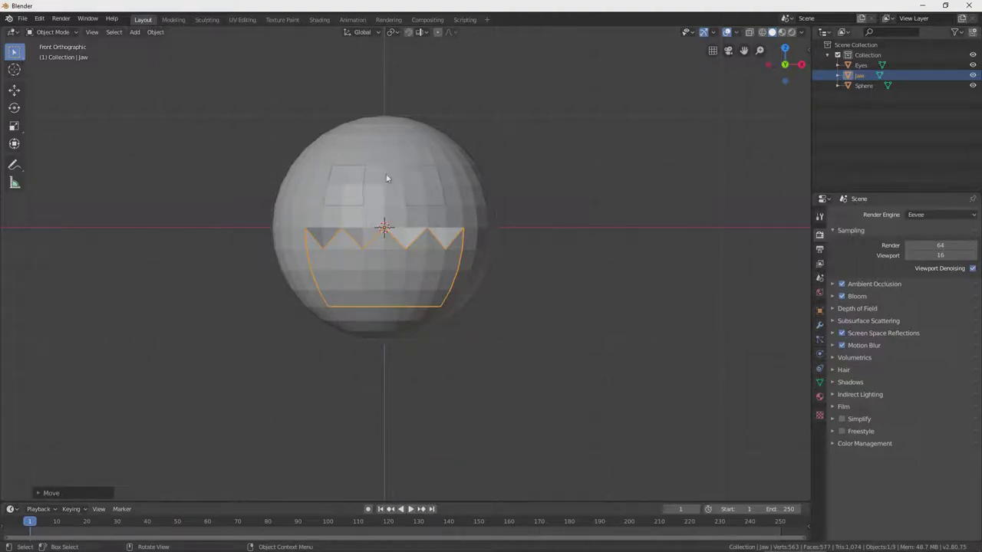
{"action": "left_click", "coordinate": [65, 32]}
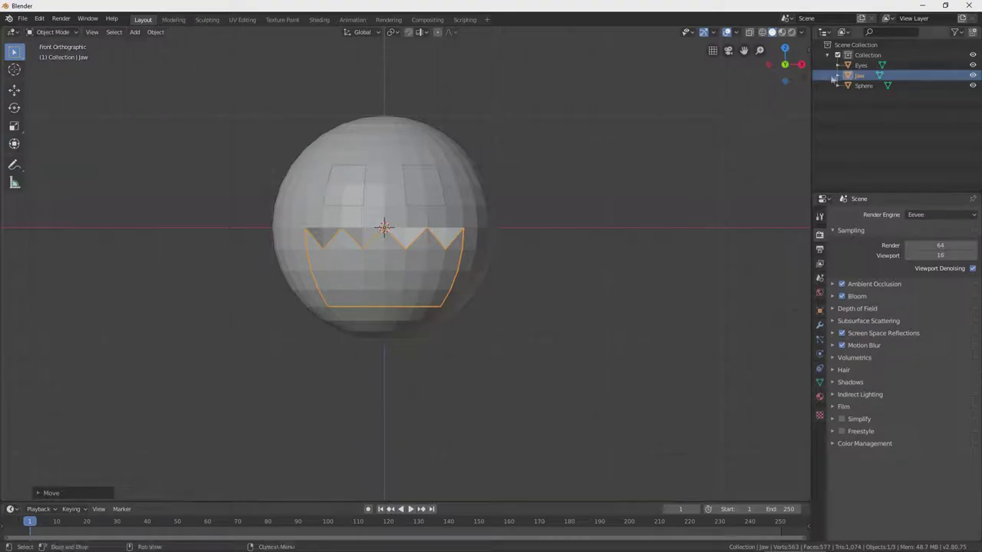
{"action": "left_click", "coordinate": [862, 85]}
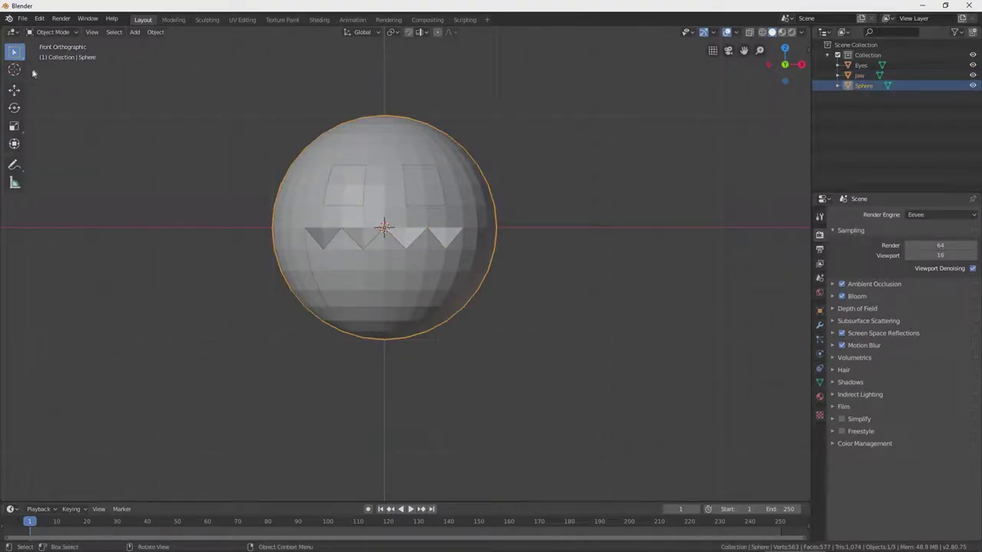
{"action": "left_click", "coordinate": [55, 33]}
{"action": "left_click", "coordinate": [54, 55]}
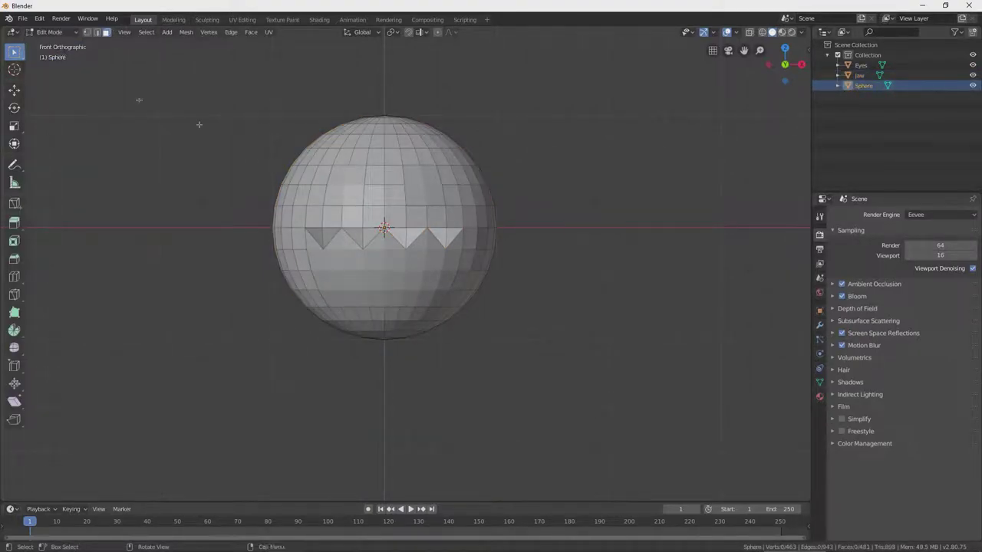
Select the sphere's front faces between and beside the eyes, along the row level with the upper half of the eyes.
{"action": "left_click", "coordinate": [378, 169]}
{"action": "left_click", "coordinate": [394, 177], "text": "shift"}
{"action": "left_click", "coordinate": [452, 174], "text": "shift"}
{"action": "left_click", "coordinate": [464, 175], "text": "shift"}
{"action": "left_click", "coordinate": [328, 174], "text": "shift"}
{"action": "left_click", "coordinate": [314, 175], "text": "shift"}
{"action": "left_click", "coordinate": [301, 175], "text": "shift"}
{"action": "left_click", "coordinate": [294, 176], "text": "shift"}
{"action": "left_click", "coordinate": [289, 176], "text": "shift"}
{"action": "left_click", "coordinate": [469, 176], "text": "shift"}
{"action": "left_click", "coordinate": [478, 178], "text": "shift"}
Extend the selection over the crown, sides and back so the sphere's whole upper cap is selected down to that row.
{"action": "middle_click_drag", "start_coordinate": [526, 180], "coordinate": [374, 166]}
{"action": "left_click_drag", "start_coordinate": [290, 112], "coordinate": [510, 191]}
{"action": "middle_click_drag", "start_coordinate": [552, 166], "coordinate": [429, 146]}
{"action": "left_click_drag", "start_coordinate": [319, 100], "coordinate": [535, 171]}
{"action": "middle_click_drag", "start_coordinate": [535, 172], "coordinate": [530, 219]}
{"action": "key", "text": "b"}
{"action": "left_click_drag", "start_coordinate": [382, 161], "coordinate": [496, 306]}
{"action": "middle_click_drag", "start_coordinate": [496, 305], "coordinate": [460, 201]}
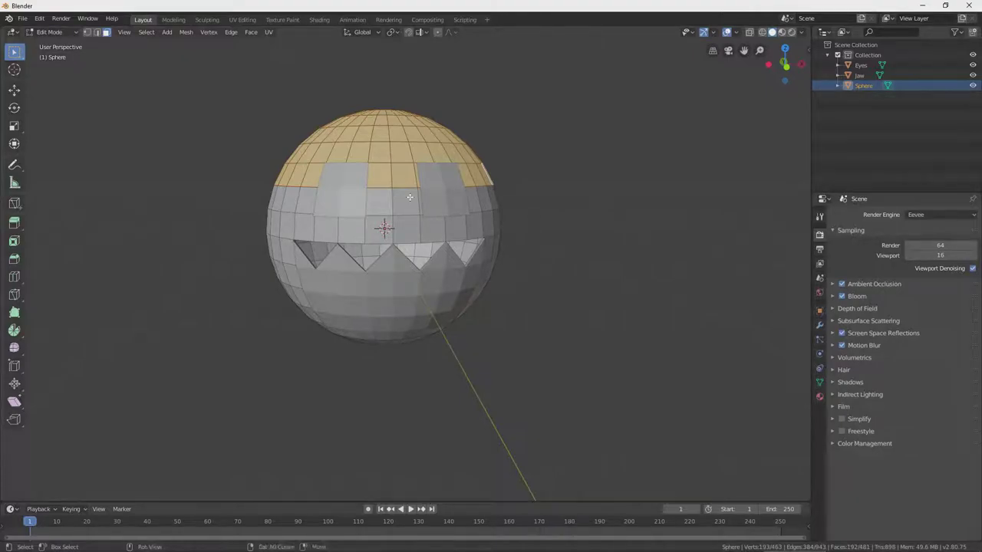
Duplicate the selected cap faces in place and scale the copy uniformly to about 1.25.
{"action": "key", "text": "shift+d"}
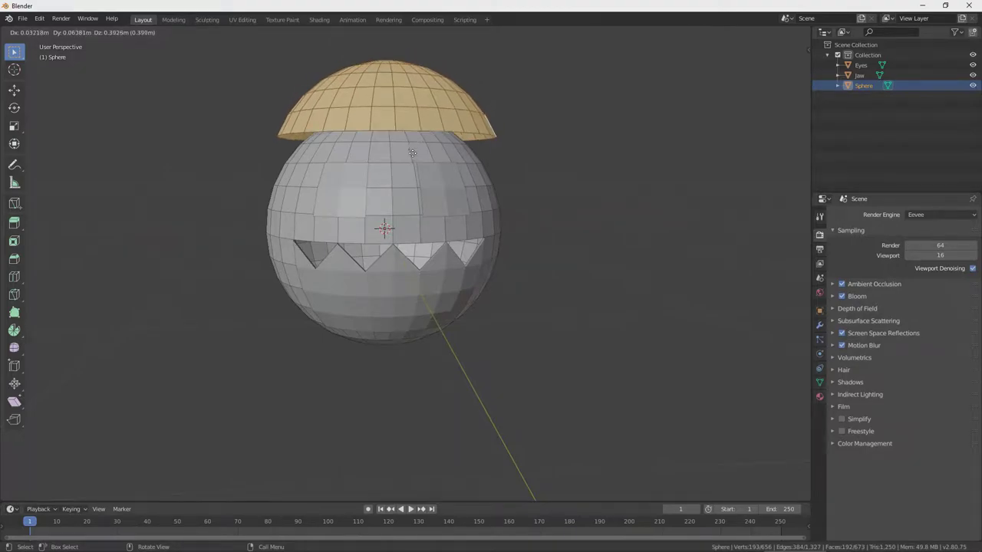
{"action": "right_click", "coordinate": [410, 161]}
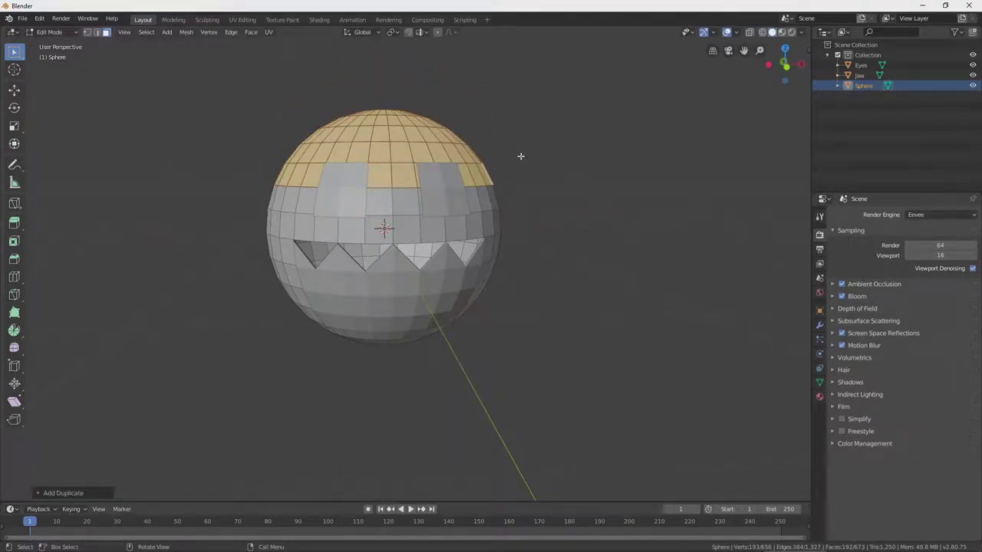
{"action": "key", "text": "s"}
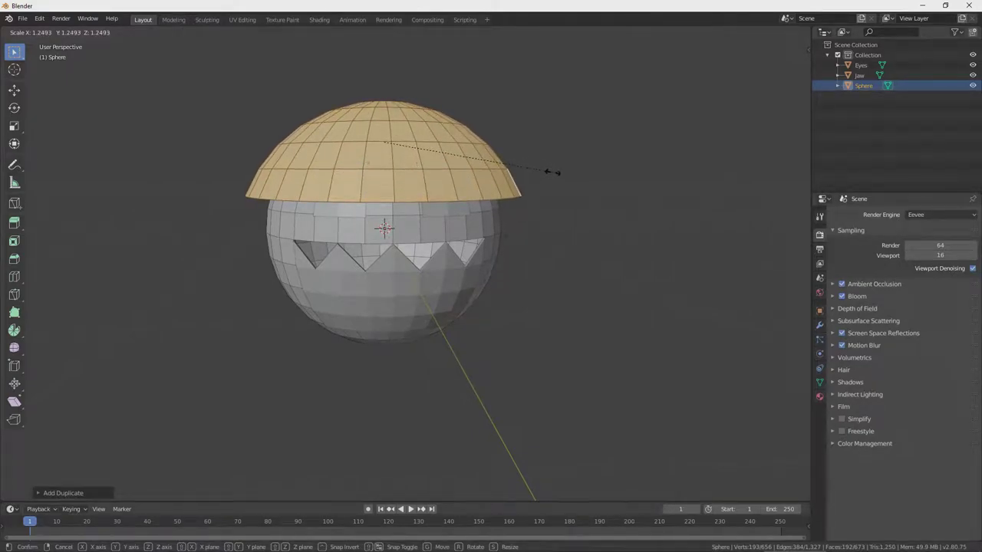
{"action": "left_click", "coordinate": [552, 172]}
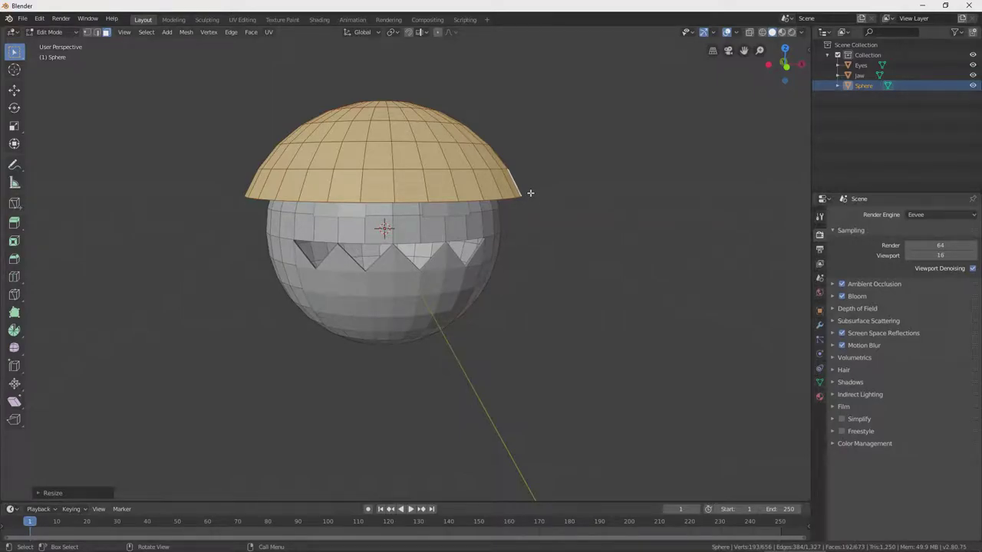
Narrow the duplicated cap by scaling it to about 0.92 along the X axis.
{"action": "key", "text": "s"}
{"action": "key", "text": "x"}
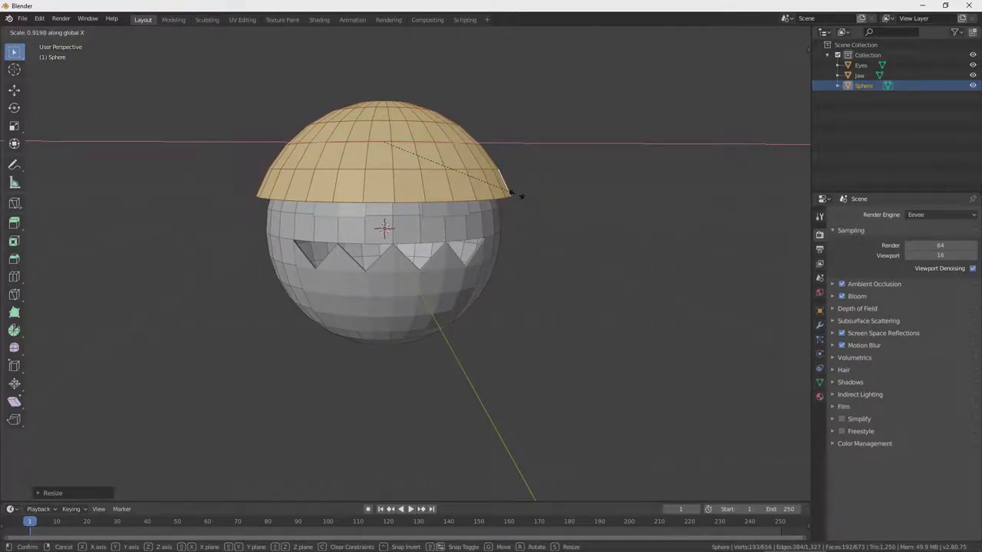
{"action": "left_click", "coordinate": [520, 195]}
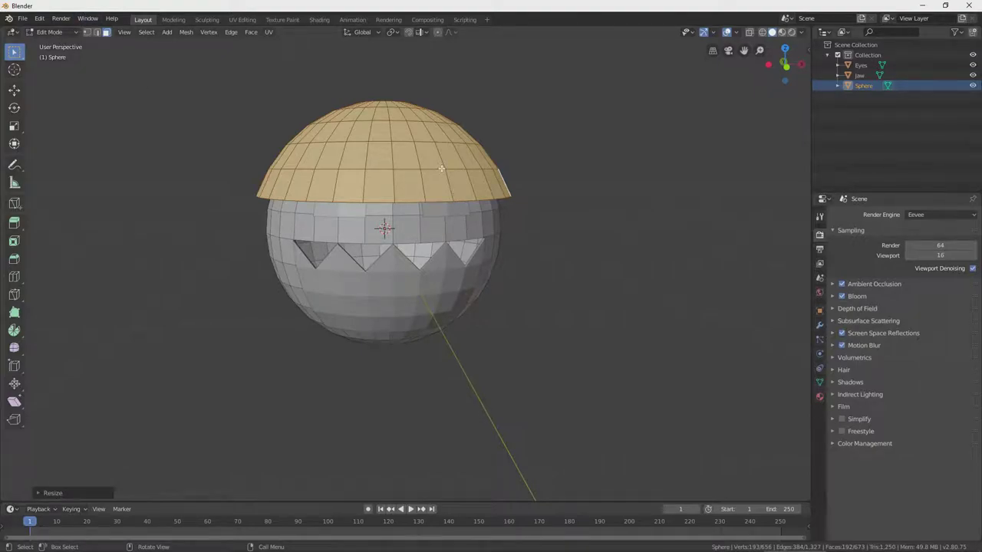
In vertex selection, select the edge loop around the cap copy's lower rim and scale it to about 1.08.
{"action": "key", "text": "KP_1"}
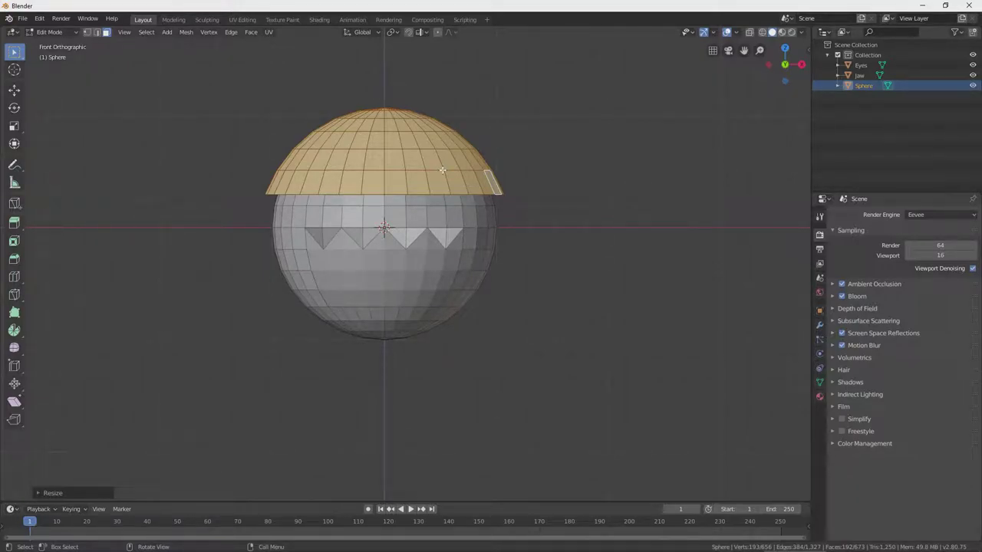
{"action": "left_click", "coordinate": [88, 33]}
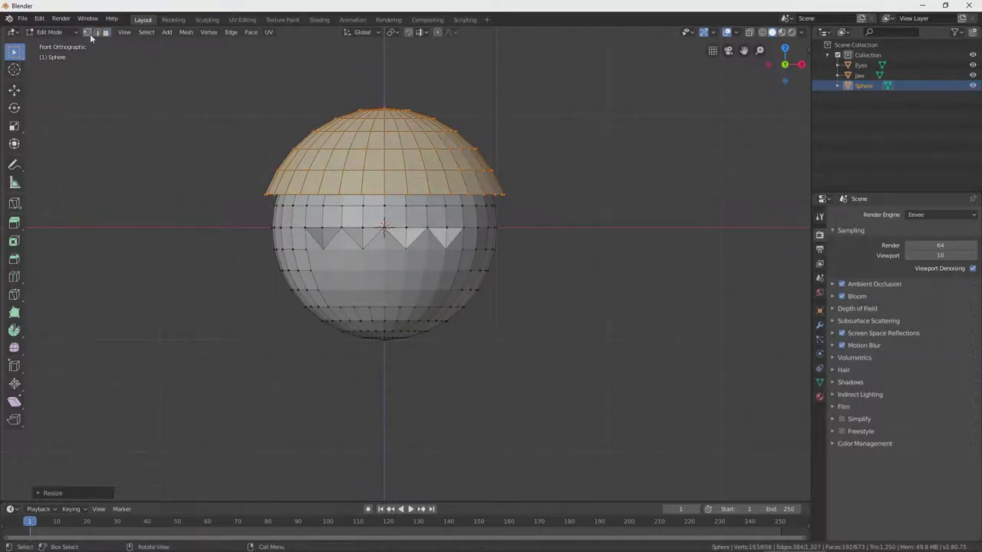
{"action": "left_click", "coordinate": [350, 196]}
{"action": "left_click", "coordinate": [350, 194], "text": "alt"}
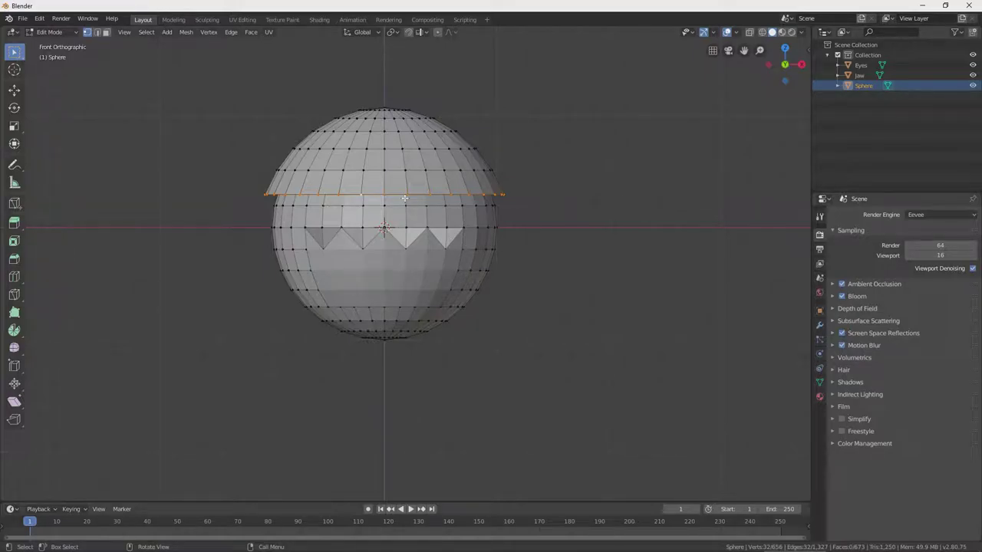
{"action": "key", "text": "s"}
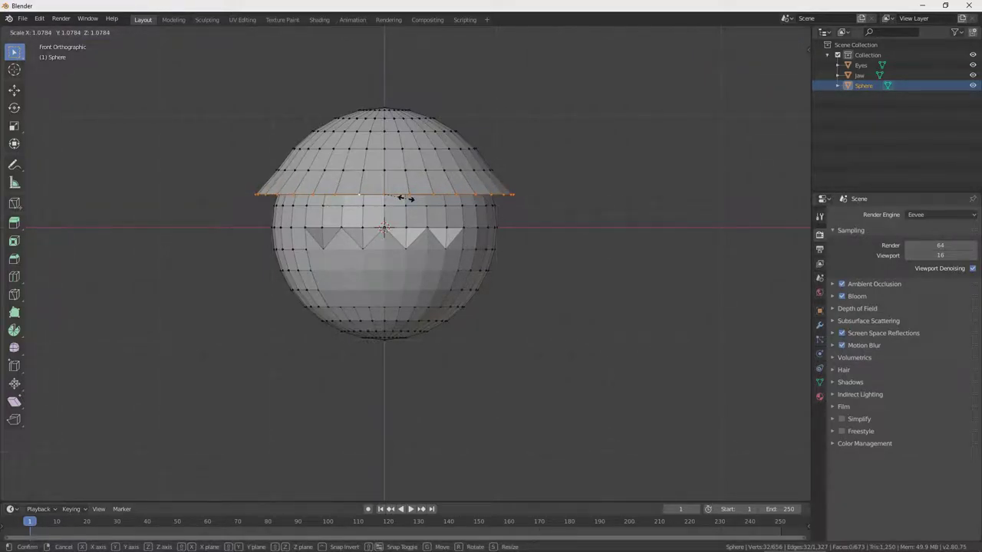
{"action": "left_click", "coordinate": [402, 198]}
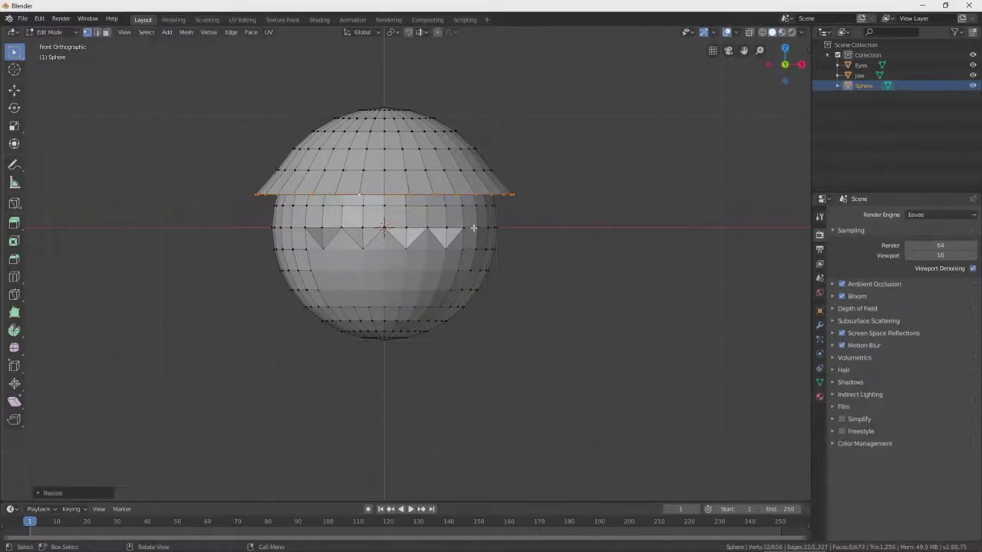
Try to box-select the enlarged cap's vertices from the front.
{"action": "mouse_move", "coordinate": [474, 228]}
{"action": "middle_mouse_down"}
{"action": "mouse_move", "coordinate": [487, 239]}
{"action": "mouse_move", "coordinate": [467, 238]}
{"action": "mouse_move", "coordinate": [512, 238]}
{"action": "mouse_move", "coordinate": [477, 237]}
{"action": "middle_mouse_up"}
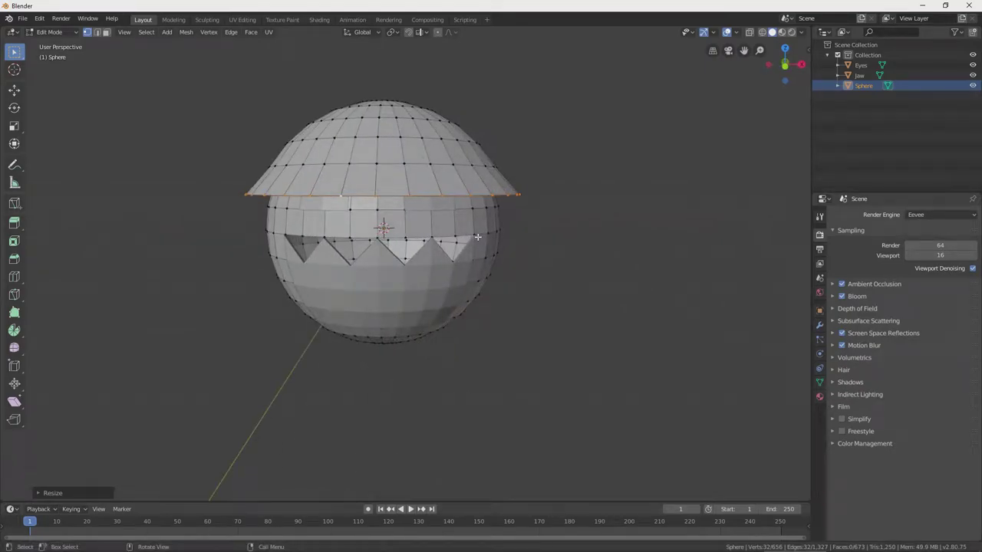
{"action": "mouse_move", "coordinate": [528, 219]}
{"action": "middle_mouse_down"}
{"action": "mouse_move", "coordinate": [598, 222]}
{"action": "mouse_move", "coordinate": [403, 225]}
{"action": "mouse_move", "coordinate": [588, 227]}
{"action": "mouse_move", "coordinate": [548, 217]}
{"action": "middle_mouse_up"}
{"action": "scroll", "coordinate": [585, 226], "scroll_direction": "down", "scroll_amount": 3}
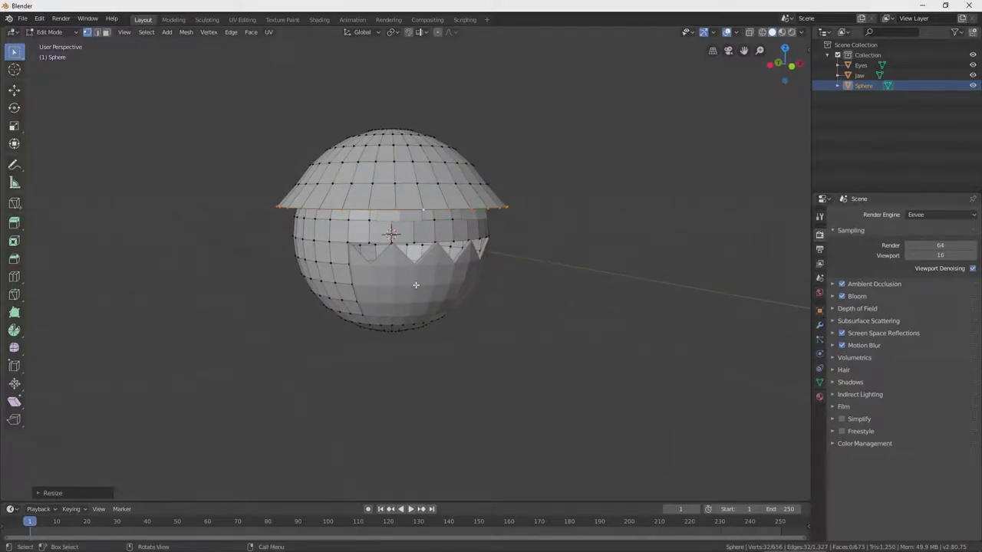
{"action": "left_click", "coordinate": [859, 75]}
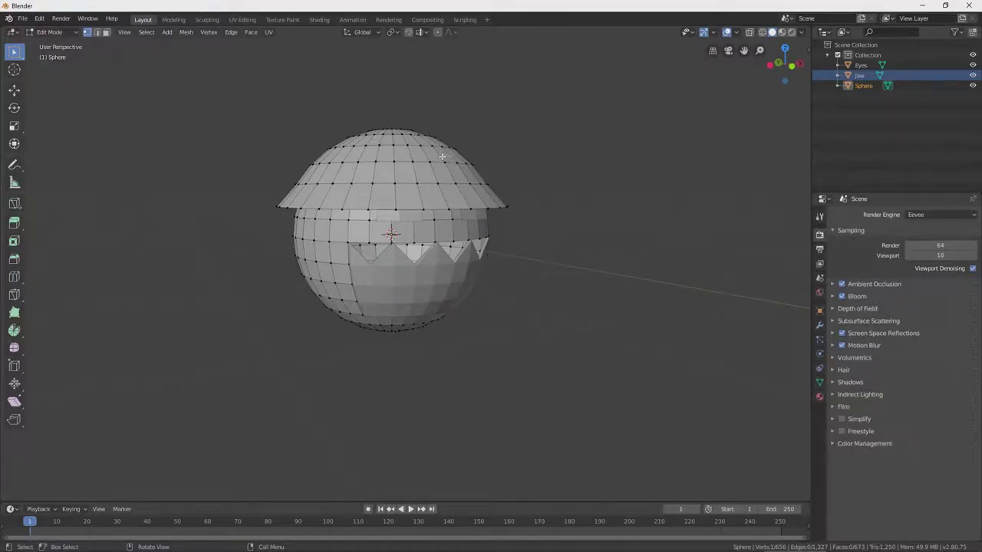
{"action": "middle_click_drag", "start_coordinate": [500, 207], "coordinate": [476, 207]}
{"action": "left_click_drag", "start_coordinate": [244, 100], "coordinate": [521, 198]}
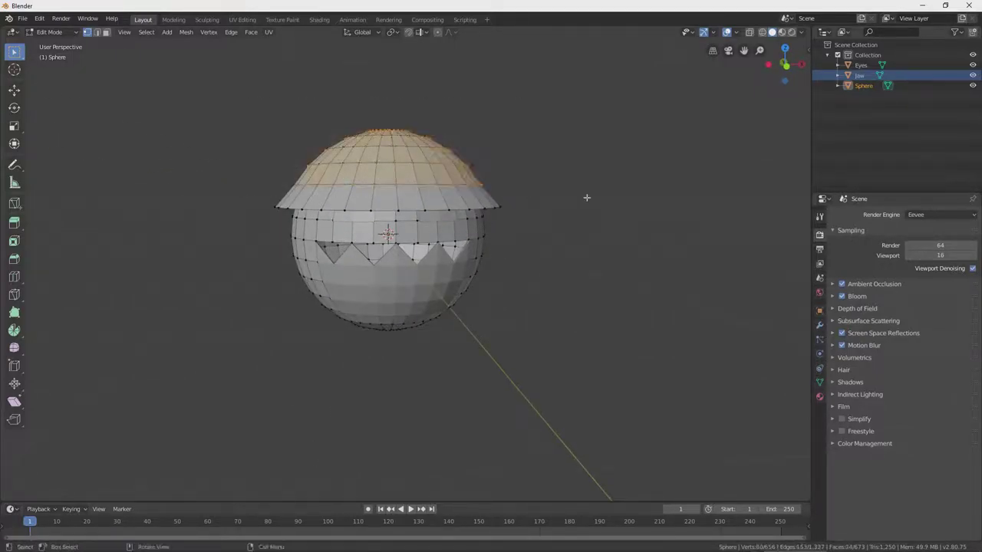
{"action": "left_click_drag", "start_coordinate": [248, 114], "coordinate": [510, 205]}
{"action": "left_click", "coordinate": [50, 31]}
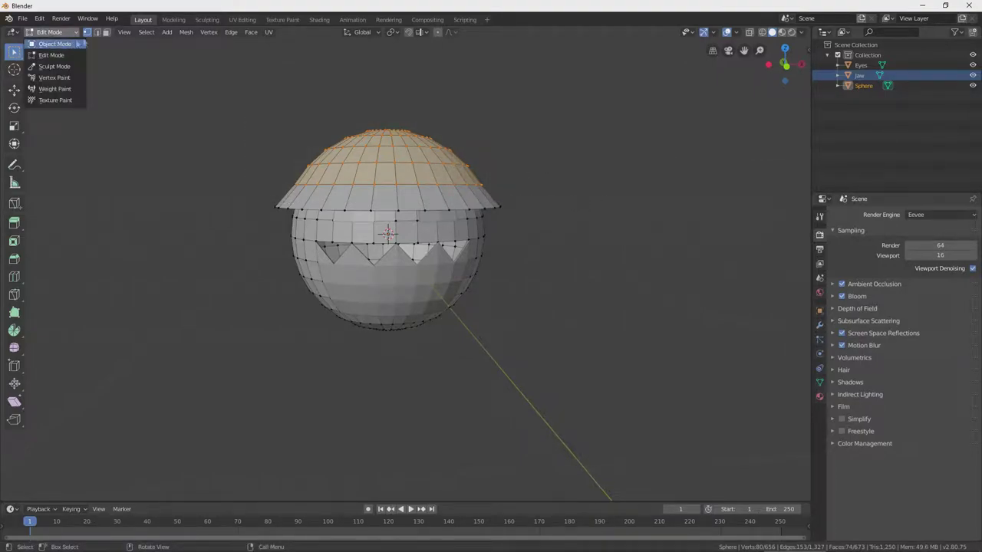
In face selection, select all faces of the enlarged cap, including its sides and back.
{"action": "left_click", "coordinate": [107, 31]}
{"action": "left_click_drag", "start_coordinate": [250, 116], "coordinate": [516, 209]}
{"action": "middle_click_drag", "start_coordinate": [584, 205], "coordinate": [345, 204]}
{"action": "left_click_drag", "start_coordinate": [278, 107], "coordinate": [570, 204]}
{"action": "middle_click_drag", "start_coordinate": [570, 204], "coordinate": [546, 256]}
{"action": "left_click_drag", "start_coordinate": [379, 151], "coordinate": [504, 286]}
{"action": "middle_click_drag", "start_coordinate": [505, 285], "coordinate": [693, 201]}
Separate the selected cap faces into their own object and rename that object helmet.
{"action": "right_click", "coordinate": [351, 198]}
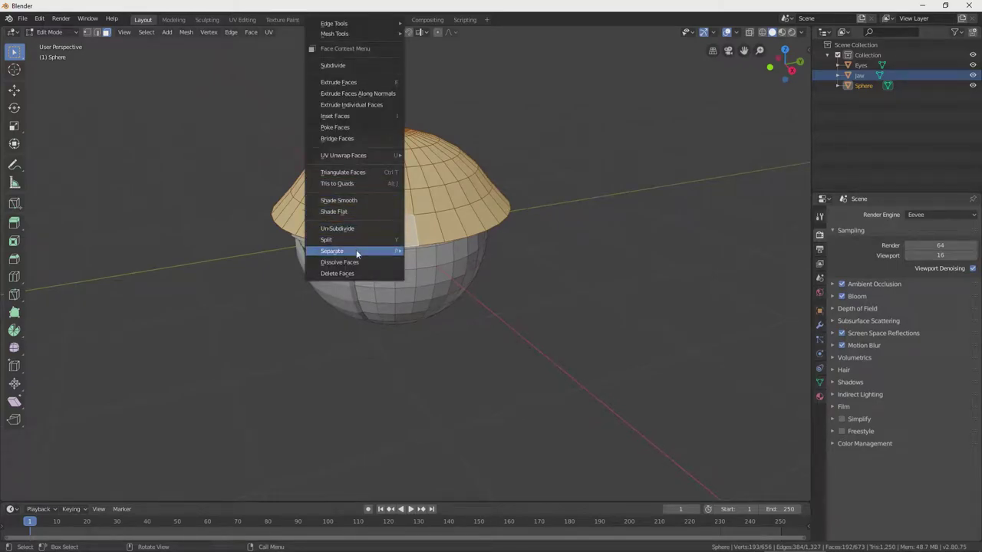
{"action": "mouse_move", "coordinate": [355, 252]}
{"action": "left_click", "coordinate": [445, 251]}
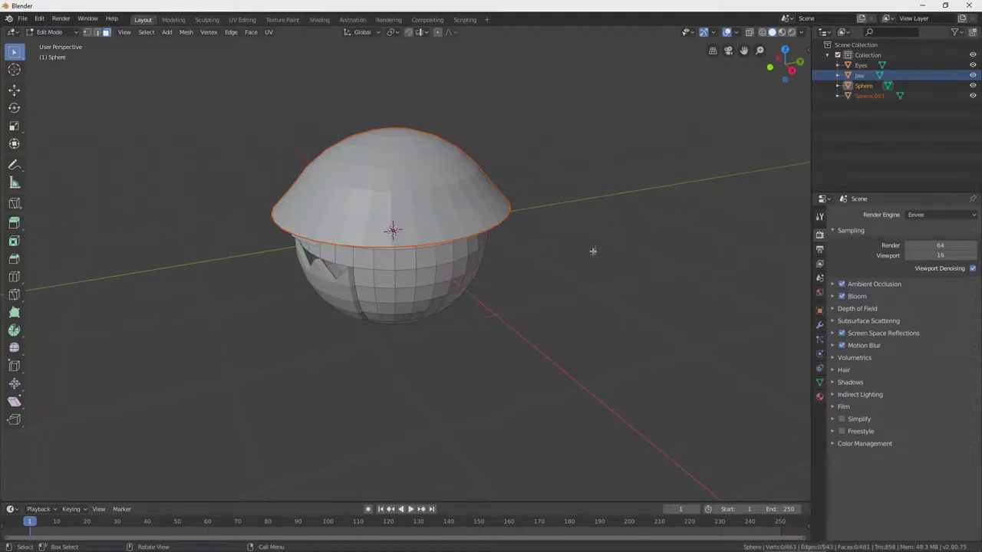
{"action": "double_click", "coordinate": [885, 97]}
{"action": "type", "text": "helmet"}
{"action": "key", "text": "Return"}
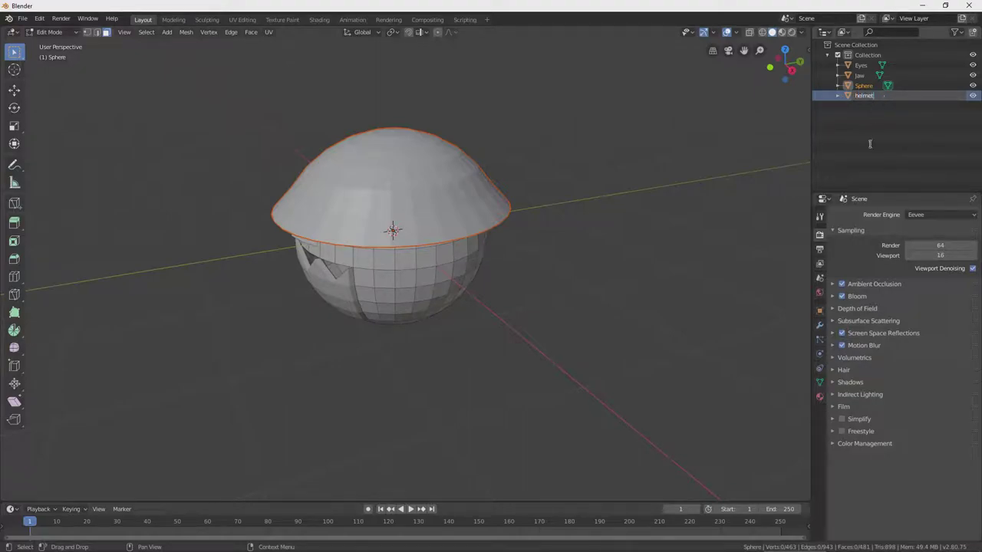
Return to Object Mode and select the helmet.
{"action": "middle_click_drag", "start_coordinate": [675, 222], "coordinate": [570, 241]}
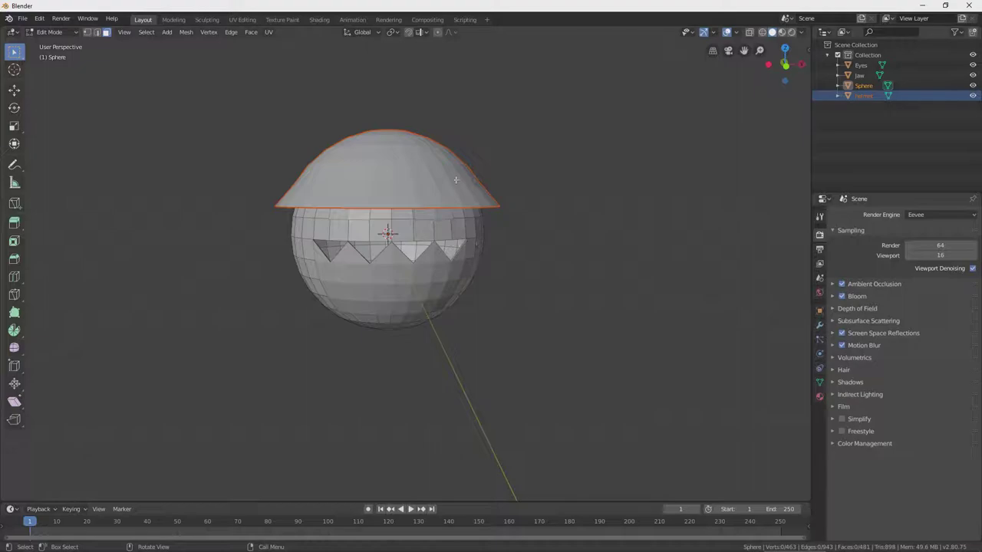
{"action": "left_click", "coordinate": [381, 231]}
{"action": "left_click", "coordinate": [339, 230]}
{"action": "left_click", "coordinate": [422, 214]}
{"action": "left_click", "coordinate": [49, 31]}
{"action": "left_click", "coordinate": [47, 44]}
{"action": "left_click", "coordinate": [408, 188]}
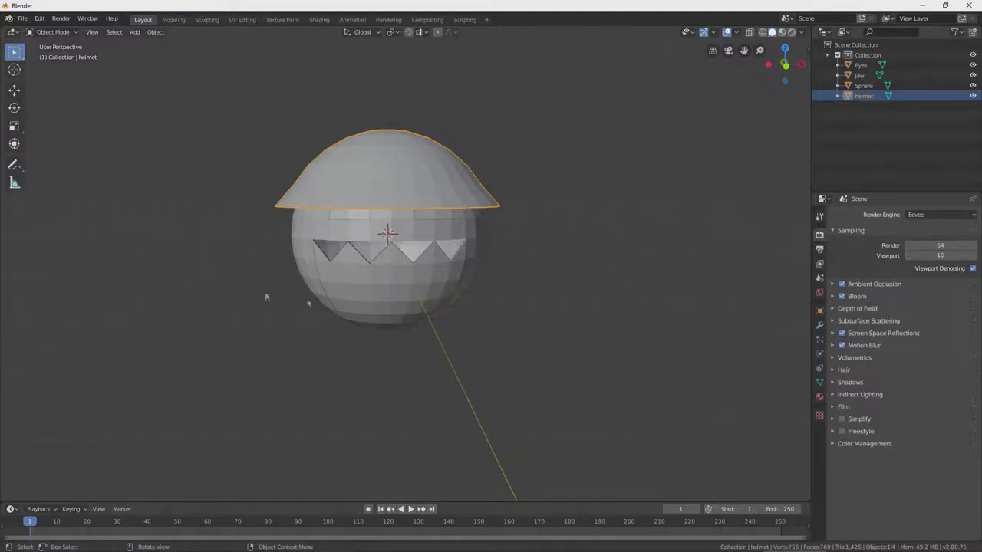
Add a cube mesh at the head's centre in front view.
{"action": "scroll", "coordinate": [410, 254], "scroll_direction": "down", "scroll_amount": 1}
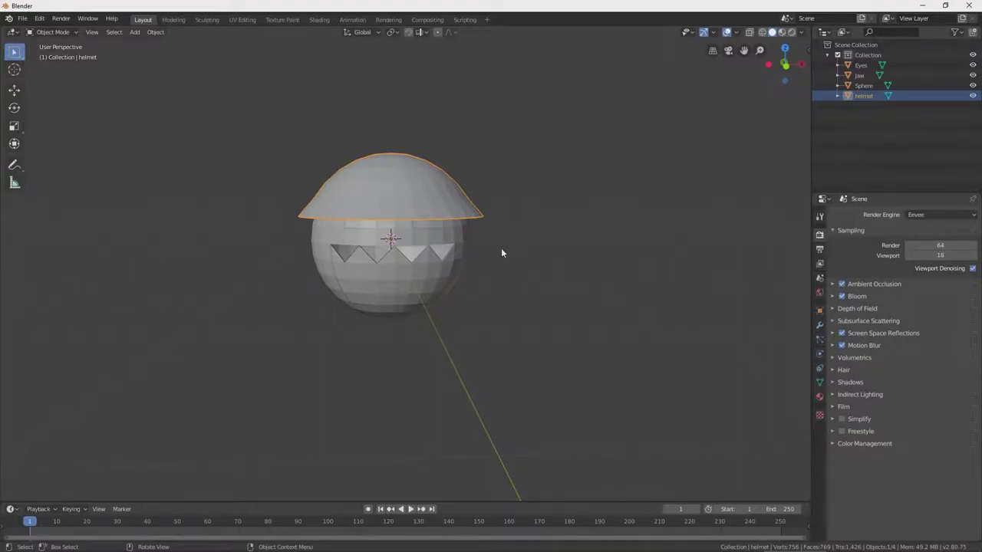
{"action": "key", "text": "KP_1"}
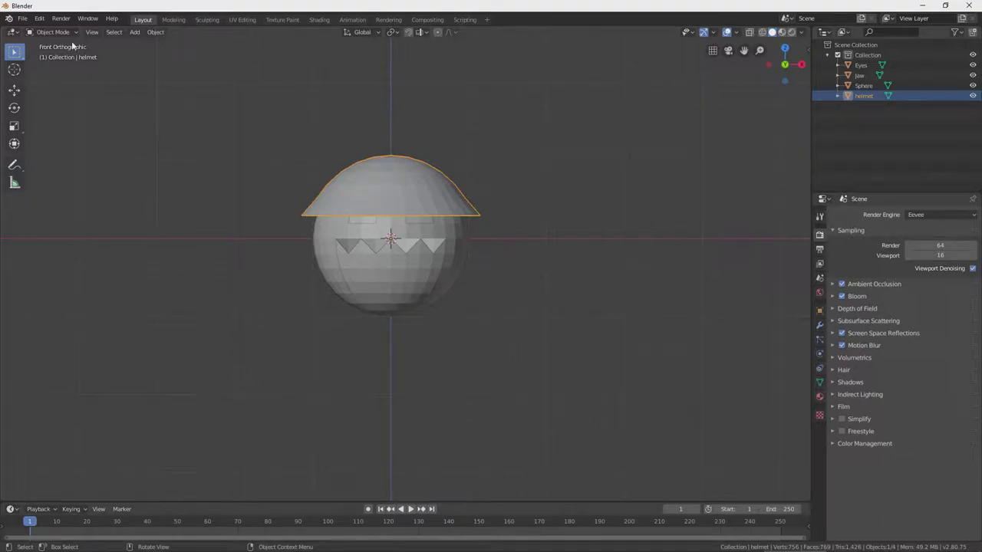
{"action": "left_click", "coordinate": [134, 32]}
{"action": "mouse_move", "coordinate": [190, 47]}
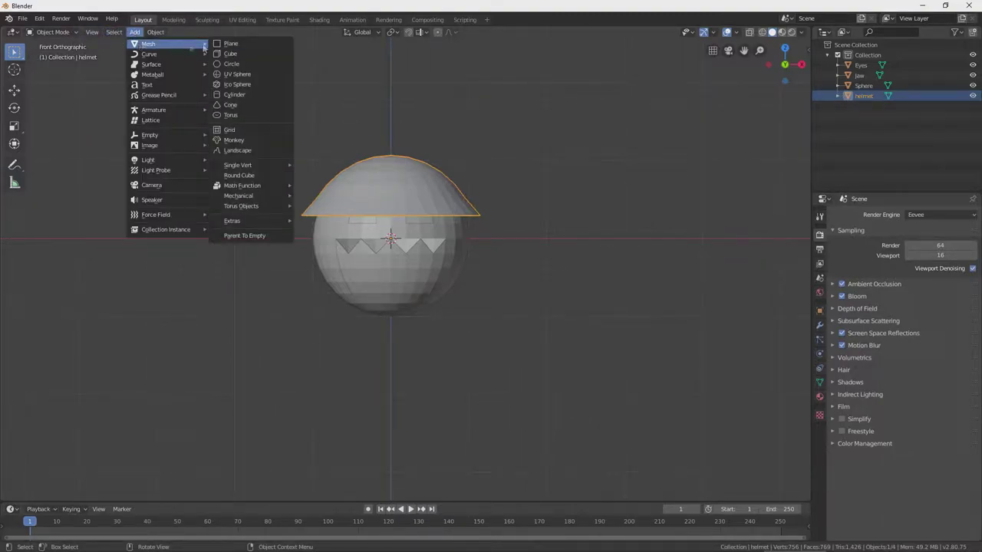
{"action": "left_click", "coordinate": [240, 60]}
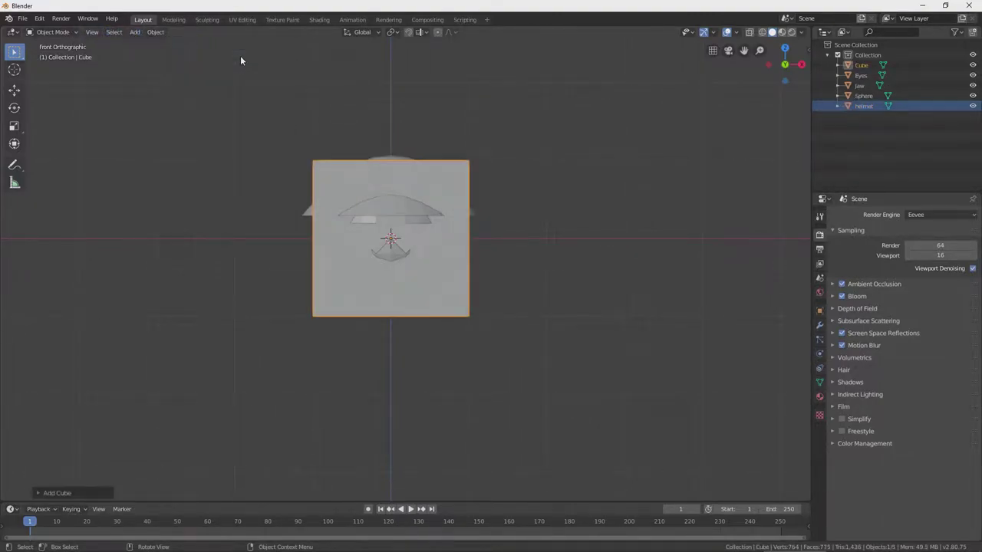
Move the cube along X to clear the head on its positive-X side, then scale it down uniformly.
{"action": "key", "text": "g"}
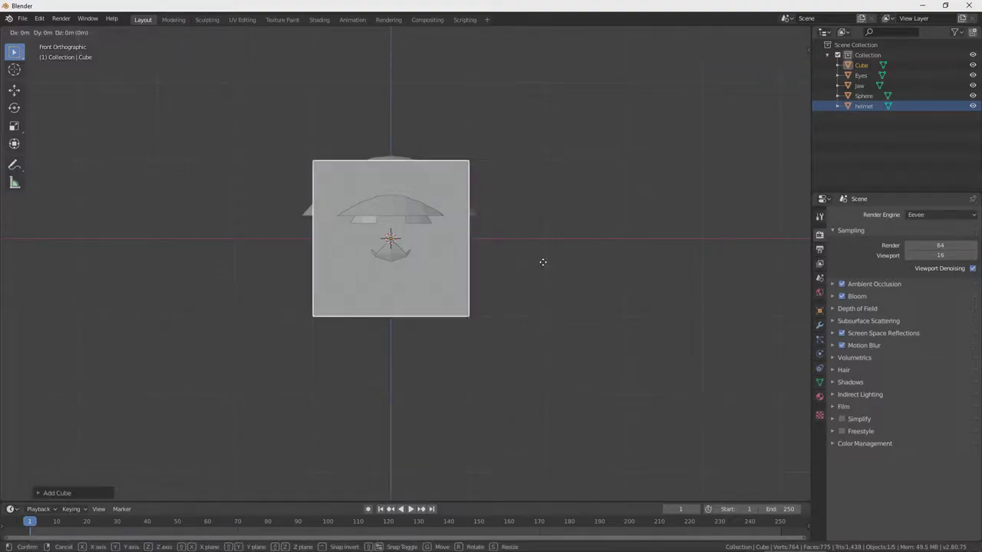
{"action": "key", "text": "z"}
{"action": "key", "text": "x"}
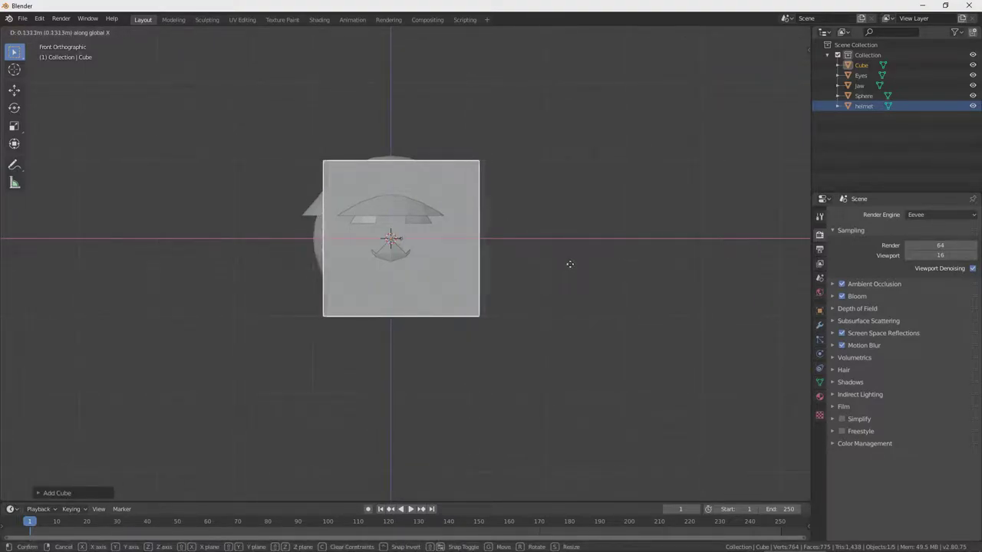
{"action": "left_click", "coordinate": [725, 272]}
{"action": "key", "text": "s"}
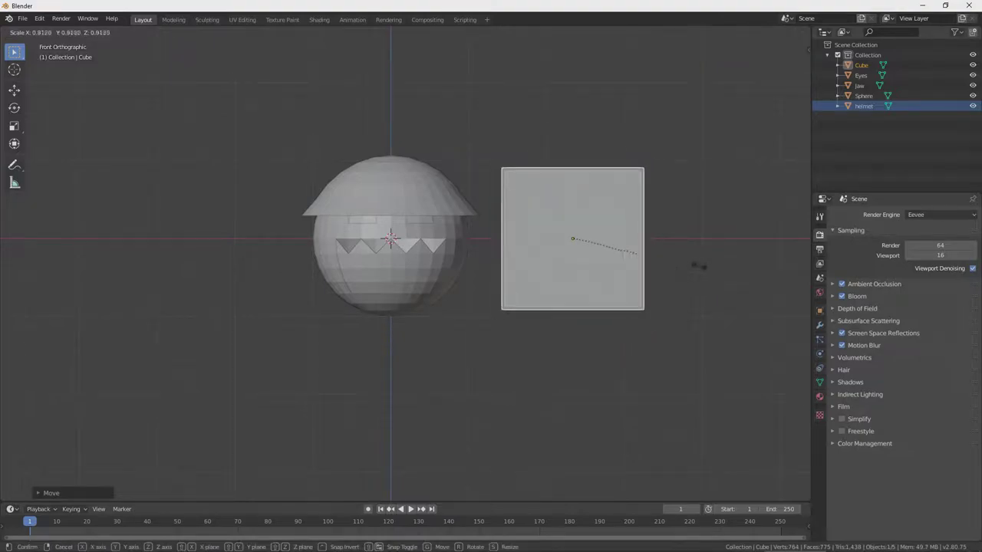
{"action": "left_click", "coordinate": [626, 246]}
{"action": "middle_click_drag", "start_coordinate": [675, 247], "coordinate": [623, 261]}
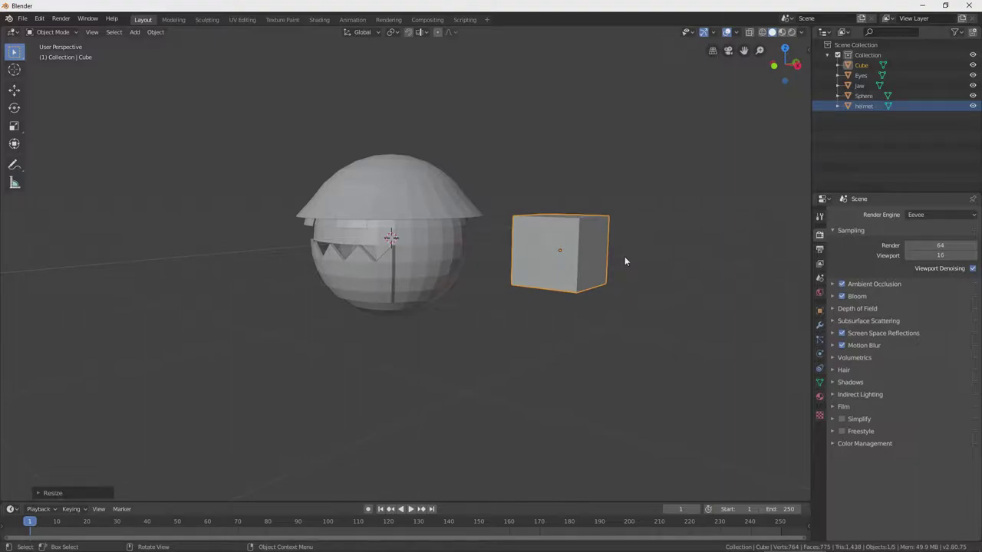
Enter Edit Mode on the cube with vertex selection and subdivide it once.
{"action": "left_click", "coordinate": [64, 30]}
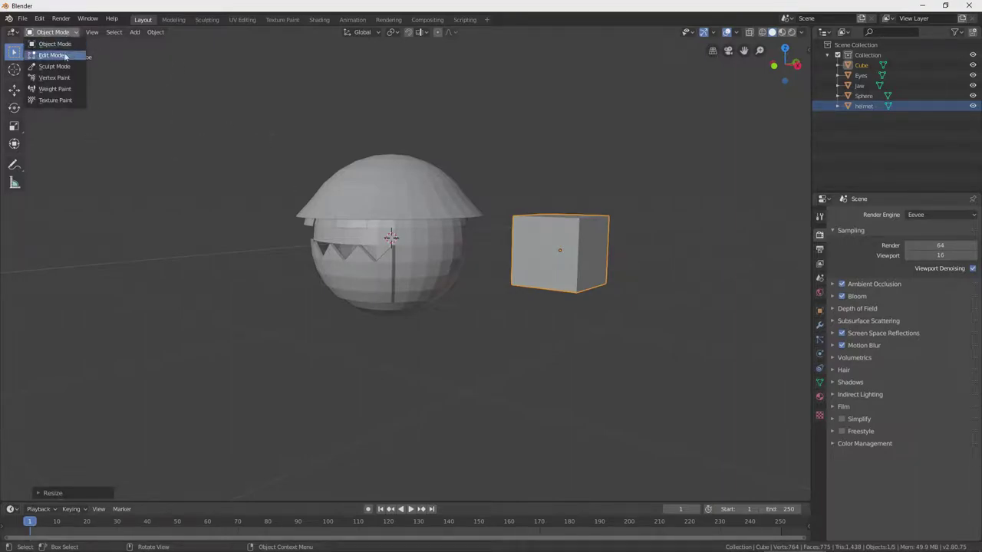
{"action": "left_click", "coordinate": [63, 56]}
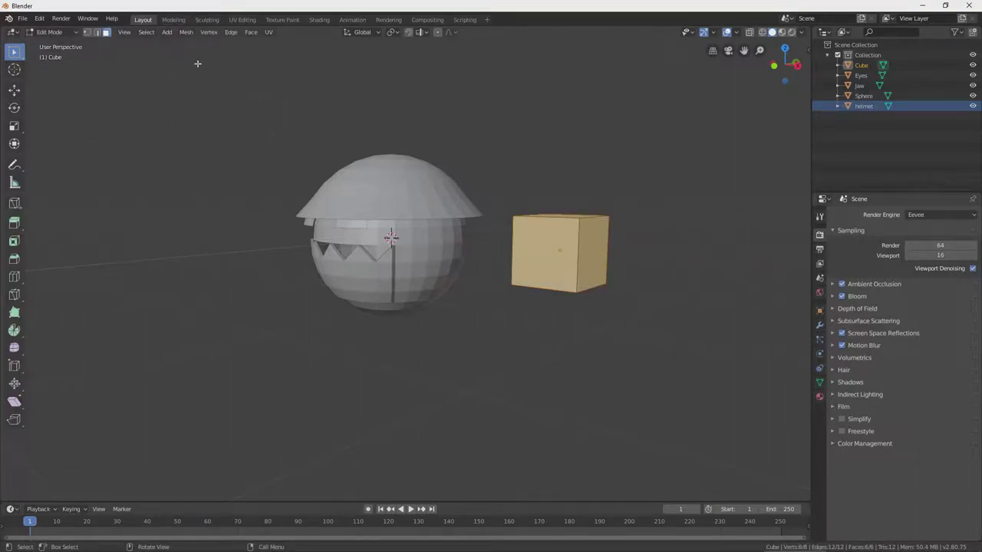
{"action": "left_click", "coordinate": [86, 31]}
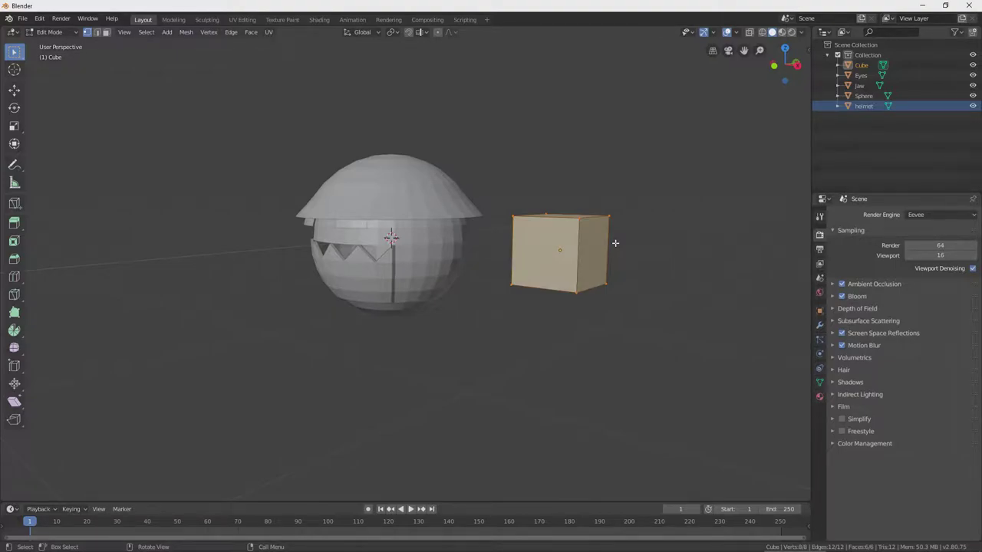
{"action": "right_click", "coordinate": [566, 239]}
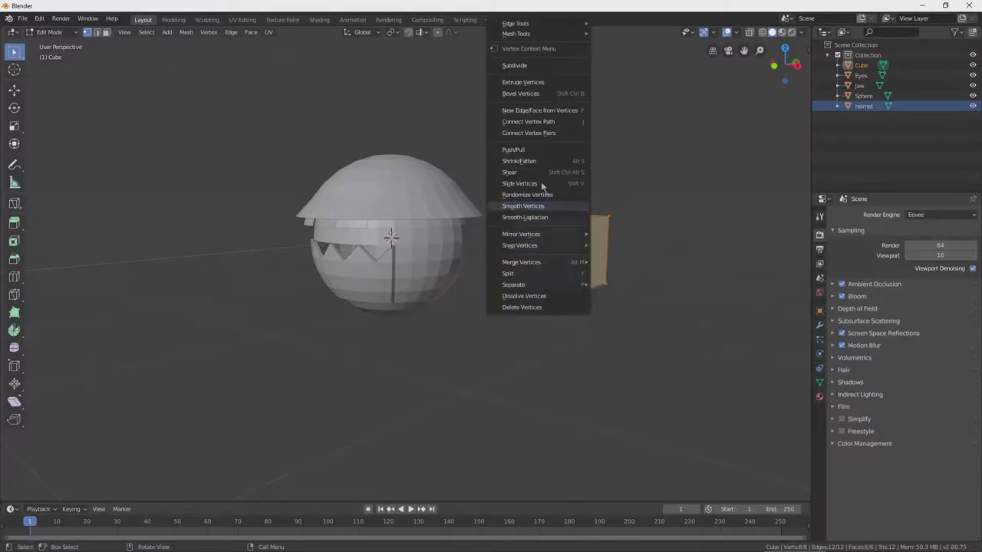
{"action": "left_click", "coordinate": [518, 65]}
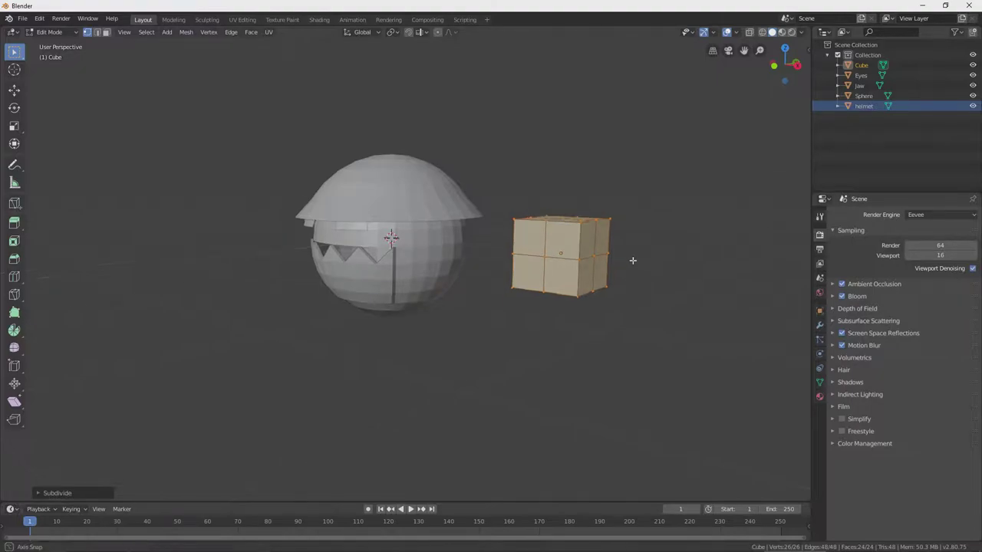
Raise the three middle vertices across the cube's top along Z to form a pointed ridge.
{"action": "middle_click_drag", "start_coordinate": [636, 256], "coordinate": [580, 300]}
{"action": "left_click", "coordinate": [596, 303]}
{"action": "left_click", "coordinate": [549, 287], "text": "shift"}
{"action": "left_click", "coordinate": [521, 274], "text": "shift"}
{"action": "middle_click_drag", "start_coordinate": [623, 278], "coordinate": [616, 262]}
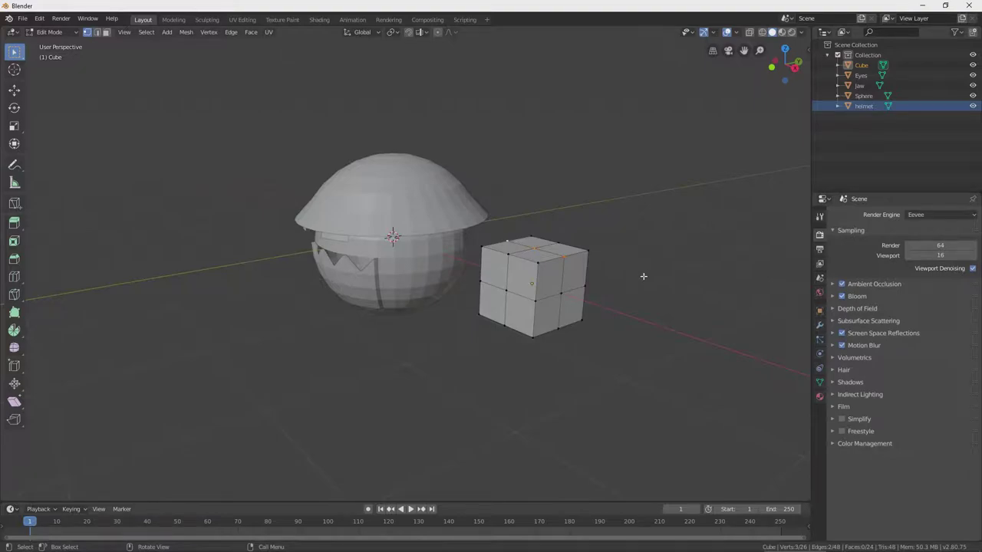
{"action": "key", "text": "g"}
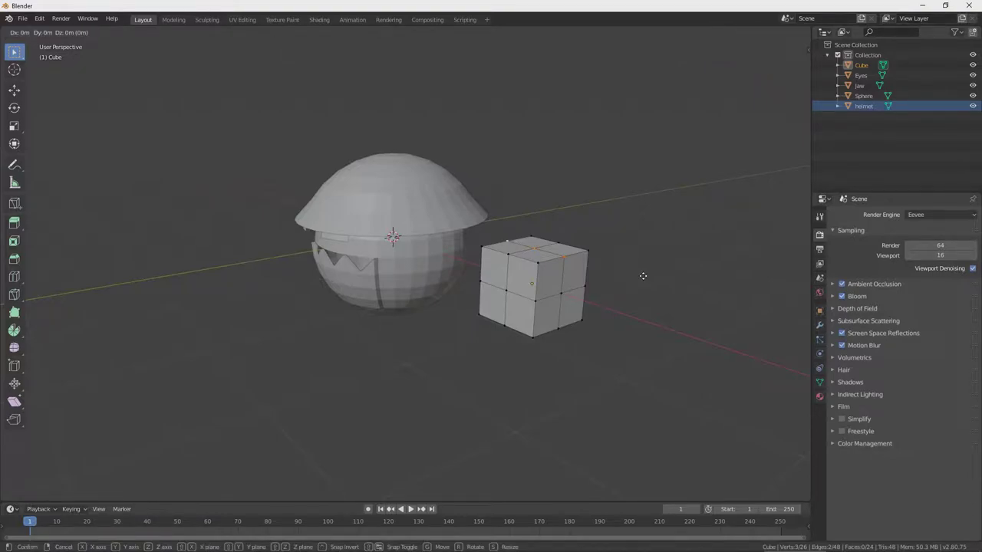
{"action": "key", "text": "z"}
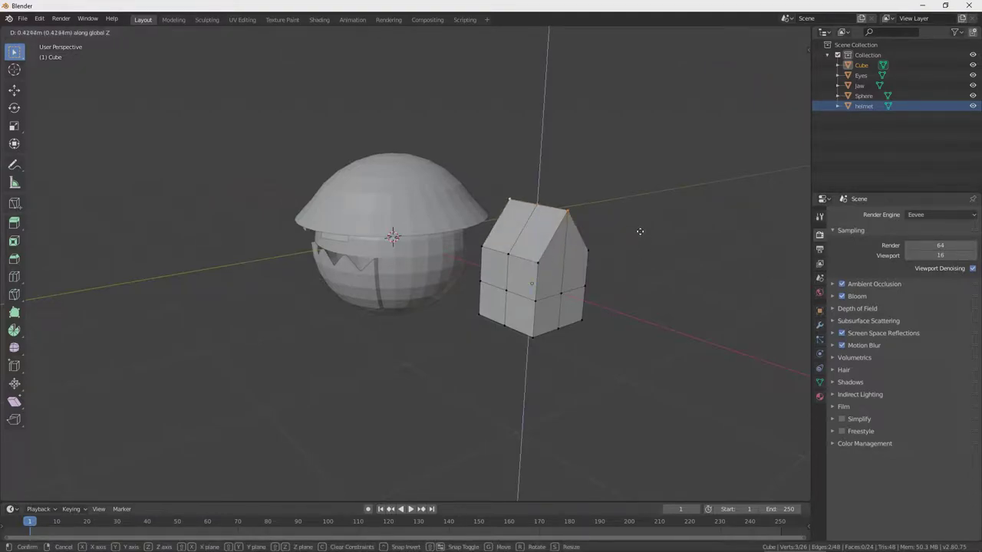
{"action": "left_click", "coordinate": [634, 215]}
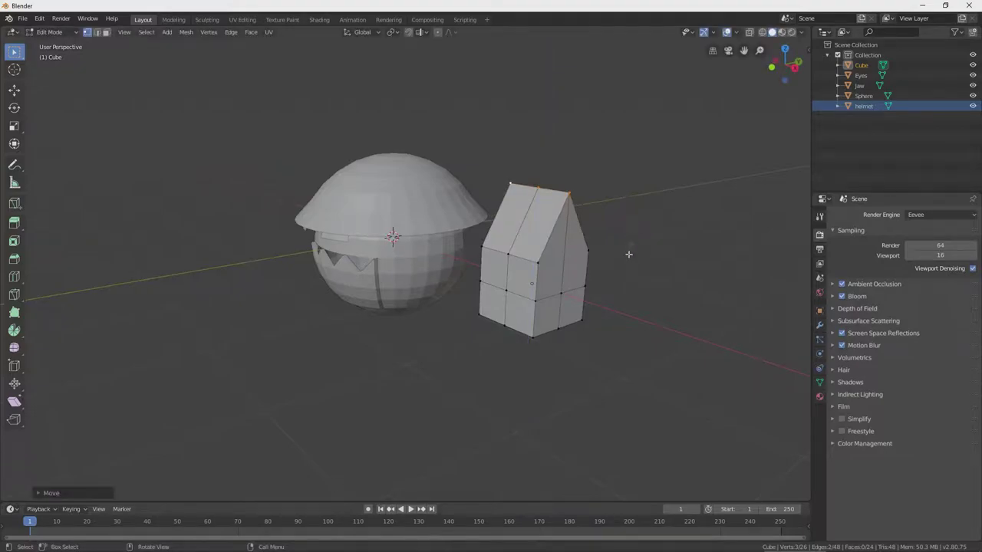
Pull the centre vertex of the cube's outer side and the middle vertex of its bottom edge outward along X.
{"action": "left_click", "coordinate": [583, 288]}
{"action": "key", "text": "g"}
{"action": "key", "text": "x"}
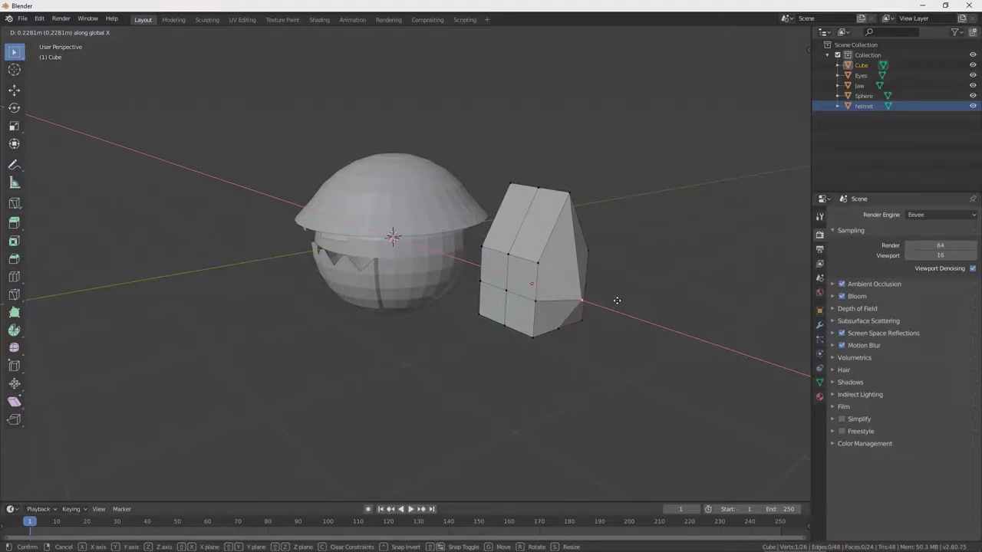
{"action": "left_click", "coordinate": [615, 302]}
{"action": "left_click", "coordinate": [556, 330]}
{"action": "key", "text": "g"}
{"action": "key", "text": "x"}
{"action": "left_click", "coordinate": [592, 335]}
Select the vertices along the cube's front and back bottom edges and narrow them along Y to about 0.6.
{"action": "middle_click_drag", "start_coordinate": [615, 319], "coordinate": [606, 312]}
{"action": "left_click", "coordinate": [528, 313], "text": "shift"}
{"action": "left_click", "coordinate": [500, 306], "text": "shift"}
{"action": "left_click", "coordinate": [476, 298], "text": "shift"}
{"action": "middle_click_drag", "start_coordinate": [642, 290], "coordinate": [389, 334]}
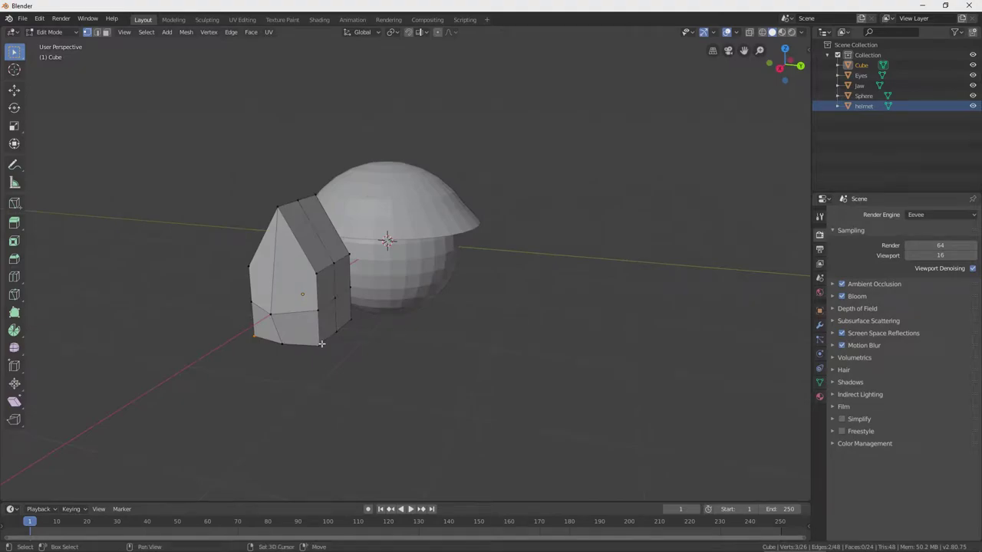
{"action": "left_click", "coordinate": [351, 321], "text": "shift"}
{"action": "middle_click_drag", "start_coordinate": [402, 320], "coordinate": [464, 306]}
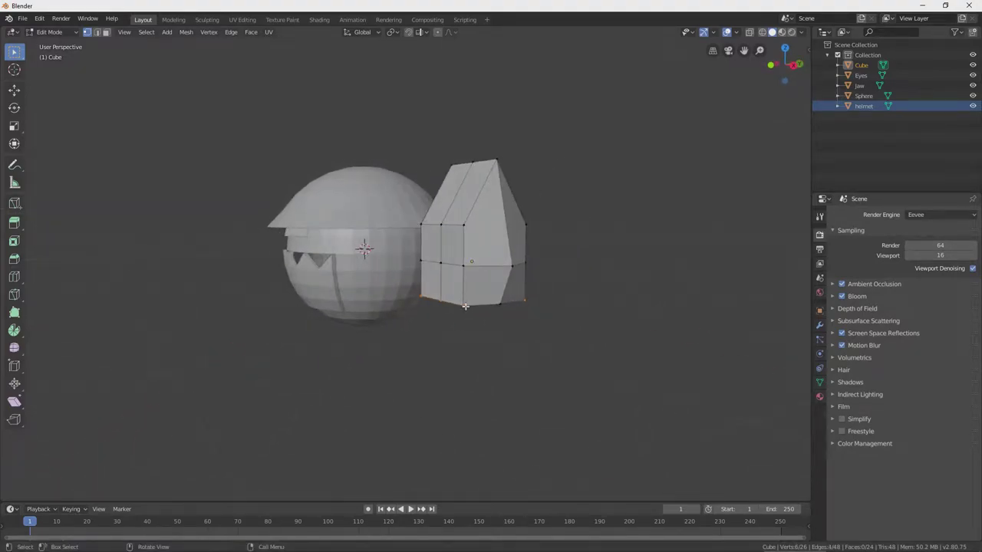
{"action": "key", "text": "s"}
{"action": "key", "text": "y"}
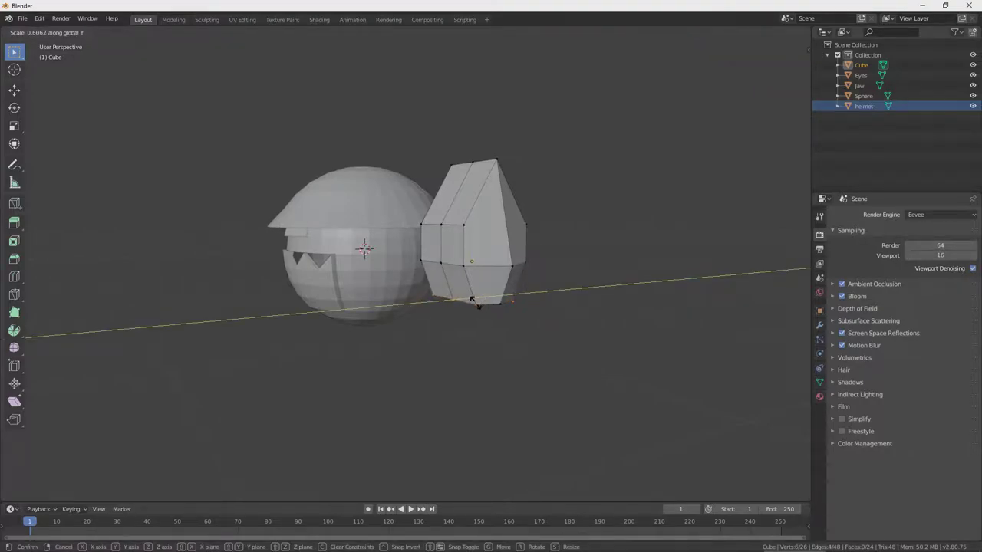
{"action": "left_click", "coordinate": [472, 299]}
Add the remaining underside vertices to the selection and move them along Z.
{"action": "middle_click_drag", "start_coordinate": [522, 285], "coordinate": [471, 246]}
{"action": "left_click", "coordinate": [471, 244], "text": "shift"}
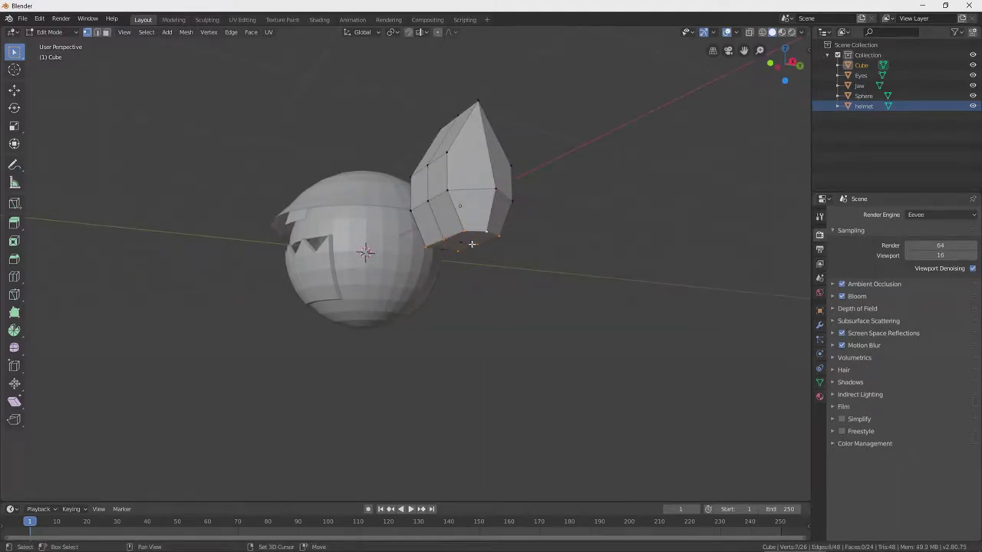
{"action": "left_click", "coordinate": [459, 244], "text": "shift"}
{"action": "left_click", "coordinate": [464, 240], "text": "shift"}
{"action": "left_click", "coordinate": [486, 231], "text": "shift"}
{"action": "key", "text": "g"}
{"action": "key", "text": "z"}
{"action": "left_click", "coordinate": [566, 276]}
Pull the centre vertex of the cube's head-facing side about 0.4 m toward the head along X.
{"action": "middle_click_drag", "start_coordinate": [565, 276], "coordinate": [586, 267]}
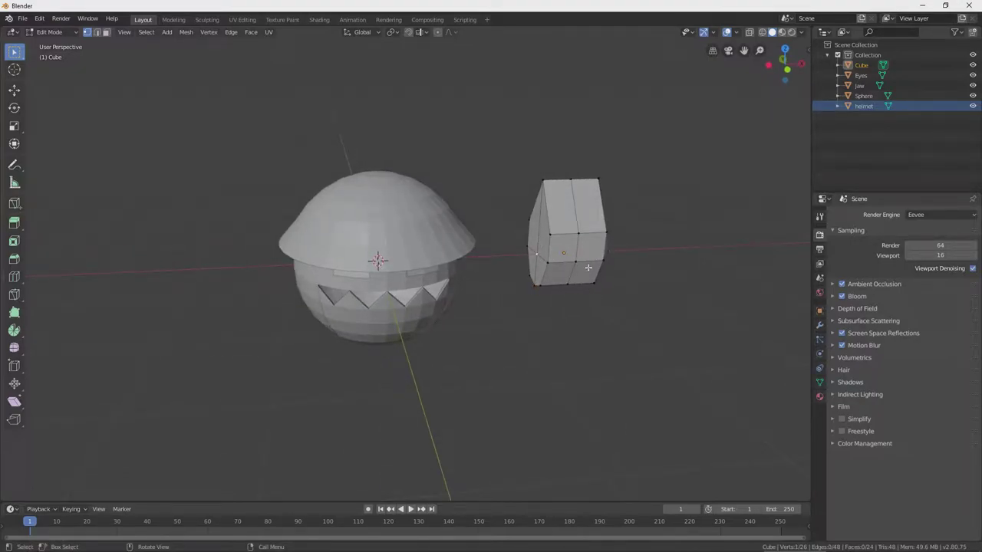
{"action": "key", "text": "g"}
{"action": "key", "text": "x"}
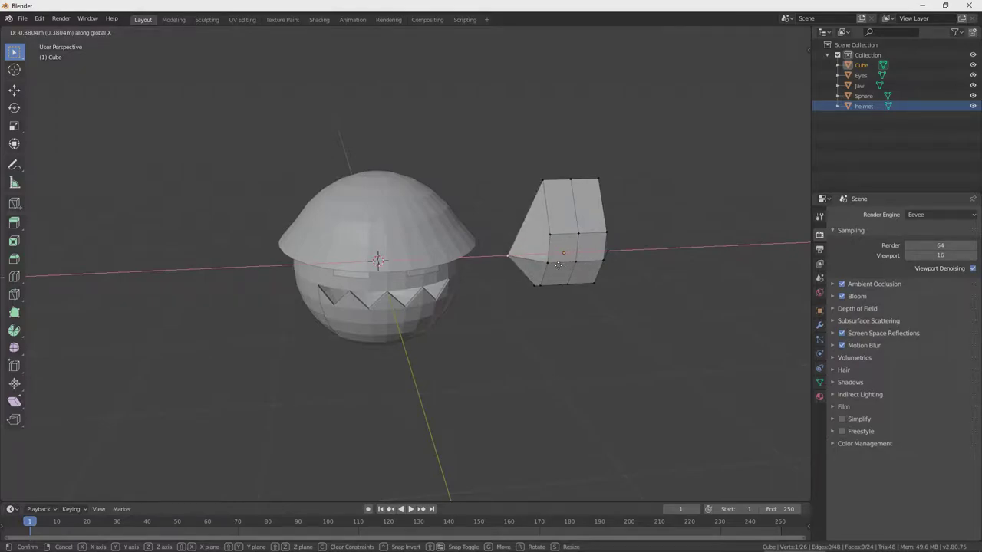
{"action": "left_click", "coordinate": [556, 265]}
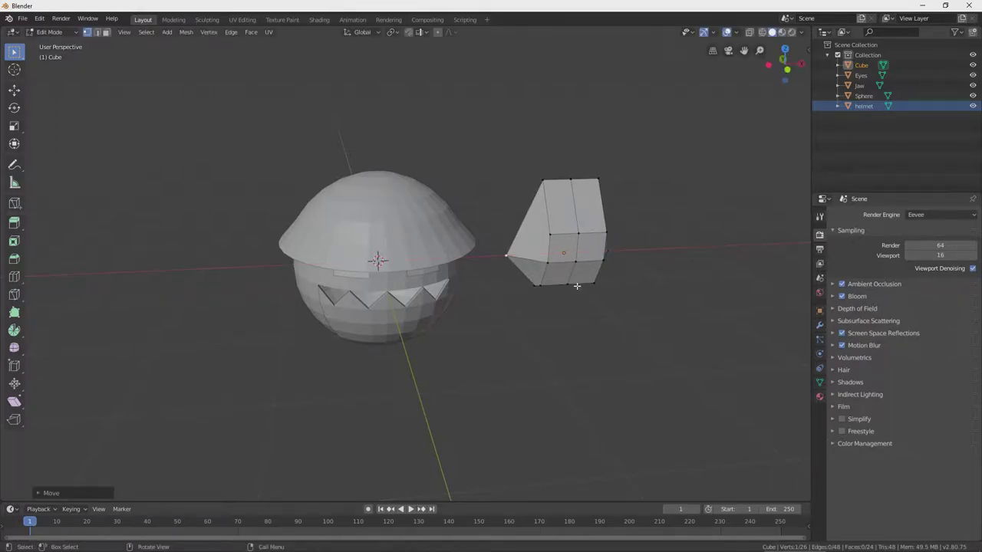
Using edge selection, delete the edge that runs from the pulled-out vertex up to the ridge.
{"action": "left_click", "coordinate": [97, 33]}
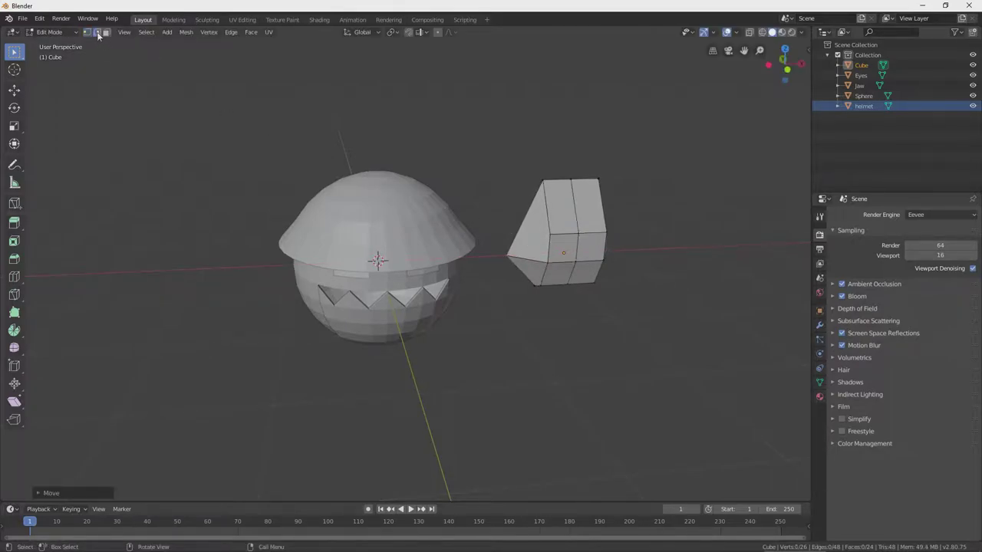
{"action": "left_click", "coordinate": [523, 224]}
{"action": "key", "text": "x"}
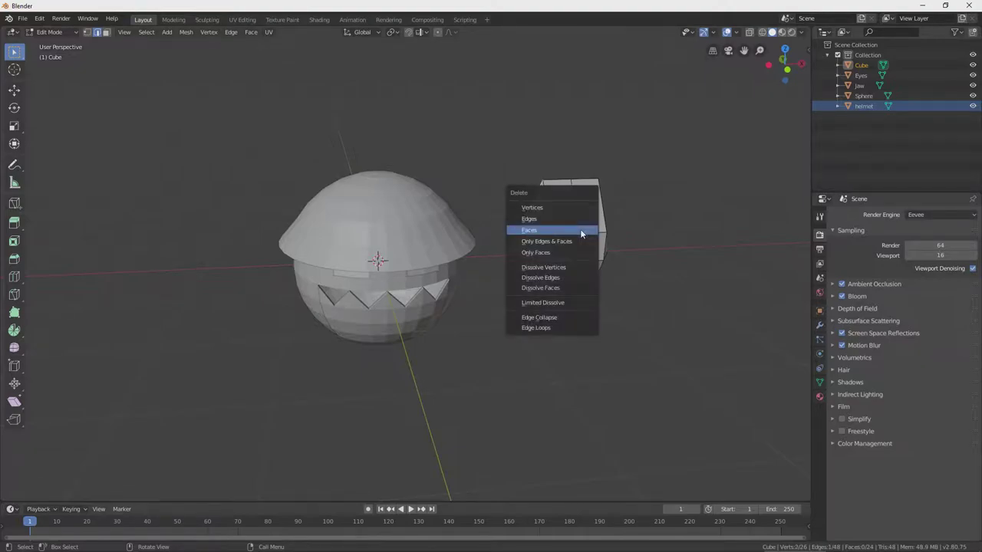
{"action": "left_click", "coordinate": [576, 233]}
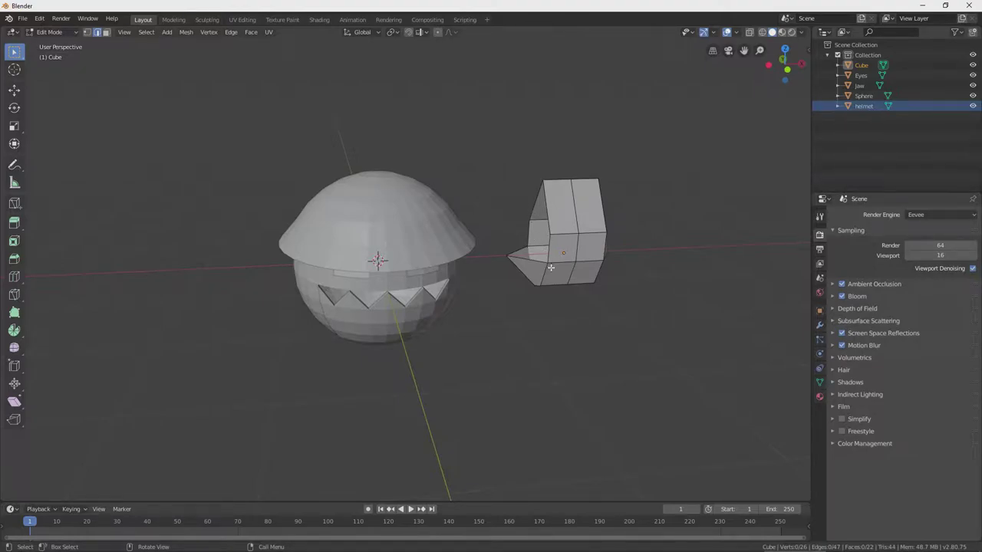
In vertex selection, move the pulled-out tip further toward the head and upward to lengthen the spike.
{"action": "left_click", "coordinate": [87, 32]}
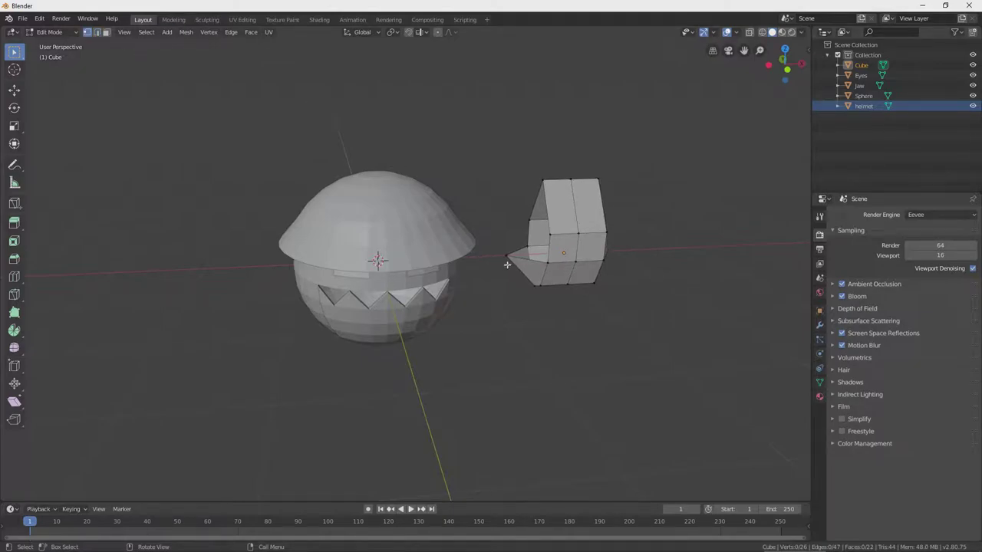
{"action": "key", "text": "g"}
{"action": "left_click", "coordinate": [578, 271]}
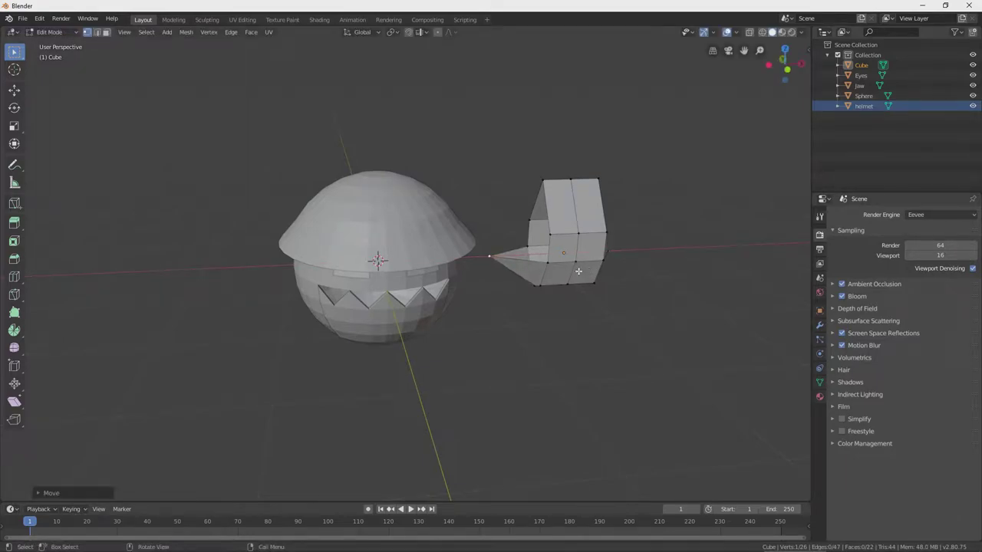
{"action": "key", "text": "g"}
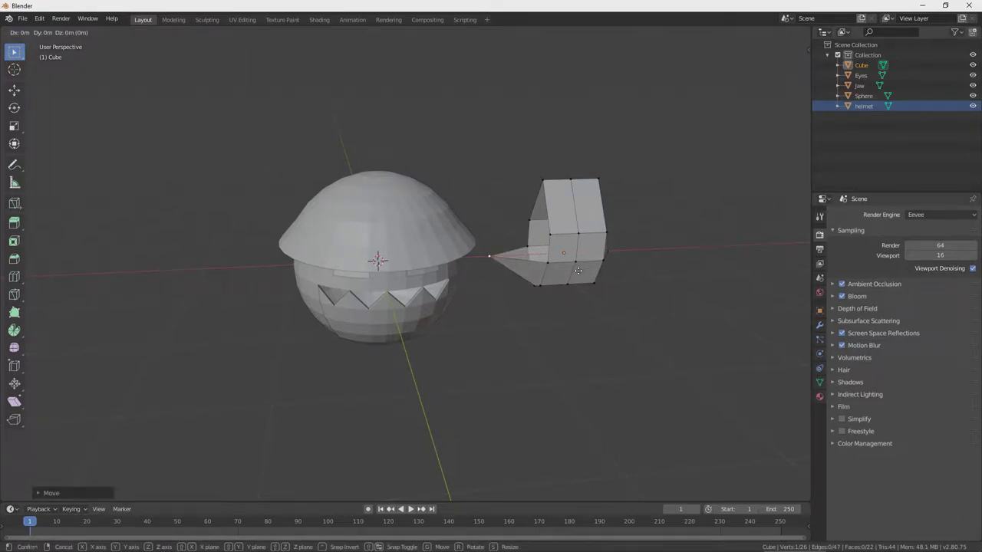
{"action": "left_click", "coordinate": [572, 245]}
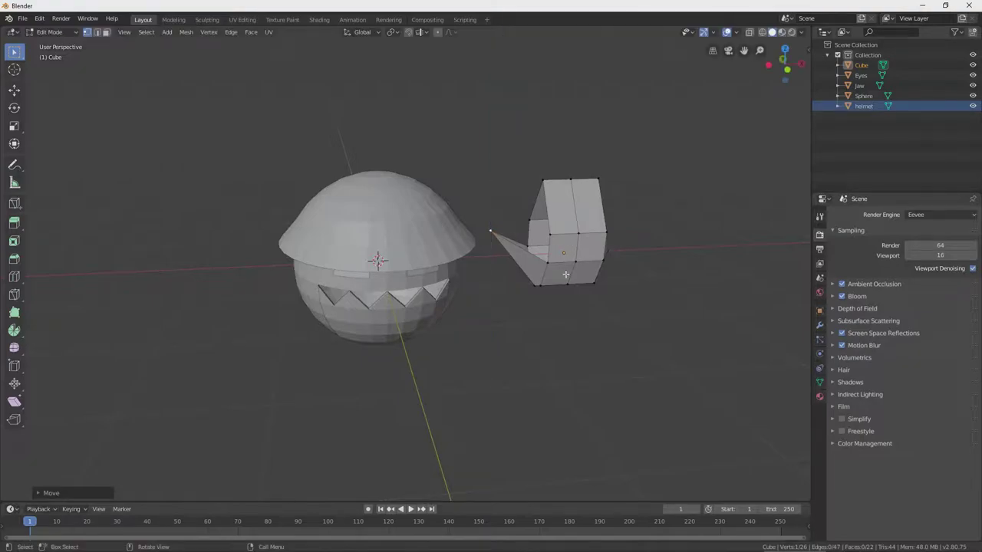
Fill the opening above the spike with faces built from its surrounding vertices up to the ridge.
{"action": "left_click", "coordinate": [562, 275]}
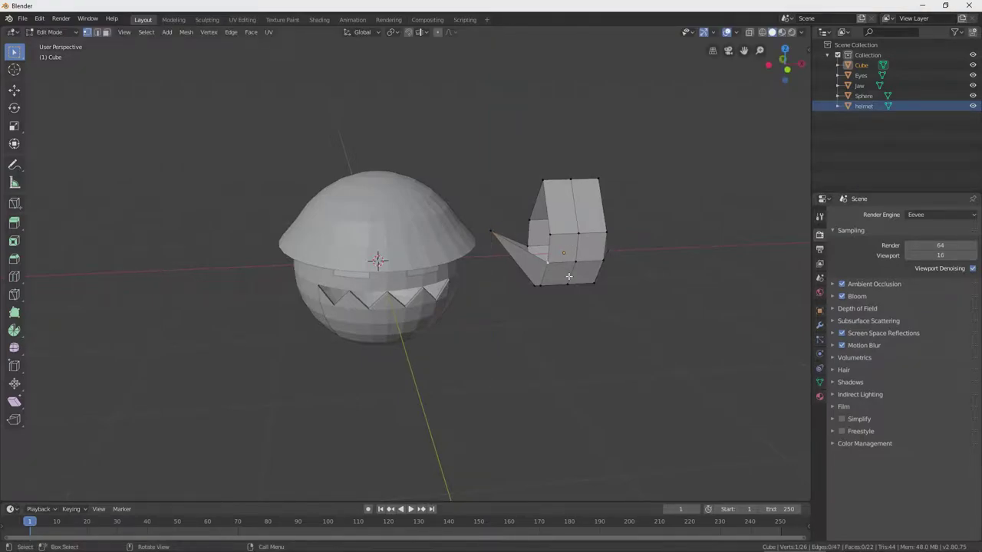
{"action": "left_click", "coordinate": [568, 270], "text": "ctrl"}
{"action": "key", "text": "f"}
{"action": "left_click", "coordinate": [547, 263]}
{"action": "left_click", "coordinate": [529, 221], "text": "ctrl"}
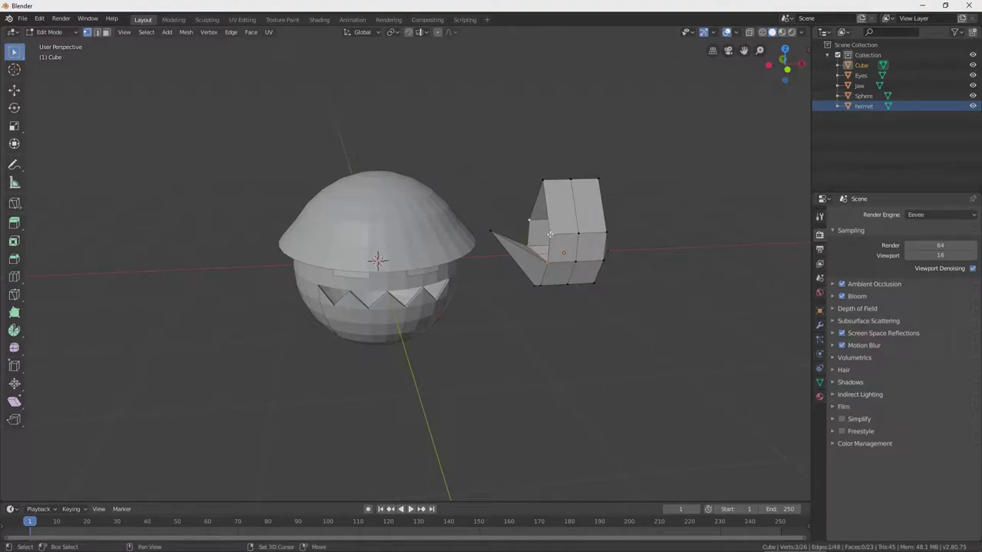
{"action": "left_click", "coordinate": [544, 177], "text": "ctrl"}
{"action": "key", "text": "f"}
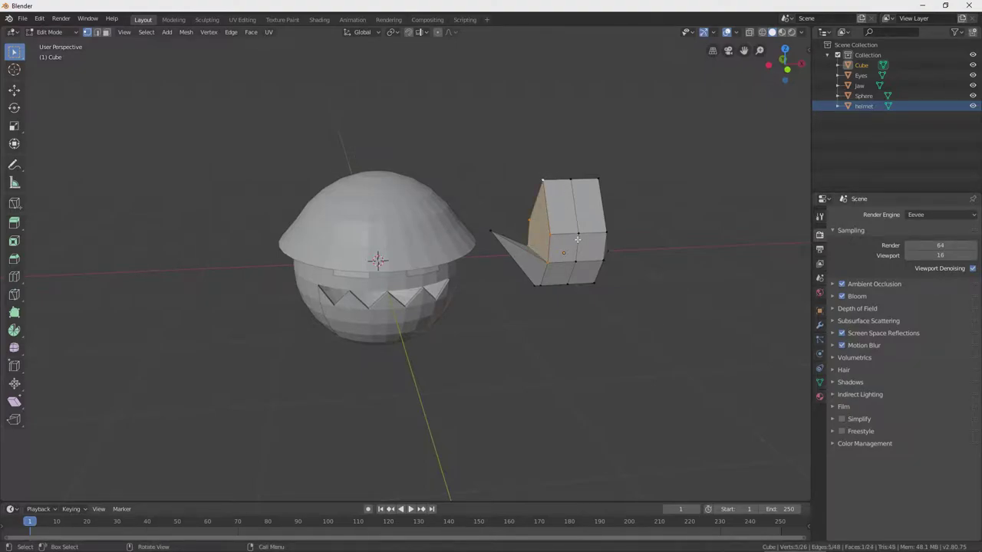
Join the two mid-height corner vertices on the hand's head-facing side with an edge and subdivide it to add a midpoint.
{"action": "mouse_move", "coordinate": [568, 245]}
{"action": "middle_mouse_down"}
{"action": "mouse_move", "coordinate": [529, 234]}
{"action": "mouse_move", "coordinate": [565, 264]}
{"action": "mouse_move", "coordinate": [557, 260]}
{"action": "middle_mouse_up"}
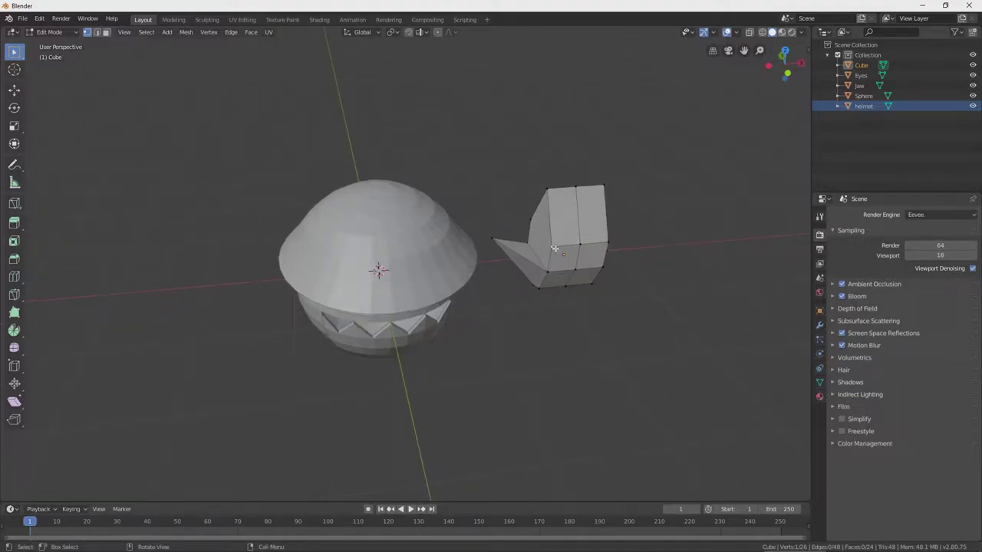
{"action": "left_click", "coordinate": [563, 251], "text": "shift"}
{"action": "right_click", "coordinate": [539, 237]}
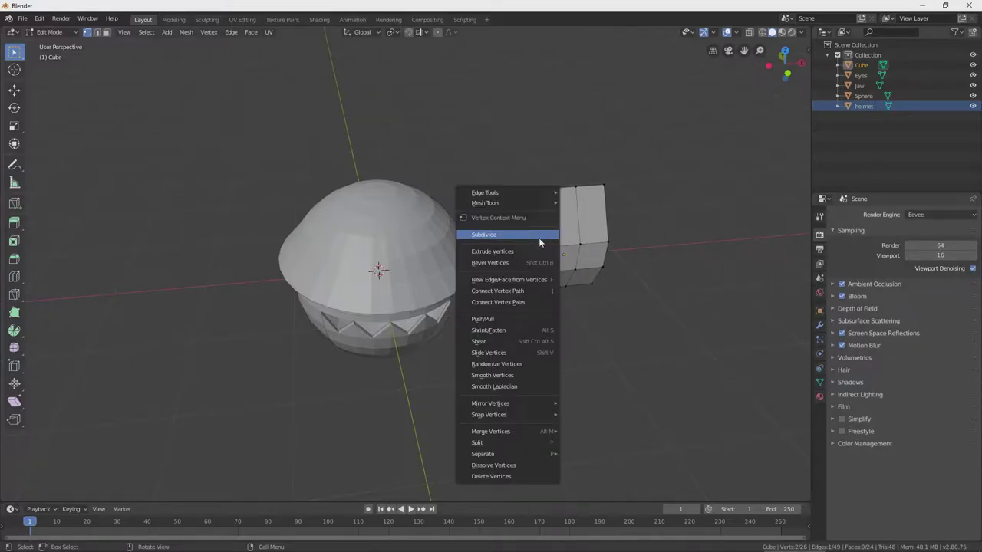
{"action": "left_click", "coordinate": [538, 238]}
Delete the spike's upper face that joins the near corner of the hand's head-facing side.
{"action": "left_click", "coordinate": [491, 239]}
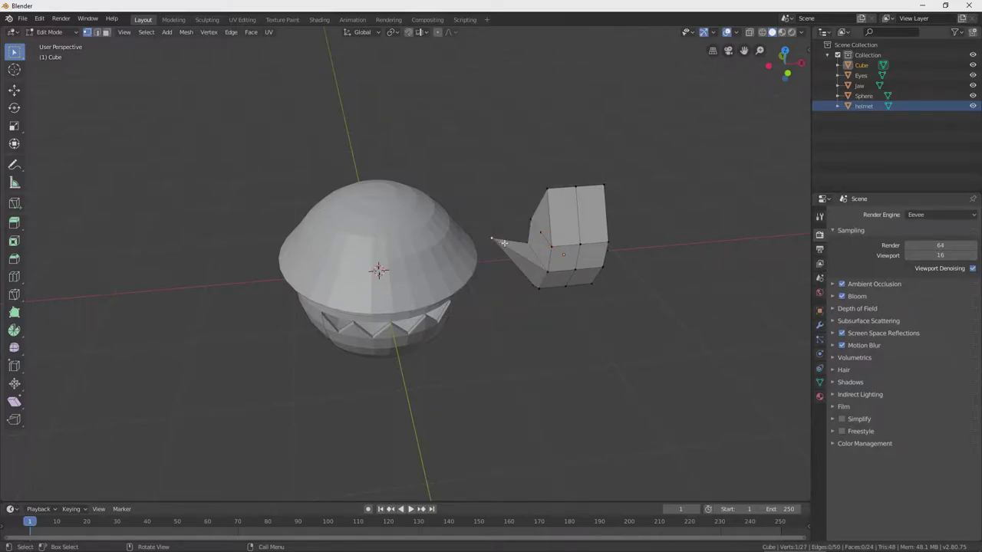
{"action": "left_click", "coordinate": [547, 271], "text": "shift"}
{"action": "left_click", "coordinate": [525, 247], "text": "shift"}
{"action": "key", "text": "x"}
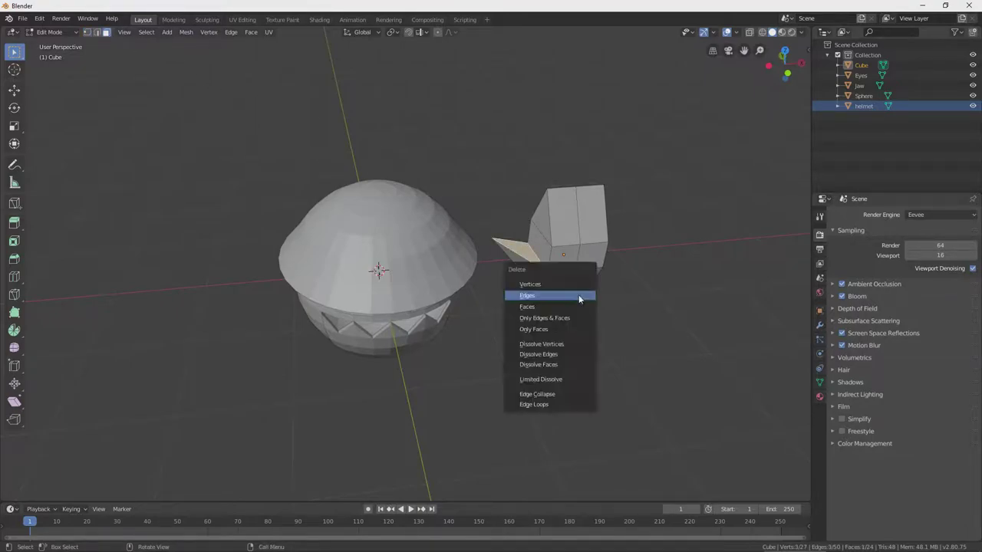
{"action": "left_click", "coordinate": [576, 307]}
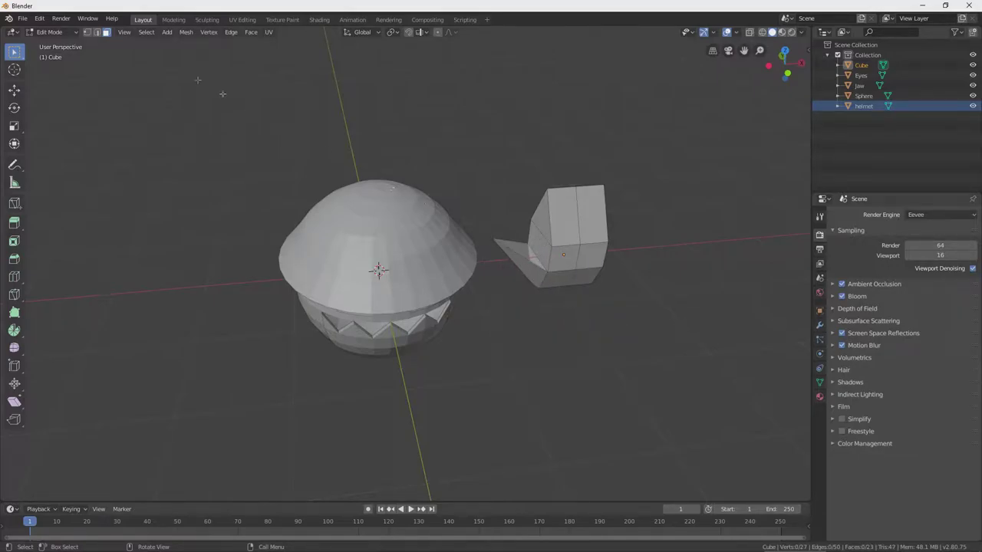
Delete the five-sided face above the spike on the hand's head-facing side.
{"action": "left_click", "coordinate": [87, 32]}
{"action": "left_click", "coordinate": [105, 32]}
{"action": "left_click", "coordinate": [531, 249]}
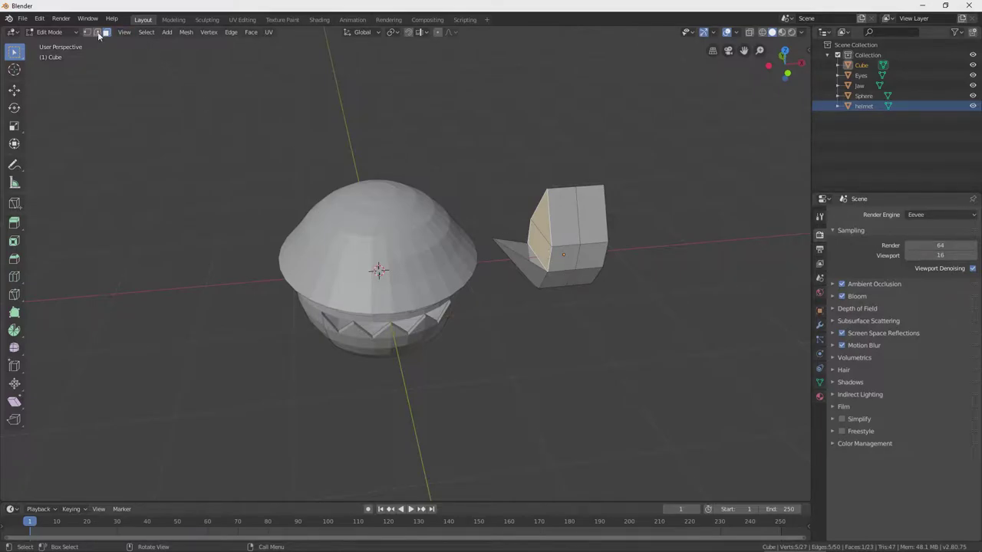
{"action": "key", "text": "x"}
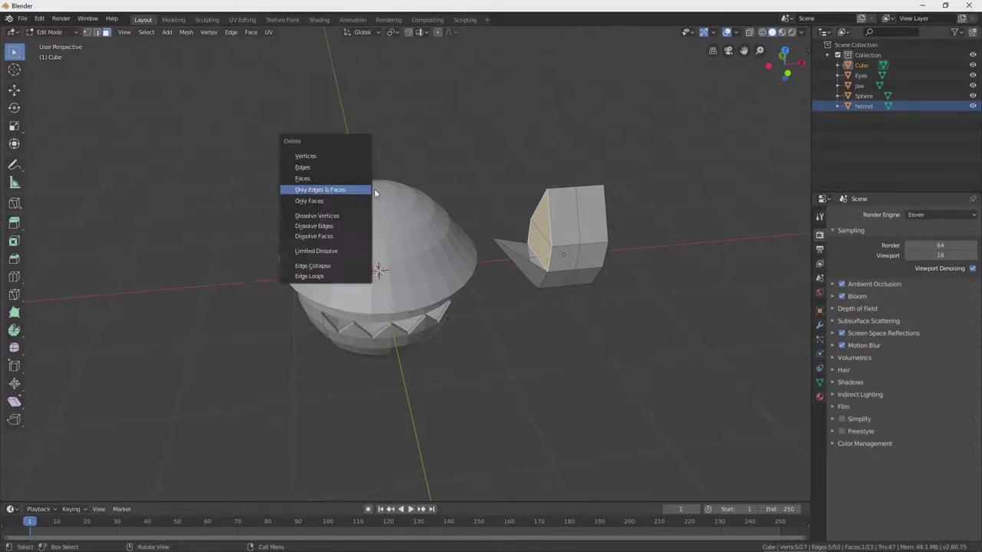
{"action": "left_click", "coordinate": [310, 177]}
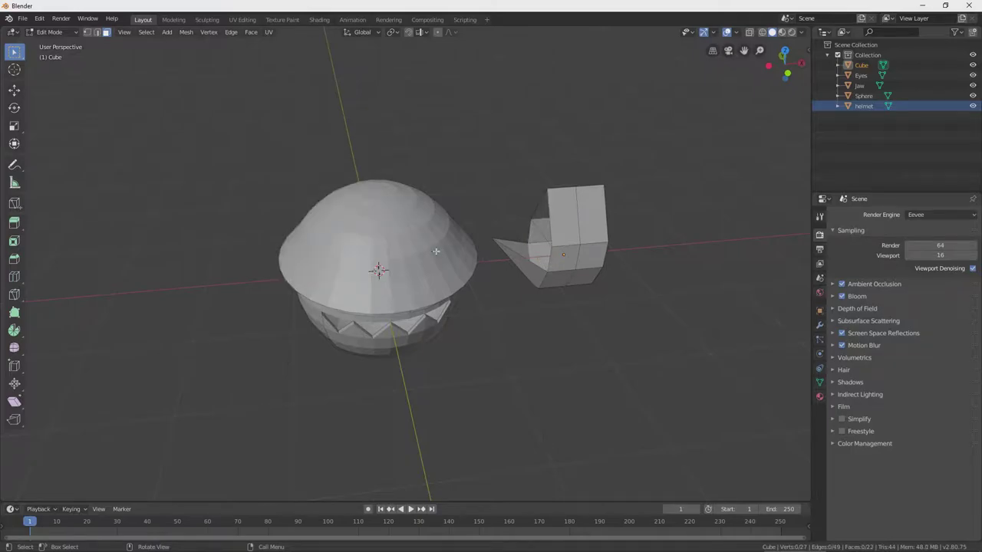
In vertex selection, fill the near half of the spike's top between the tip, the midpoint and the two near corner vertices.
{"action": "left_click", "coordinate": [87, 33]}
{"action": "left_click", "coordinate": [494, 239]}
{"action": "left_click", "coordinate": [540, 231], "text": "shift"}
{"action": "left_click", "coordinate": [546, 271]}
{"action": "left_click", "coordinate": [493, 238], "text": "shift"}
{"action": "left_click", "coordinate": [556, 244], "text": "shift"}
{"action": "key", "text": "alt+a"}
Fill the far half of the spike's top with a face between the midpoint, the two far corner vertices and the tip.
{"action": "middle_click_drag", "start_coordinate": [614, 272], "coordinate": [703, 269]}
{"action": "left_click", "coordinate": [341, 182]}
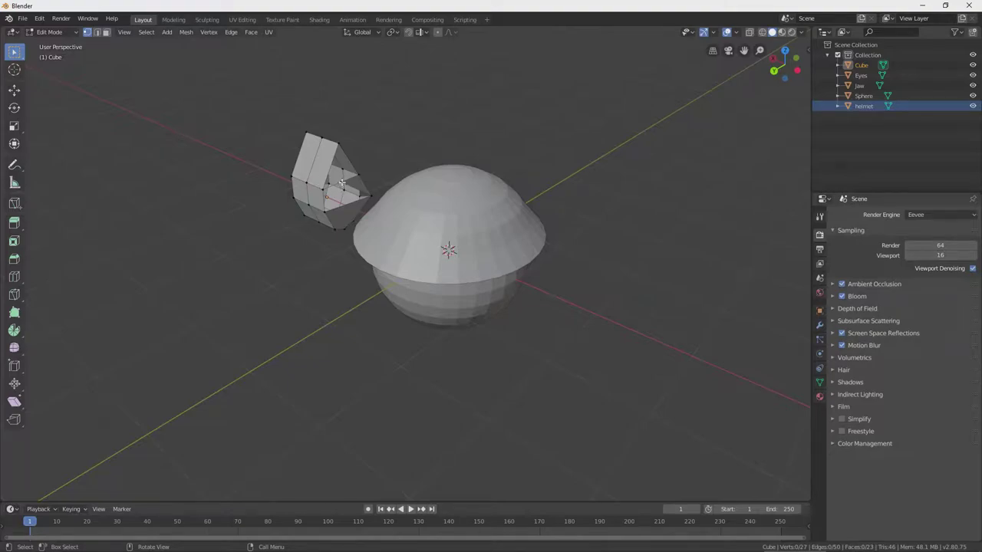
{"action": "left_click", "coordinate": [325, 192], "text": "shift"}
{"action": "left_click", "coordinate": [327, 208], "text": "shift"}
{"action": "left_click", "coordinate": [371, 196], "text": "shift"}
{"action": "key", "text": "f"}
Fill the remaining opening above the spike with a face from the midpoint and corner vertices up to the ridge.
{"action": "middle_click_drag", "start_coordinate": [408, 199], "coordinate": [452, 212]}
{"action": "left_click", "coordinate": [539, 209], "text": "shift"}
{"action": "left_click", "coordinate": [542, 179], "text": "shift"}
{"action": "key", "text": "f"}
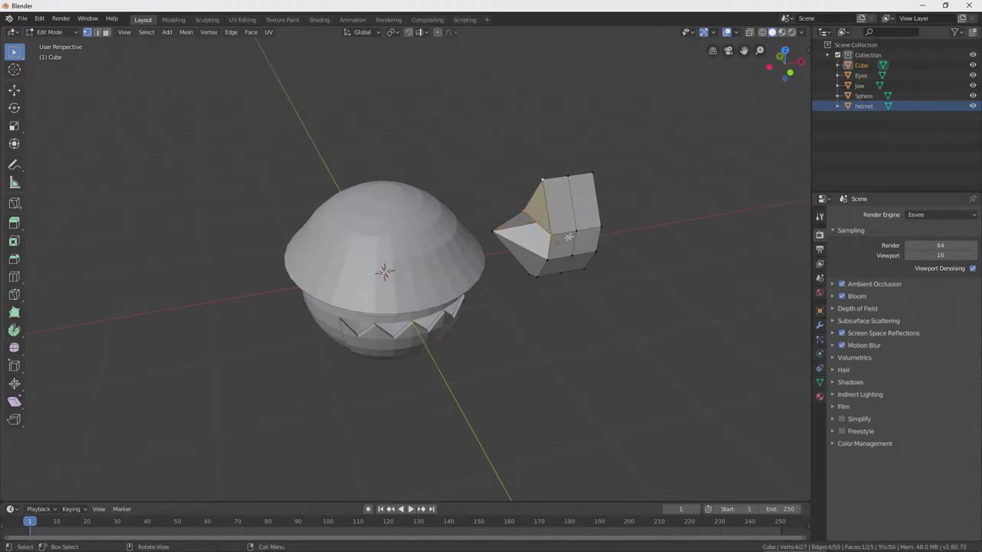
Lower the near corner vertex at the spike's base along Z.
{"action": "middle_click_drag", "start_coordinate": [533, 246], "coordinate": [523, 225]}
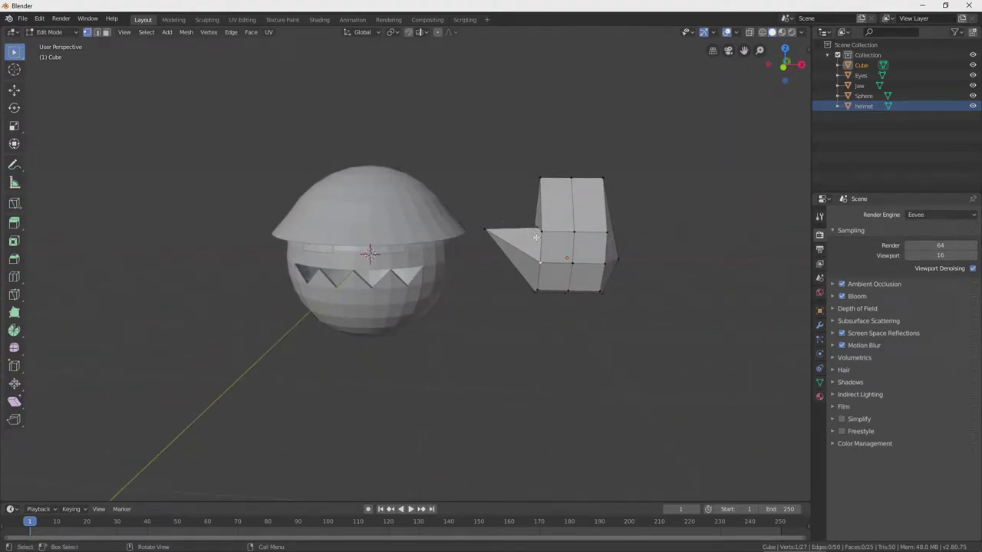
{"action": "key", "text": "g"}
{"action": "key", "text": "z"}
{"action": "left_click", "coordinate": [583, 253]}
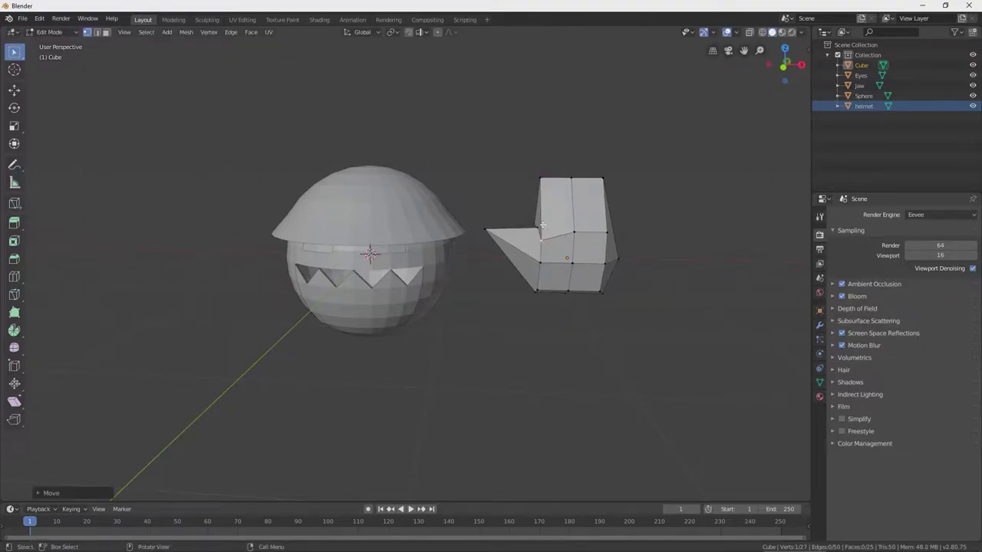
Lower the midpoint vertex at the spike's base along Z to about the height of the near corner vertex.
{"action": "left_click", "coordinate": [558, 223]}
{"action": "key", "text": "g"}
{"action": "key", "text": "z"}
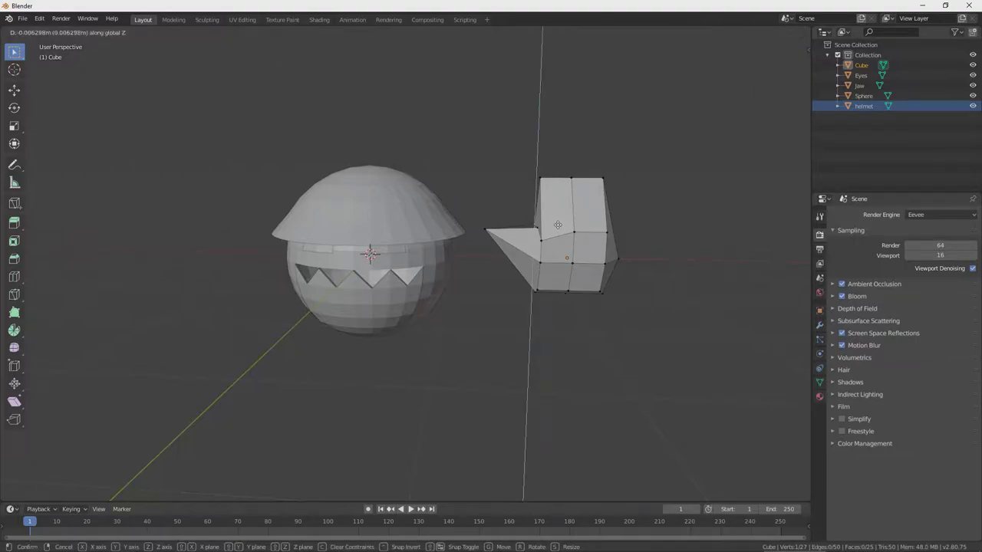
{"action": "left_click", "coordinate": [558, 235]}
{"action": "left_click", "coordinate": [537, 228]}
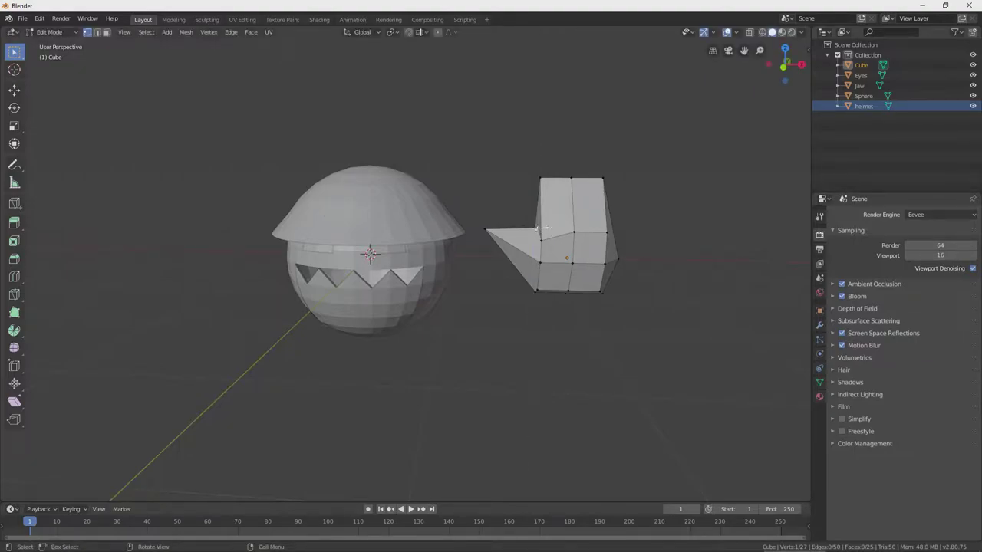
{"action": "key", "text": "g"}
{"action": "key", "text": "z"}
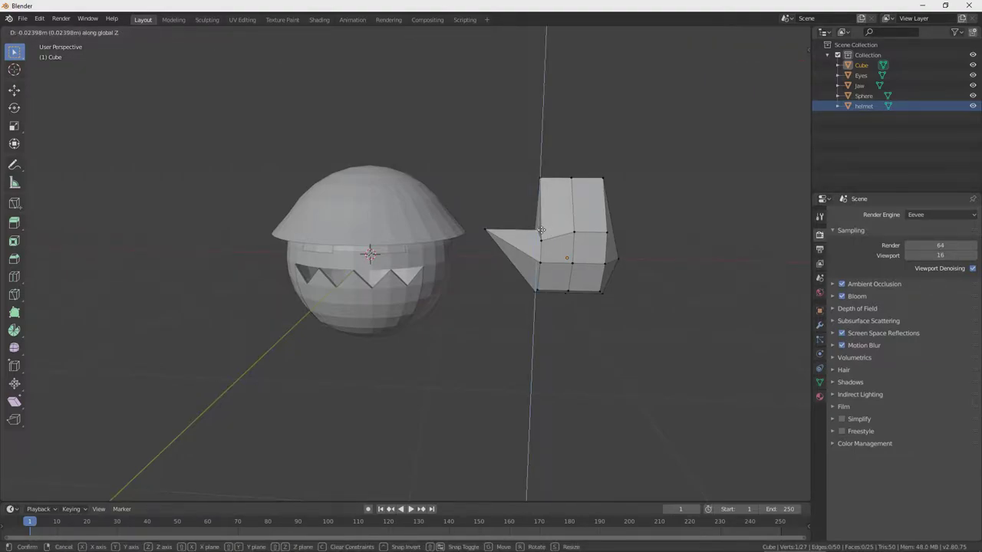
{"action": "left_click", "coordinate": [540, 242]}
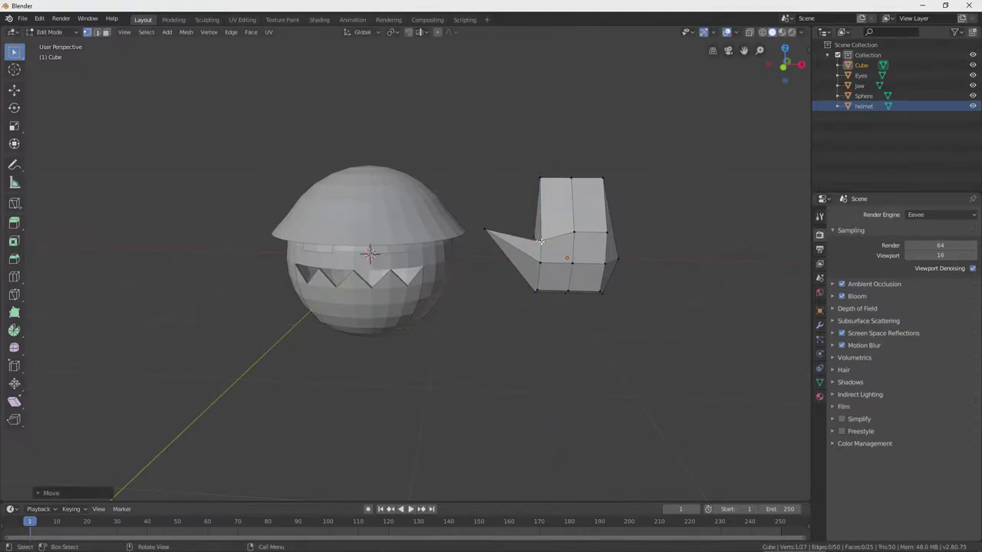
Nudge the midpoint vertex at the spike's base slightly toward the head along X.
{"action": "mouse_move", "coordinate": [579, 230]}
{"action": "middle_mouse_down"}
{"action": "mouse_move", "coordinate": [614, 228]}
{"action": "mouse_move", "coordinate": [586, 232]}
{"action": "middle_mouse_up"}
{"action": "scroll", "coordinate": [594, 229], "scroll_direction": "down", "scroll_amount": 2}
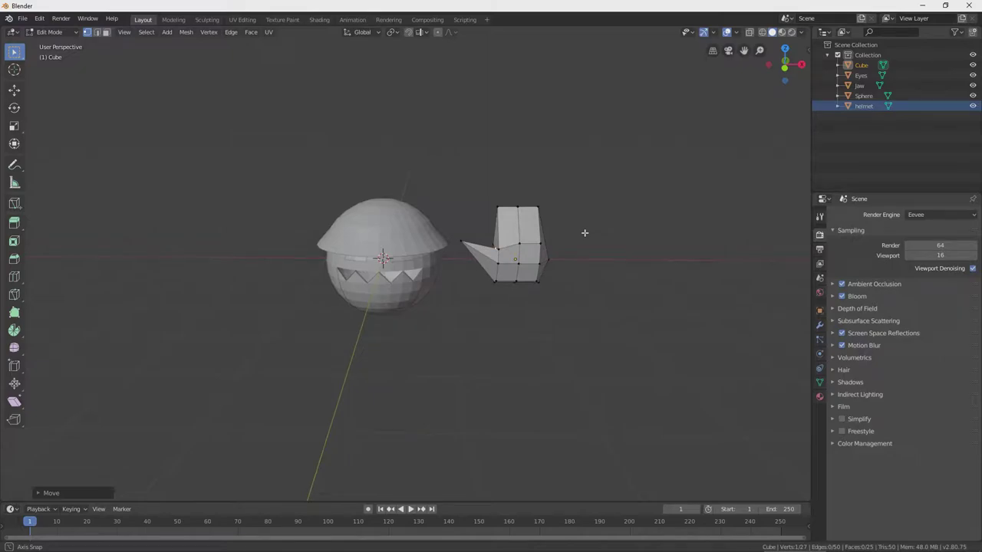
{"action": "key", "text": "g"}
{"action": "key", "text": "x"}
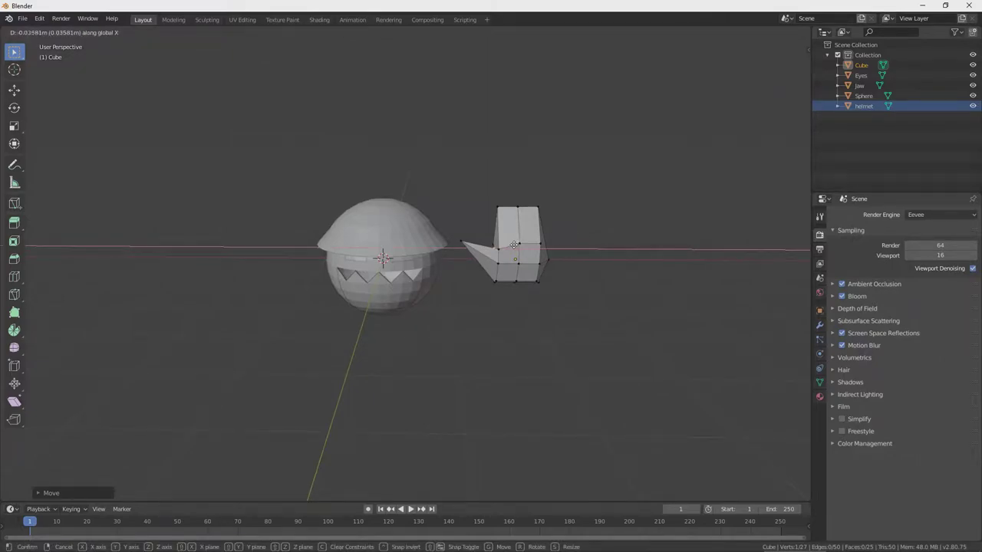
{"action": "left_click", "coordinate": [511, 245]}
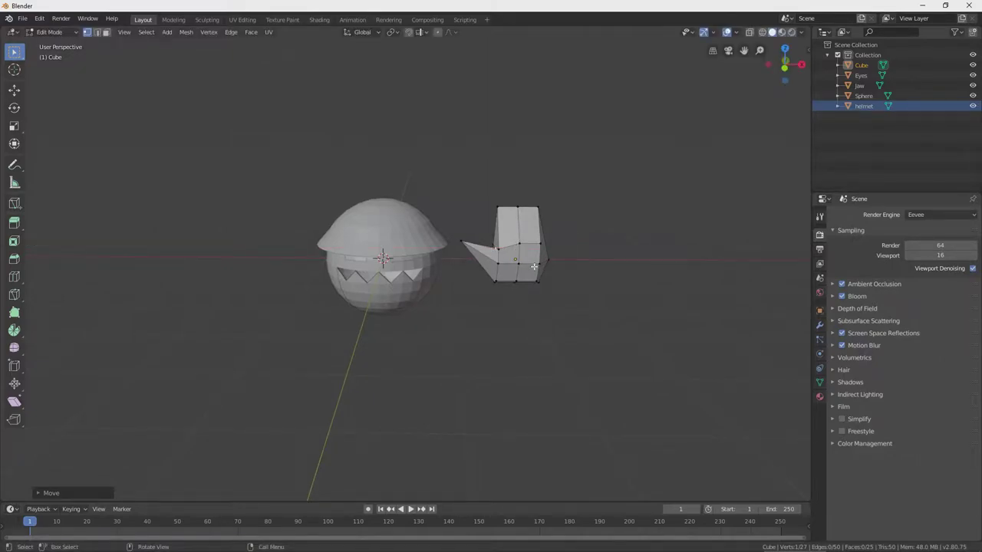
Duplicate the entire hand mesh and, in front view, move the copy to the opposite side of the head.
{"action": "middle_click_drag", "start_coordinate": [485, 225], "coordinate": [471, 201]}
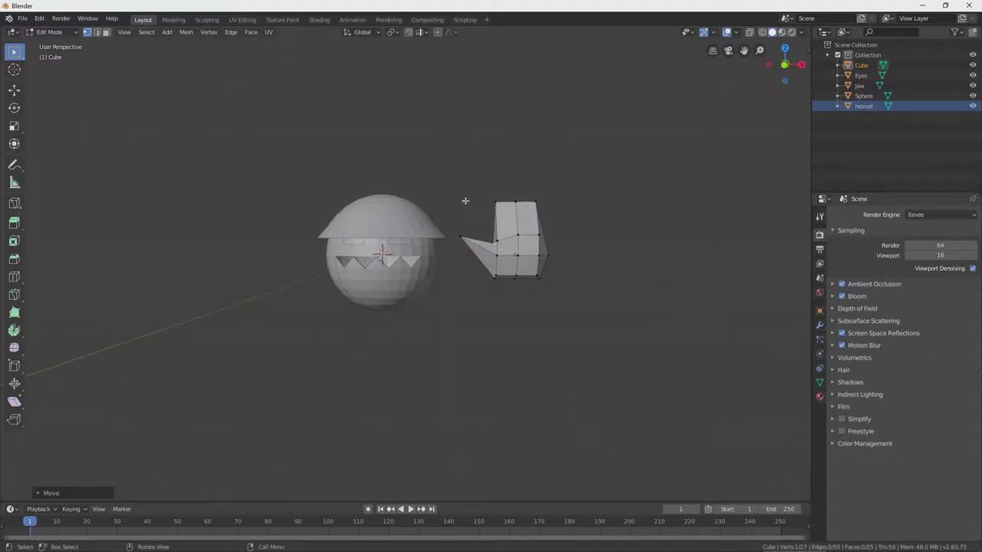
{"action": "left_click_drag", "start_coordinate": [449, 182], "coordinate": [562, 291]}
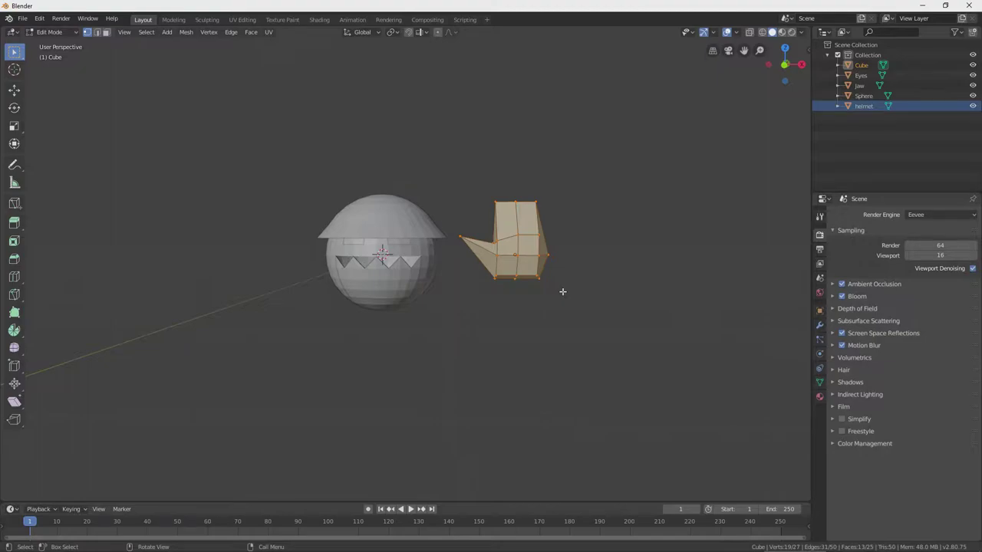
{"action": "key", "text": "alt+a"}
{"action": "key", "text": "a"}
{"action": "key", "text": "shift+d"}
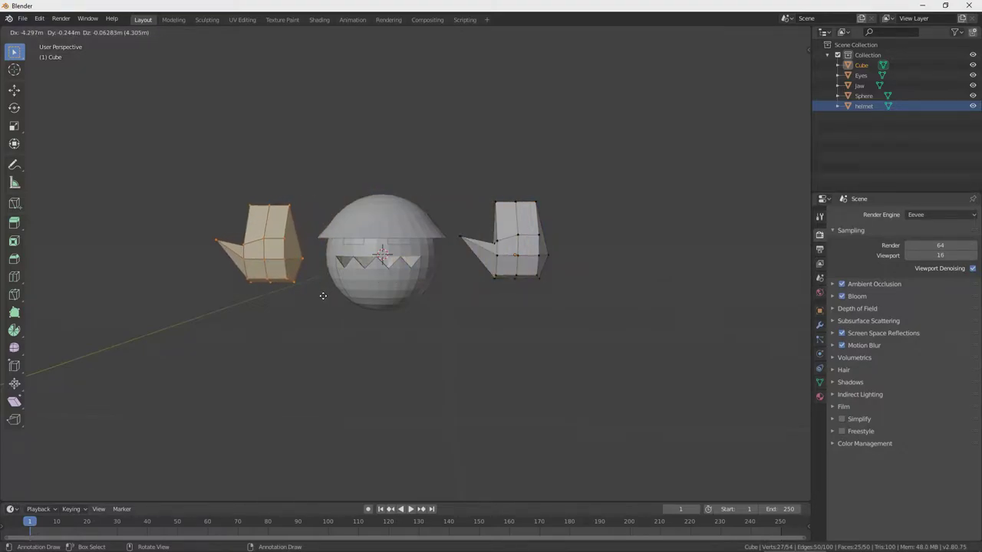
{"action": "key", "text": "Escape"}
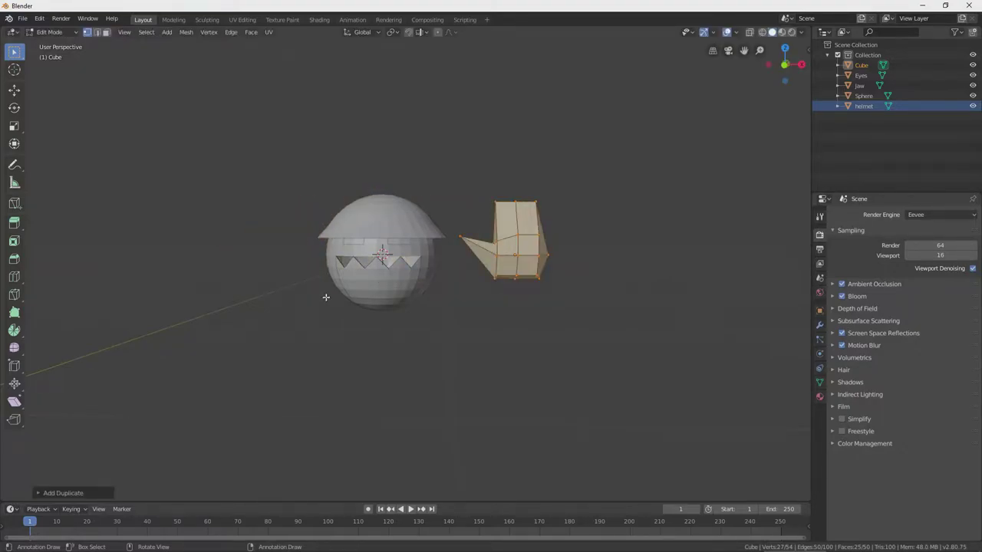
{"action": "key", "text": "KP_1"}
{"action": "key", "text": "g"}
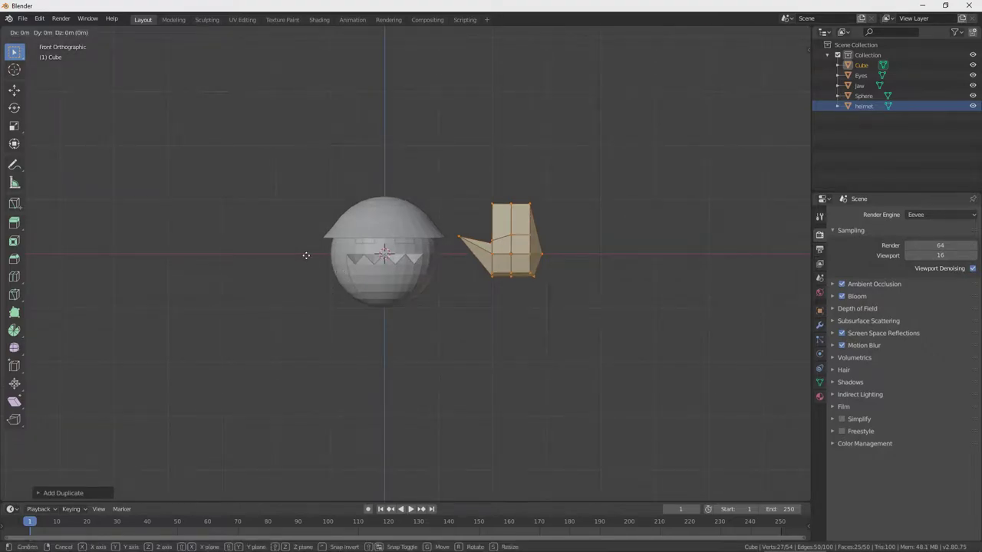
{"action": "left_click", "coordinate": [70, 252]}
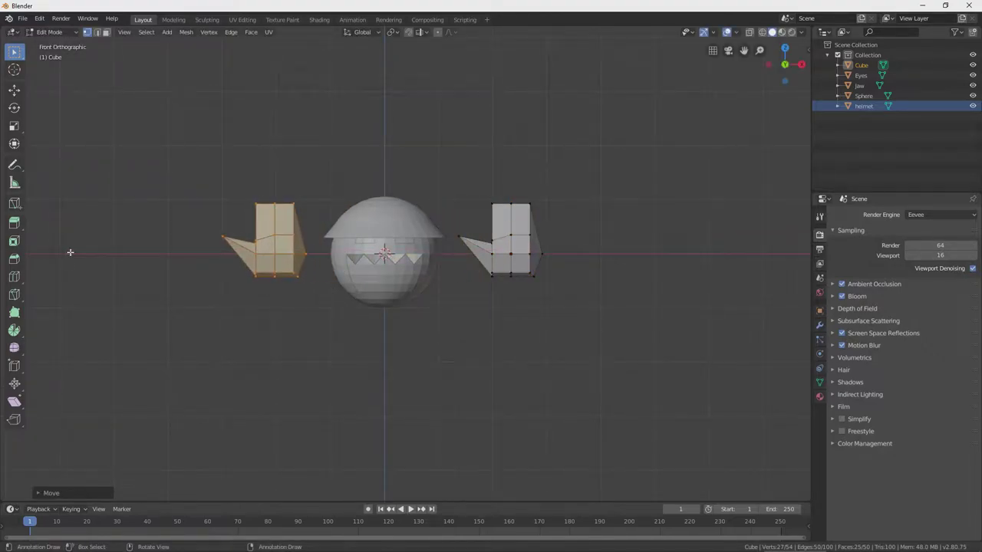
Mirror the copied hand's vertices along X so that its spike points toward the head.
{"action": "right_click", "coordinate": [288, 247]}
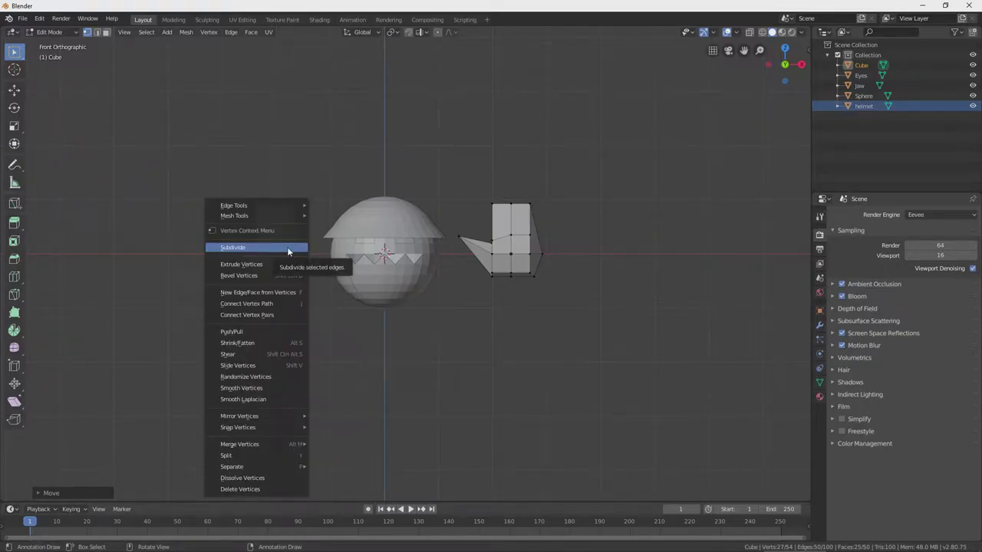
{"action": "mouse_move", "coordinate": [260, 430]}
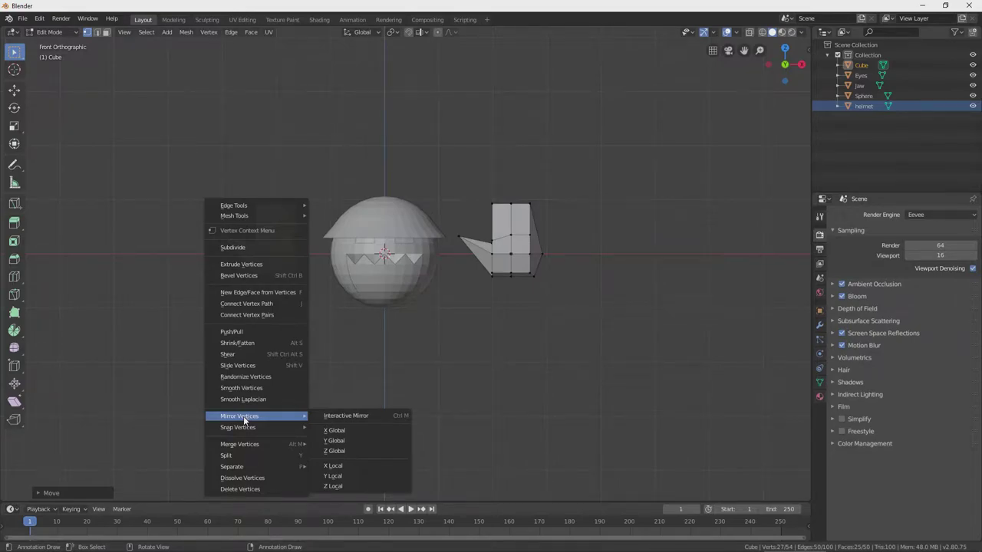
{"action": "right_click", "coordinate": [270, 251]}
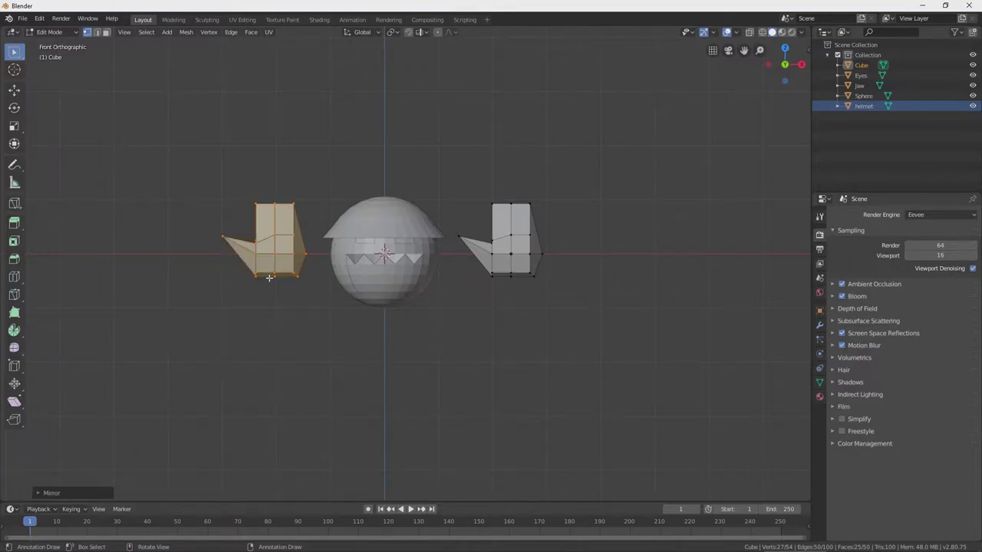
{"action": "right_click", "coordinate": [269, 278]}
{"action": "mouse_move", "coordinate": [274, 269]}
{"action": "left_click", "coordinate": [310, 284]}
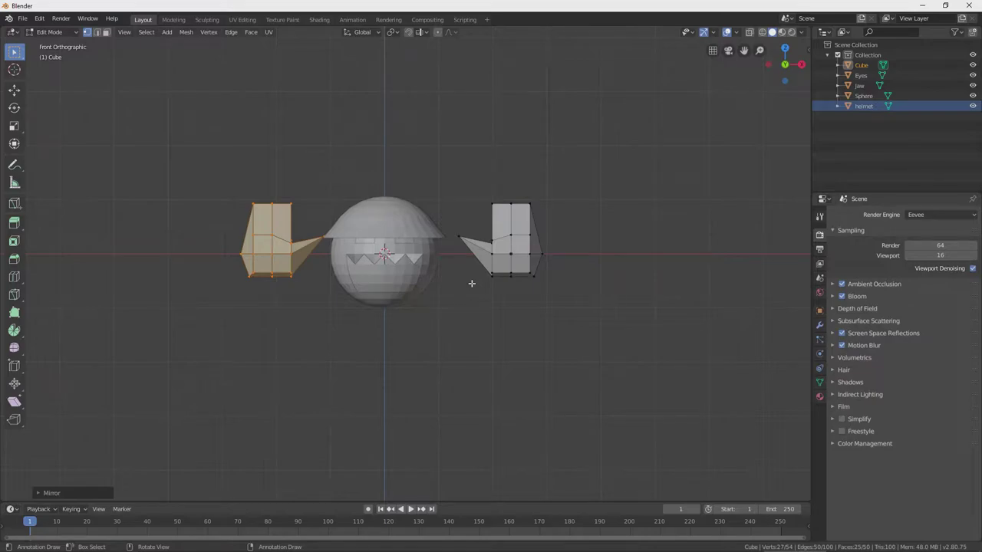
Move the mirrored hand outward along X to clear the helmet and return to Object Mode.
{"action": "key", "text": "g"}
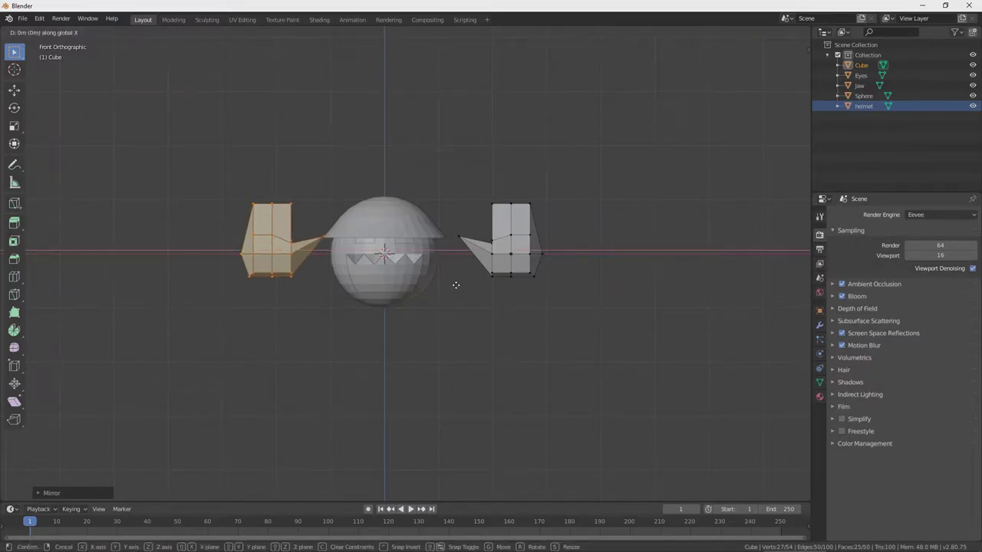
{"action": "left_click", "coordinate": [437, 290]}
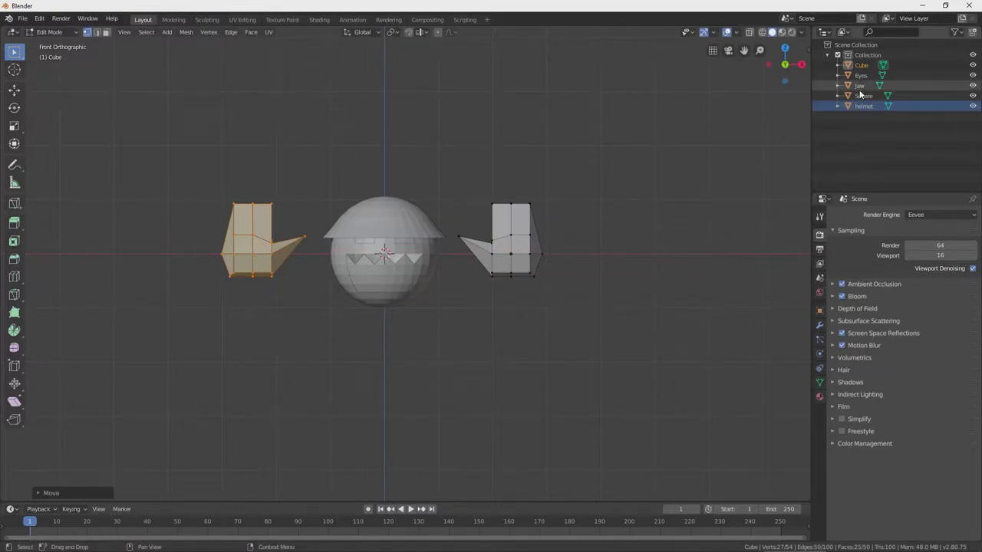
{"action": "left_click", "coordinate": [52, 32]}
{"action": "left_click", "coordinate": [53, 44]}
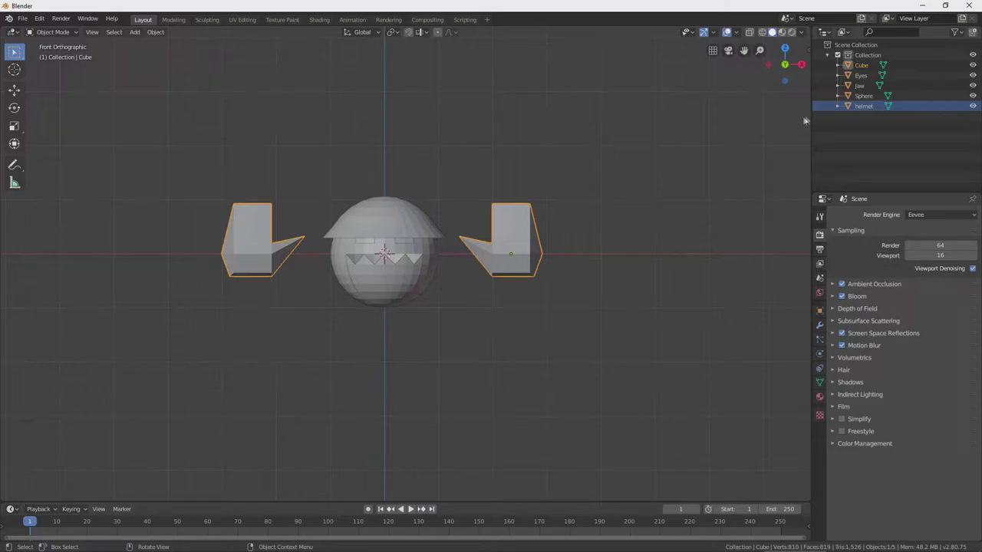
Try lowering the jaw along Z to open the mouth.
{"action": "left_click", "coordinate": [859, 85]}
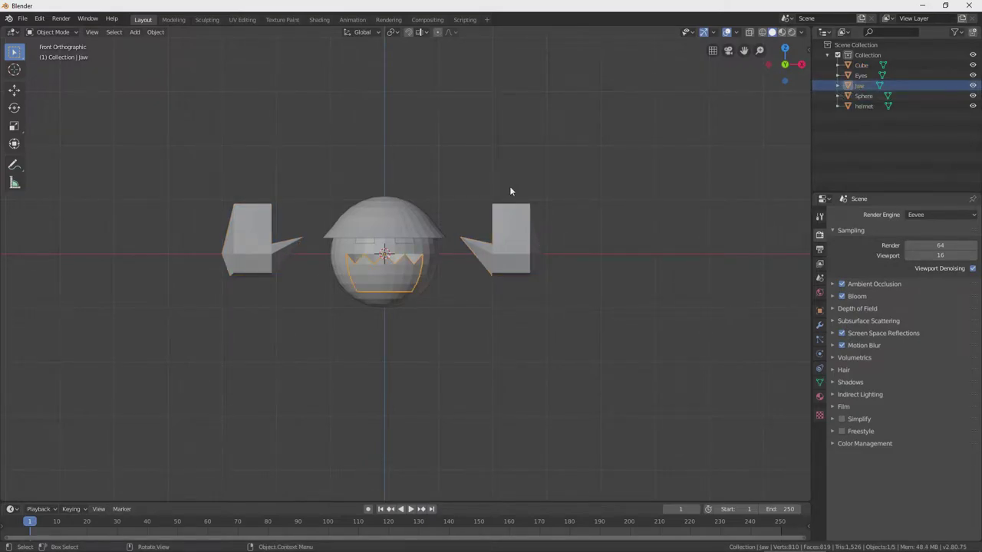
{"action": "key", "text": "g"}
{"action": "key", "text": "z"}
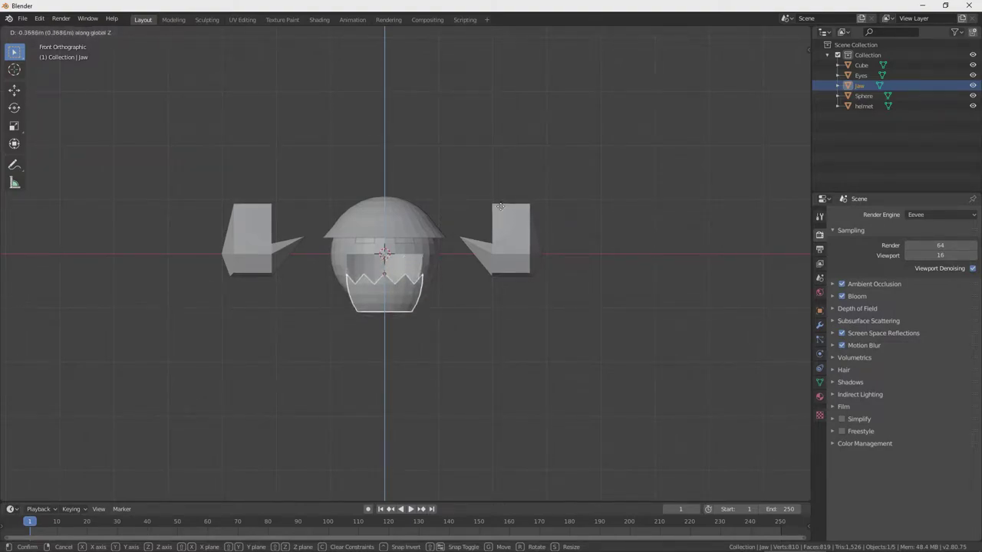
{"action": "left_click", "coordinate": [504, 192]}
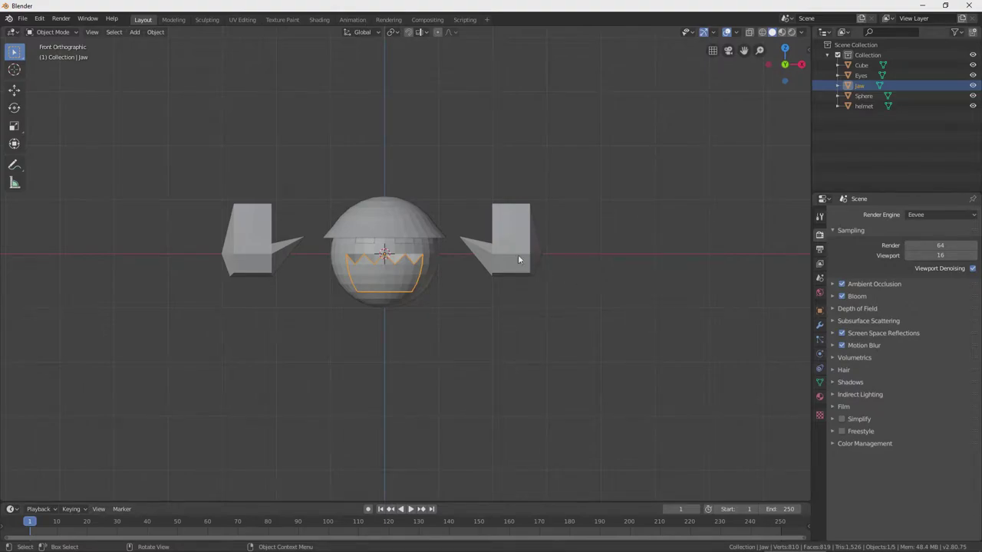
Give the head sphere a new material and darken its base colour to a grey with value 0.240.
{"action": "scroll", "coordinate": [378, 261], "scroll_direction": "up", "scroll_amount": 3}
{"action": "scroll", "coordinate": [378, 260], "scroll_direction": "down", "scroll_amount": 2}
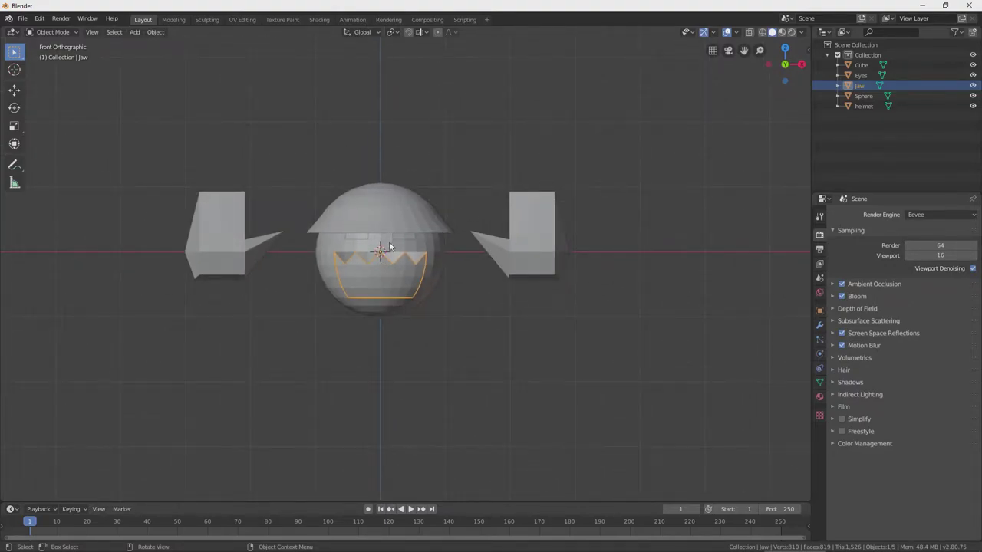
{"action": "left_click", "coordinate": [861, 96]}
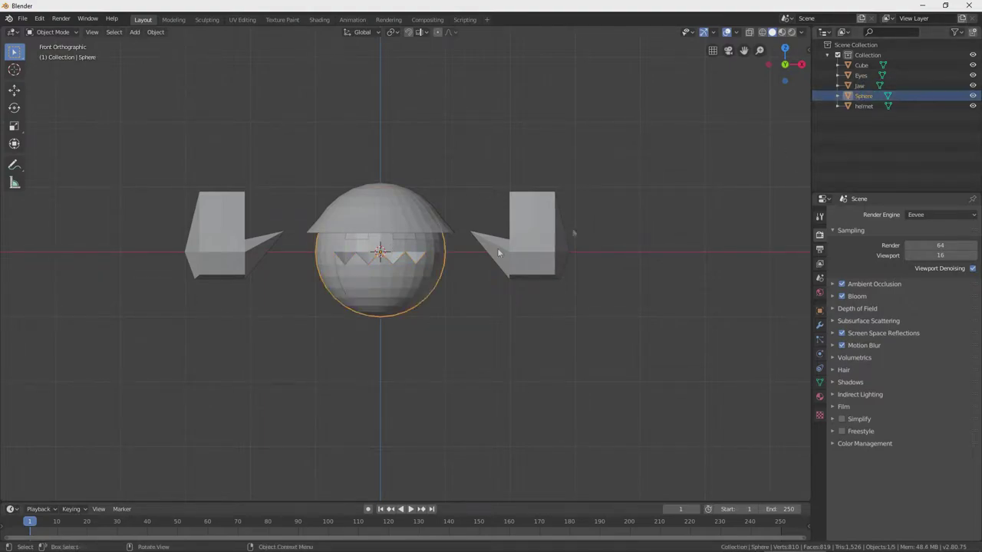
{"action": "mouse_move", "coordinate": [430, 248]}
{"action": "middle_mouse_down"}
{"action": "mouse_move", "coordinate": [441, 251]}
{"action": "mouse_move", "coordinate": [432, 259]}
{"action": "middle_mouse_up"}
{"action": "scroll", "coordinate": [427, 246], "scroll_direction": "up", "scroll_amount": 3}
{"action": "scroll", "coordinate": [432, 258], "scroll_direction": "down", "scroll_amount": 1}
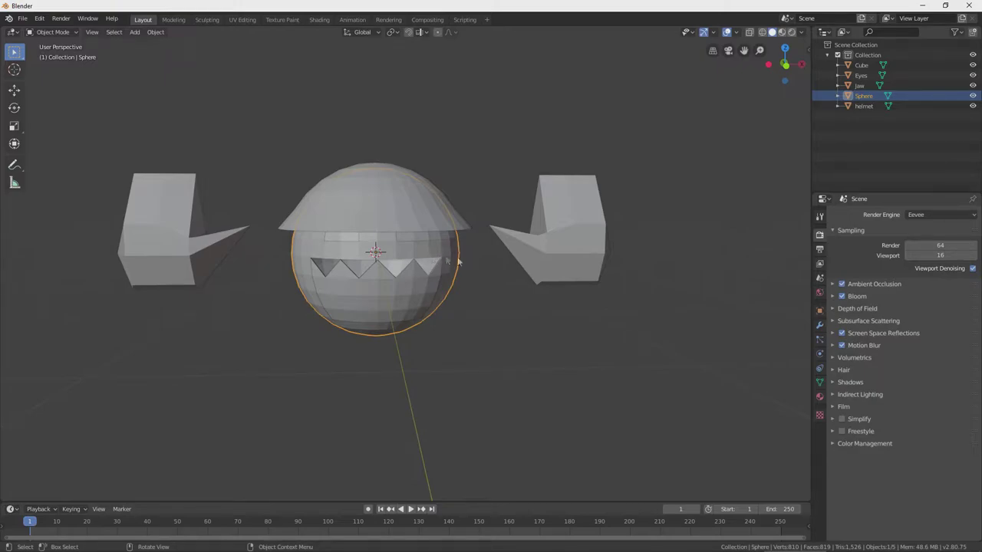
{"action": "left_click", "coordinate": [819, 399]}
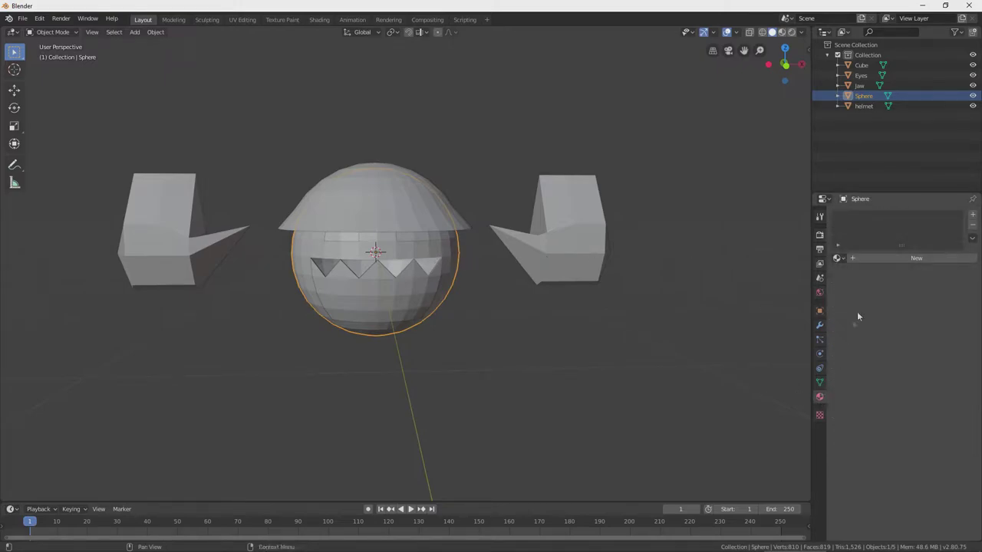
{"action": "left_click", "coordinate": [879, 258]}
{"action": "left_click", "coordinate": [935, 363]}
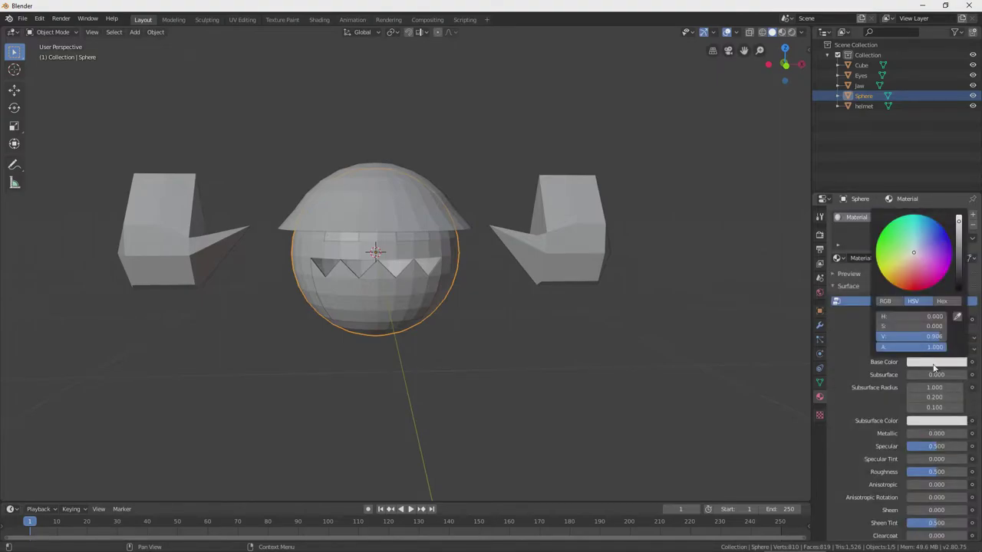
{"action": "left_click_drag", "start_coordinate": [912, 336], "coordinate": [882, 335]}
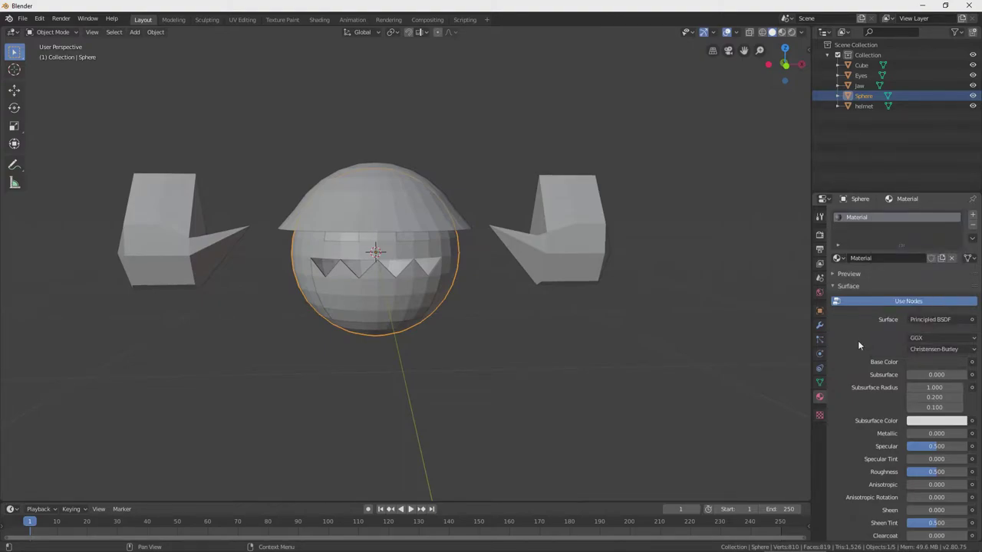
{"action": "scroll", "coordinate": [872, 377], "scroll_direction": "down", "scroll_amount": 2}
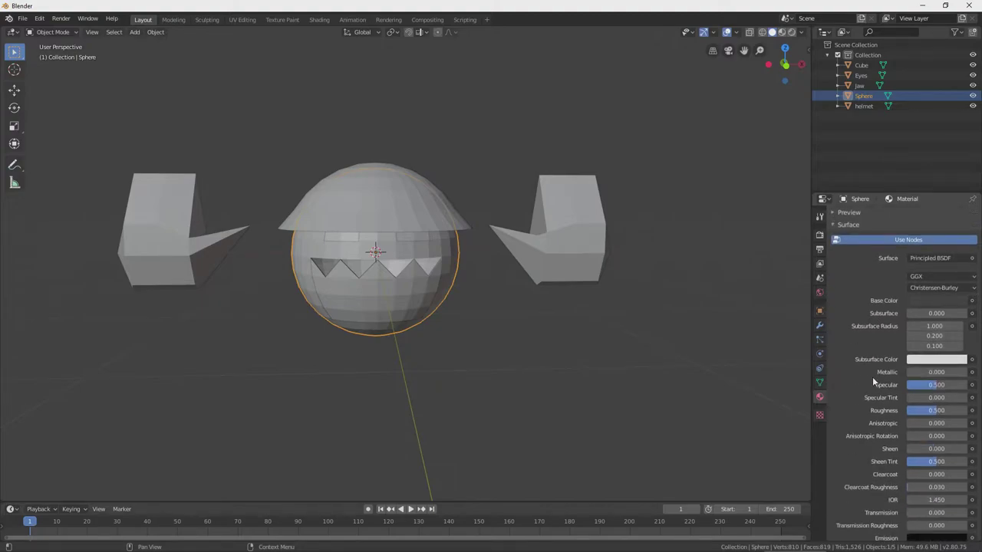
{"action": "scroll", "coordinate": [872, 376], "scroll_direction": "up", "scroll_amount": 2}
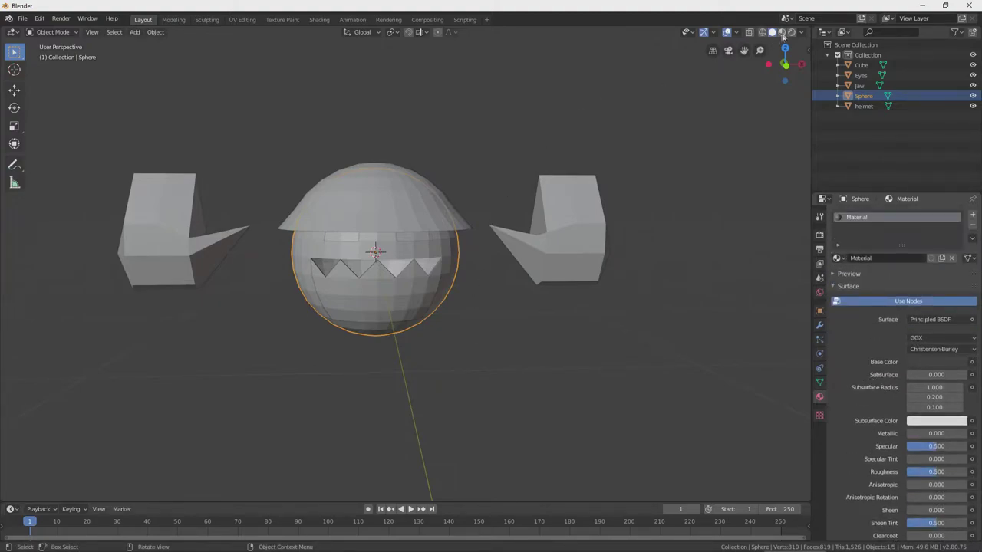
Show the viewport in material preview shading and fine-tune the brightness of the head's dark grey base colour.
{"action": "left_click", "coordinate": [781, 32]}
{"action": "mouse_move", "coordinate": [580, 291]}
{"action": "middle_mouse_down"}
{"action": "mouse_move", "coordinate": [595, 287]}
{"action": "mouse_move", "coordinate": [585, 297]}
{"action": "middle_mouse_up"}
{"action": "left_click", "coordinate": [920, 360]}
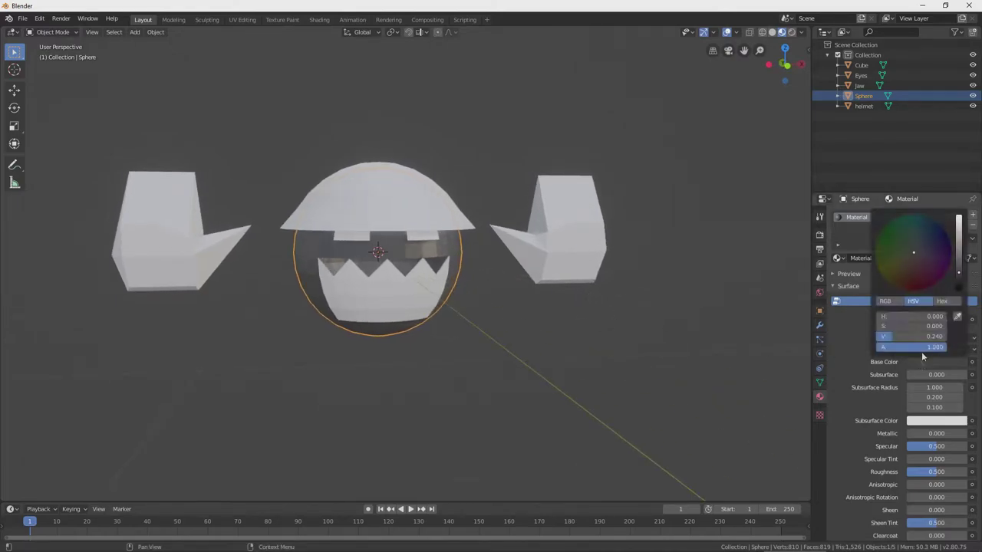
{"action": "left_click_drag", "start_coordinate": [959, 275], "coordinate": [959, 274]}
{"action": "scroll", "coordinate": [855, 379], "scroll_direction": "down", "scroll_amount": 1}
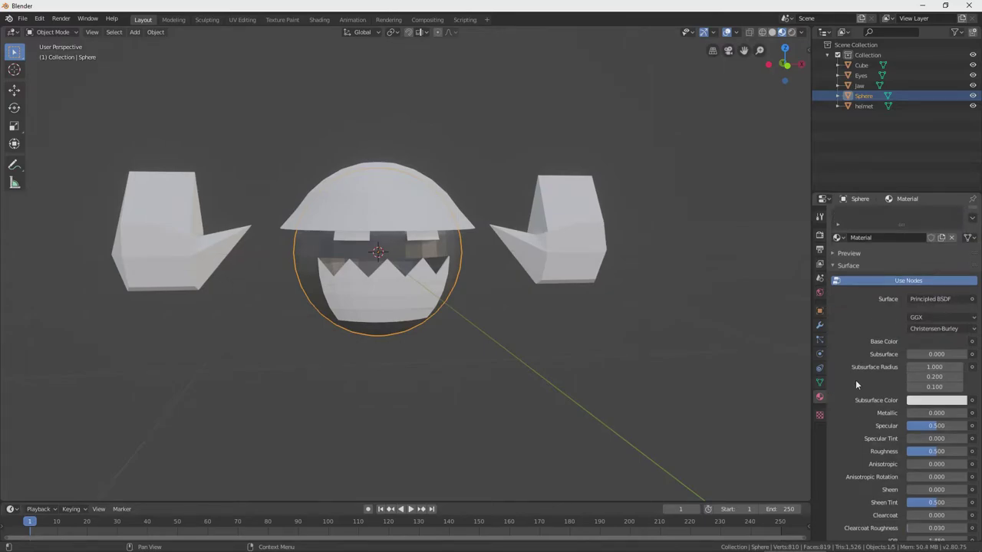
Set the head material's Metallic to 1.000 and reopen its base colour settings.
{"action": "left_click_drag", "start_coordinate": [936, 413], "coordinate": [968, 413]}
{"action": "middle_click_drag", "start_coordinate": [640, 353], "coordinate": [520, 371]}
{"action": "scroll", "coordinate": [520, 371], "scroll_direction": "down", "scroll_amount": 2}
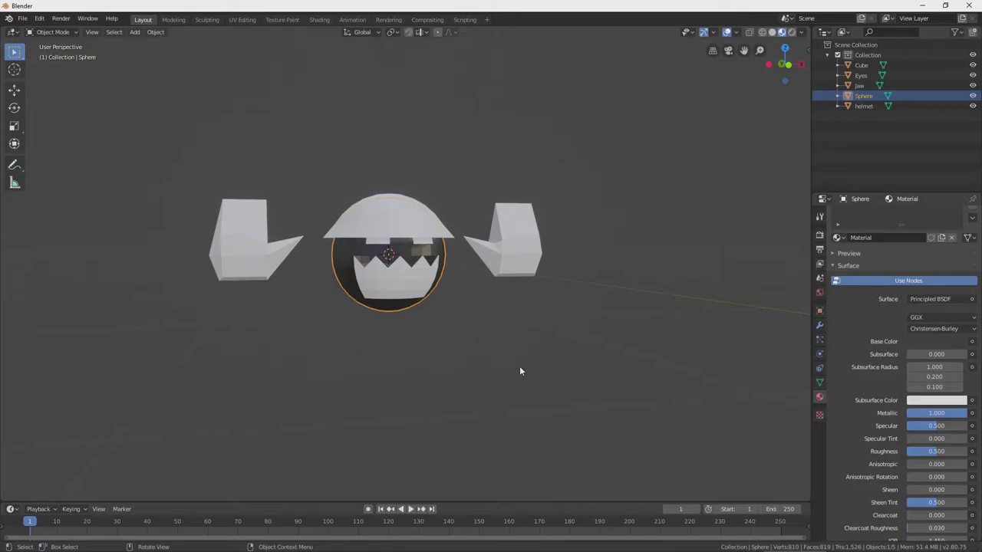
{"action": "left_click", "coordinate": [929, 341]}
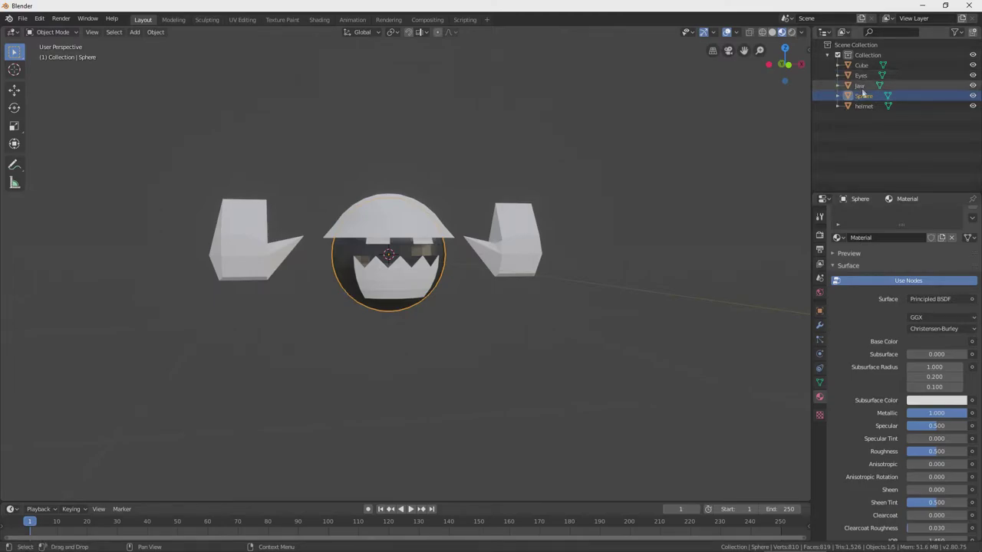
Give the hands a new material with a base colour value of 0.220 and Metallic at 1.000.
{"action": "left_click", "coordinate": [861, 65]}
{"action": "left_click", "coordinate": [905, 258]}
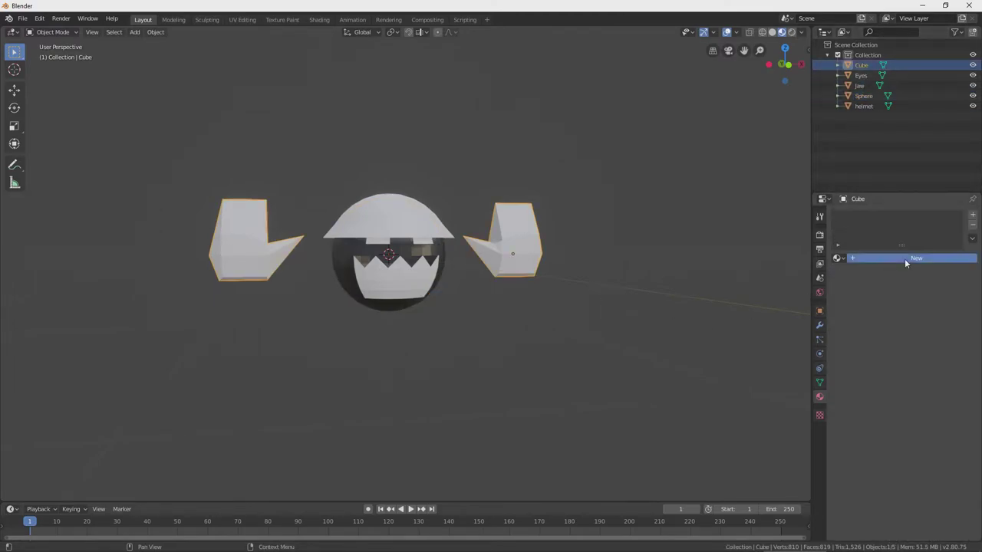
{"action": "left_click", "coordinate": [919, 363]}
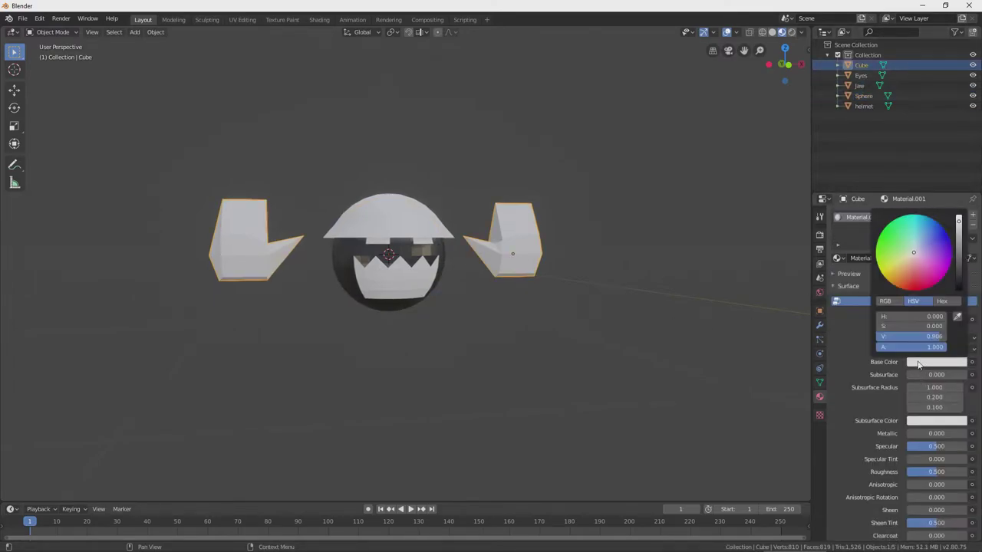
{"action": "left_click", "coordinate": [936, 337]}
{"action": "type", "text": ".220"}
{"action": "key", "text": "Return"}
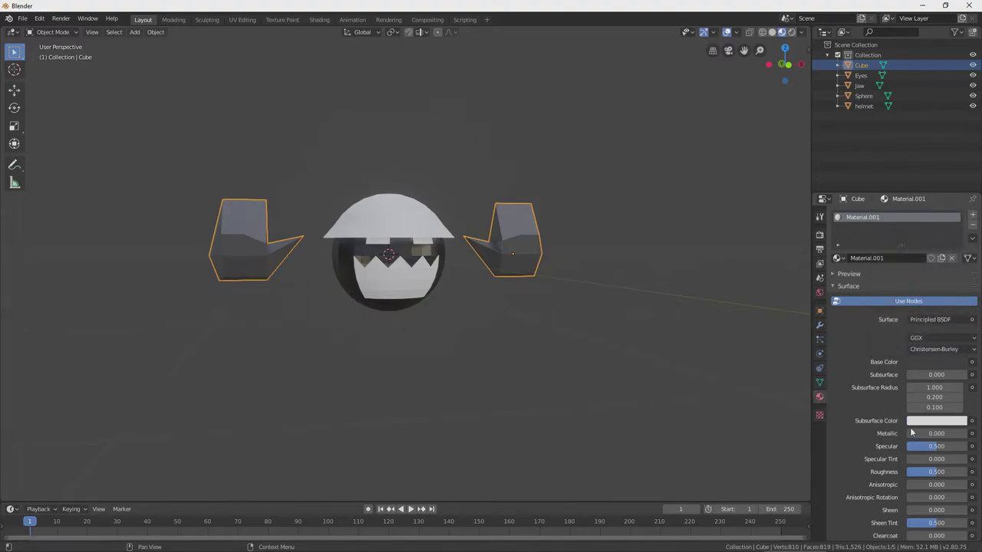
{"action": "left_click_drag", "start_coordinate": [908, 435], "coordinate": [966, 435]}
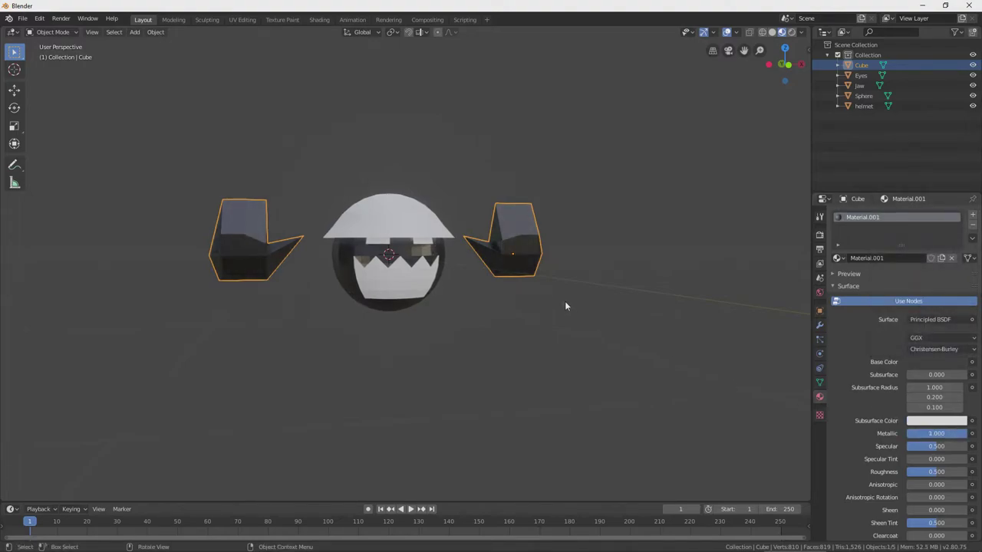
{"action": "mouse_move", "coordinate": [550, 296]}
{"action": "middle_mouse_down"}
{"action": "mouse_move", "coordinate": [532, 304]}
{"action": "mouse_move", "coordinate": [547, 302]}
{"action": "middle_mouse_up"}
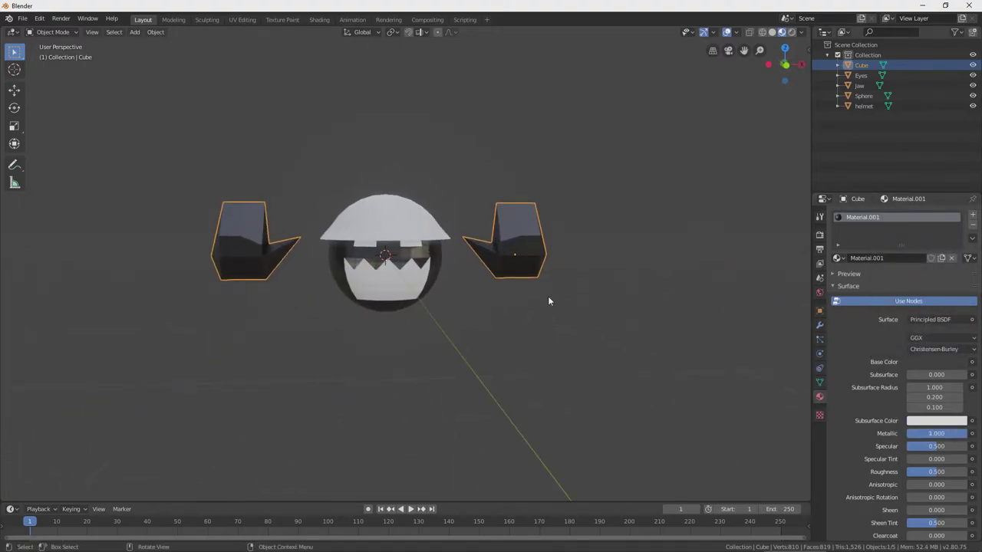
Give the jaw a new material and darken its base colour to a grey with value 0.353.
{"action": "left_click", "coordinate": [404, 286]}
{"action": "left_click", "coordinate": [868, 258]}
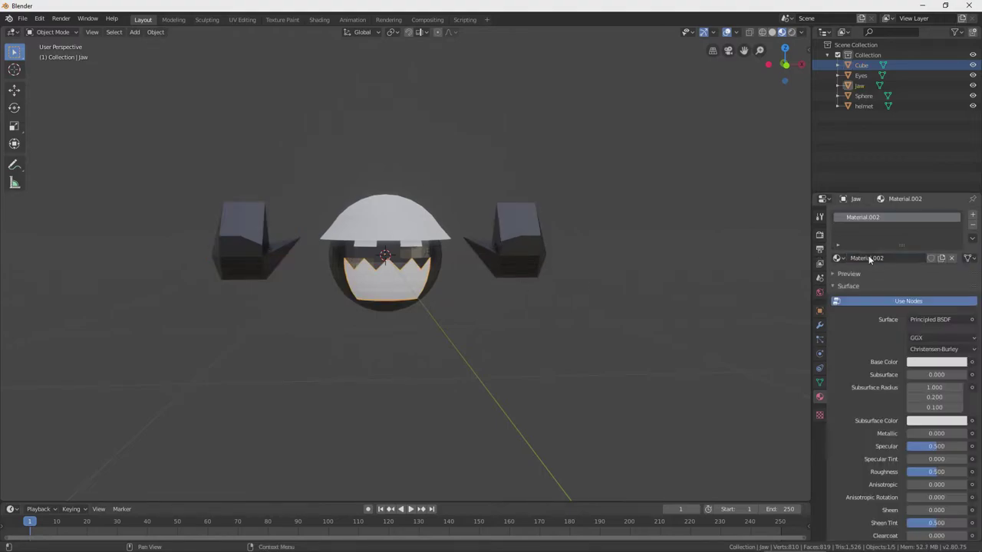
{"action": "left_click", "coordinate": [910, 362]}
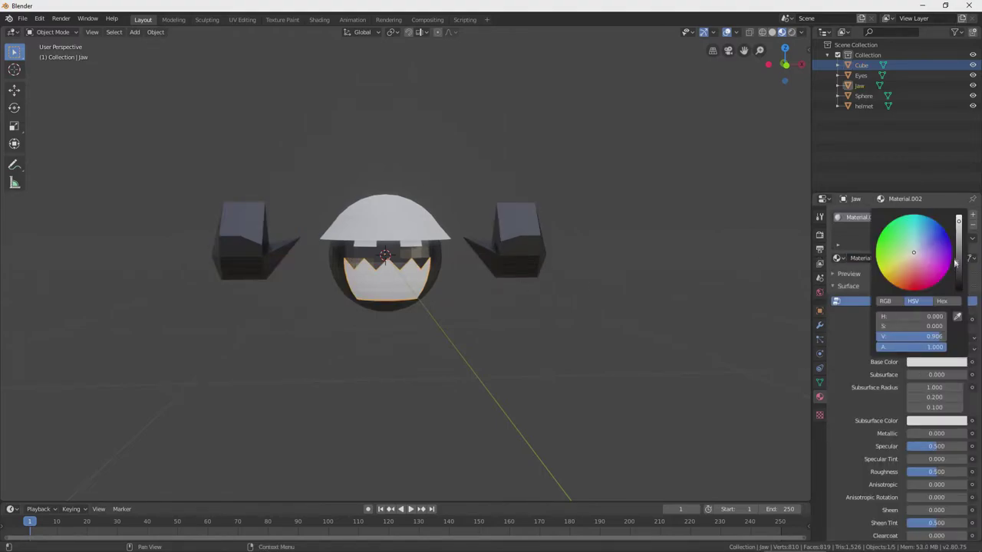
{"action": "left_click", "coordinate": [959, 224]}
{"action": "left_click_drag", "start_coordinate": [958, 226], "coordinate": [959, 261]}
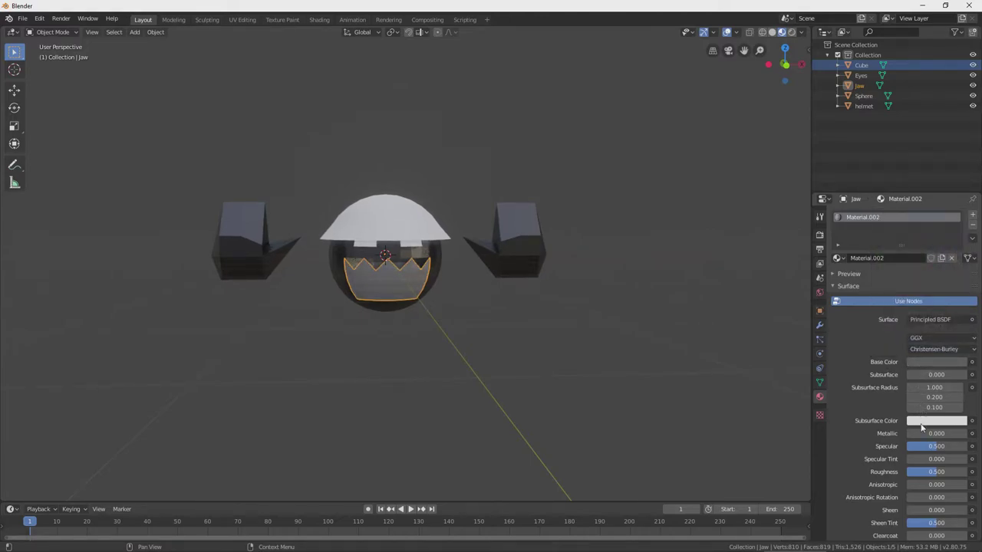
Set the jaw material's Metallic and Roughness both to 1.000.
{"action": "scroll", "coordinate": [876, 424], "scroll_direction": "down", "scroll_amount": 3}
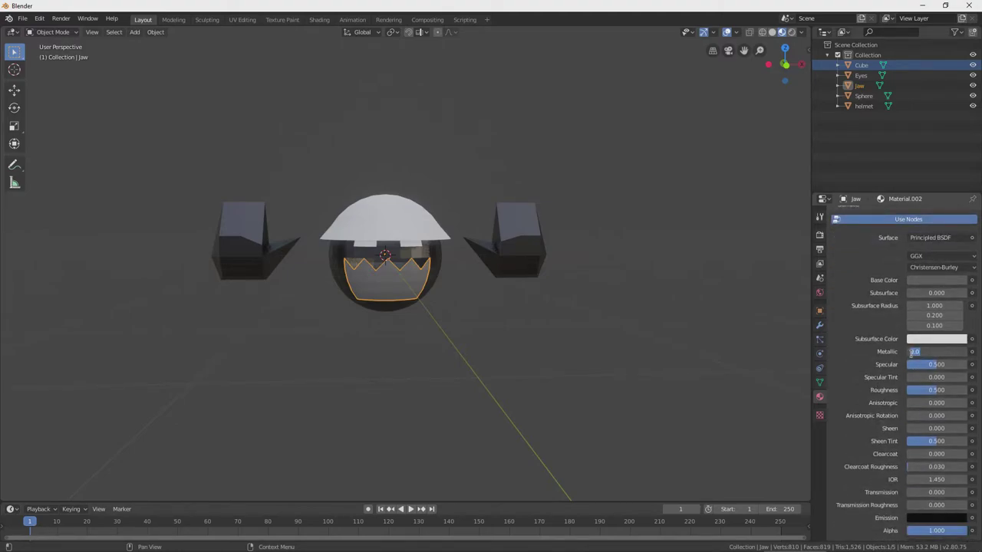
{"action": "left_click_drag", "start_coordinate": [913, 353], "coordinate": [968, 355]}
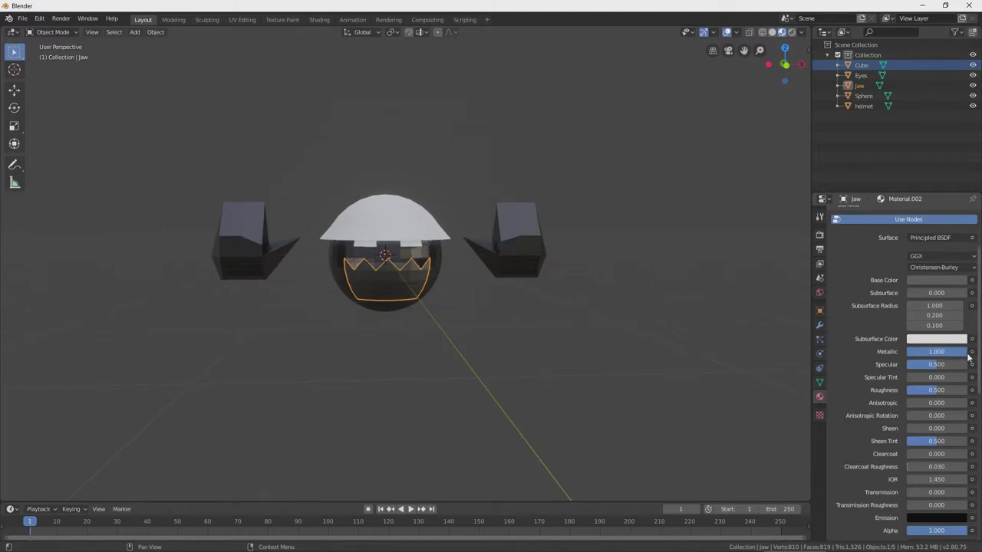
{"action": "left_click_drag", "start_coordinate": [934, 392], "coordinate": [968, 391]}
{"action": "middle_click_drag", "start_coordinate": [522, 329], "coordinate": [497, 311]}
{"action": "scroll", "coordinate": [517, 311], "scroll_direction": "up", "scroll_amount": 4}
Lighten the jaw's grey base colour to value 0.433 so it stands out from the head.
{"action": "left_click", "coordinate": [919, 282]}
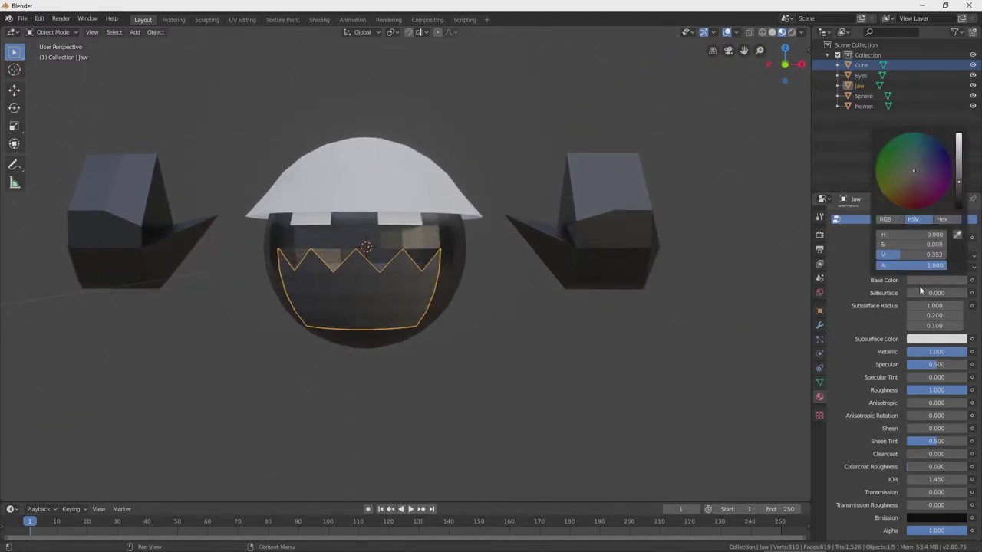
{"action": "left_click_drag", "start_coordinate": [958, 182], "coordinate": [958, 177]}
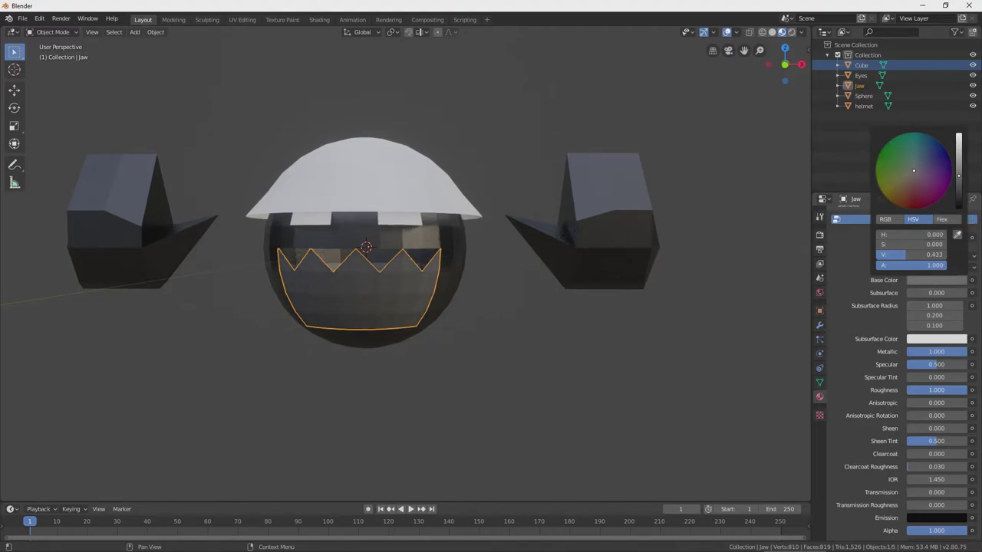
{"action": "mouse_move", "coordinate": [430, 343]}
{"action": "middle_mouse_down"}
{"action": "mouse_move", "coordinate": [507, 336]}
{"action": "mouse_move", "coordinate": [428, 353]}
{"action": "middle_mouse_up"}
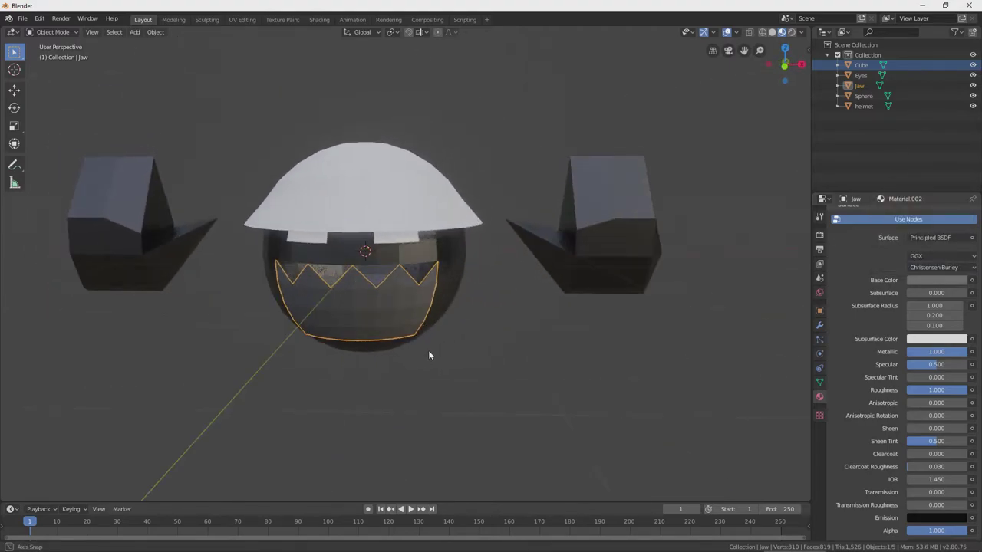
Give the helmet a new material with a saturated green base colour, about hue 0.348 and saturation 0.995.
{"action": "left_click", "coordinate": [381, 201]}
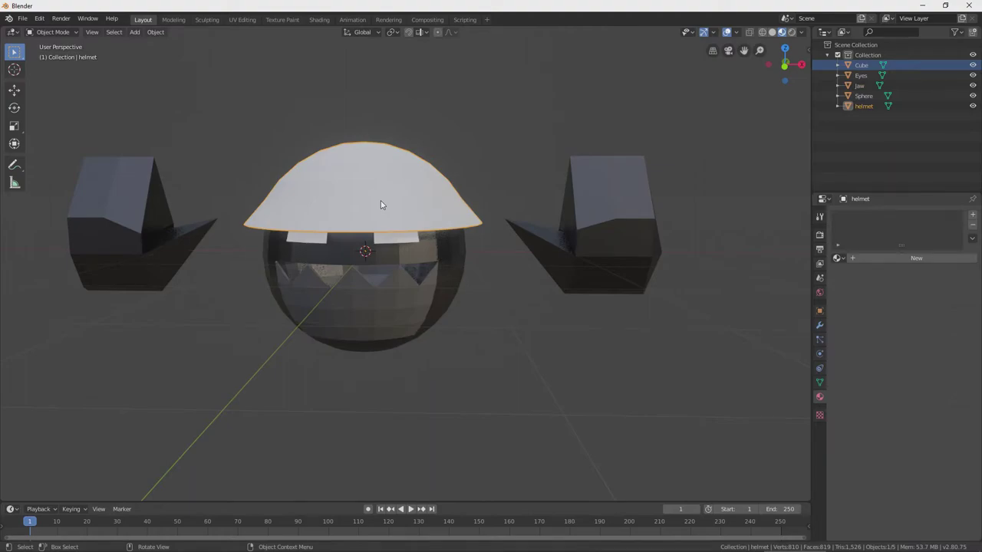
{"action": "left_click", "coordinate": [905, 259]}
{"action": "left_click", "coordinate": [922, 364]}
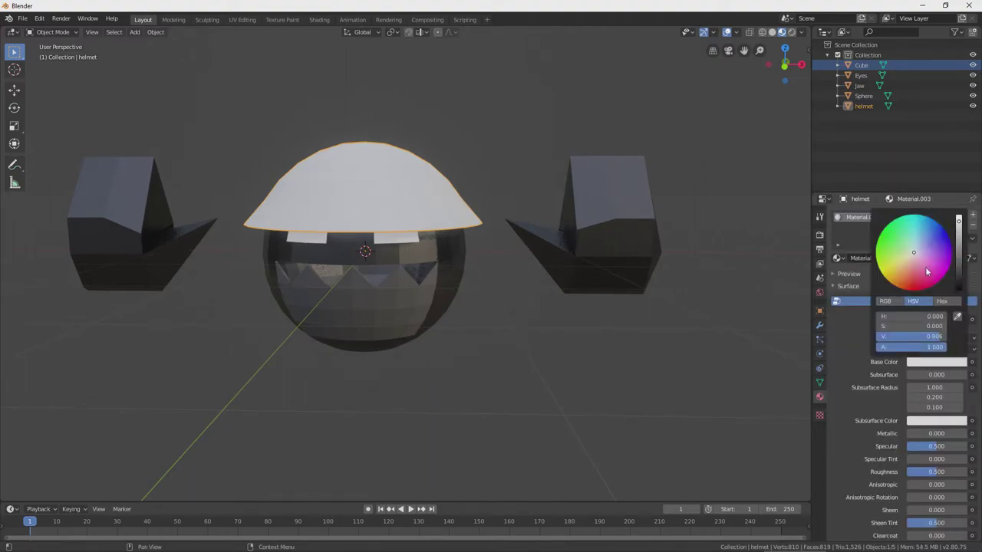
{"action": "left_click_drag", "start_coordinate": [914, 255], "coordinate": [882, 230]}
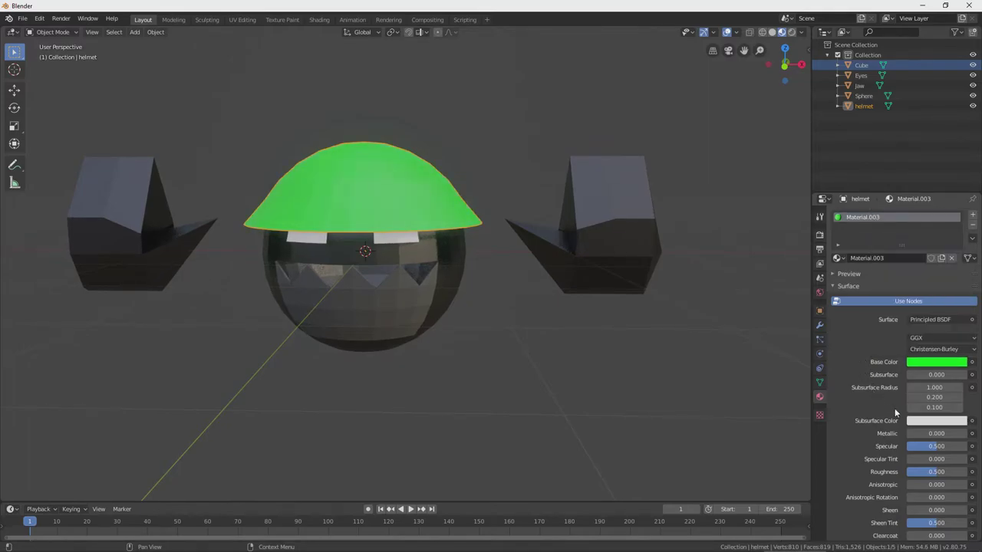
Darken the helmet's green base colour to a value of about 0.18.
{"action": "left_click", "coordinate": [936, 361]}
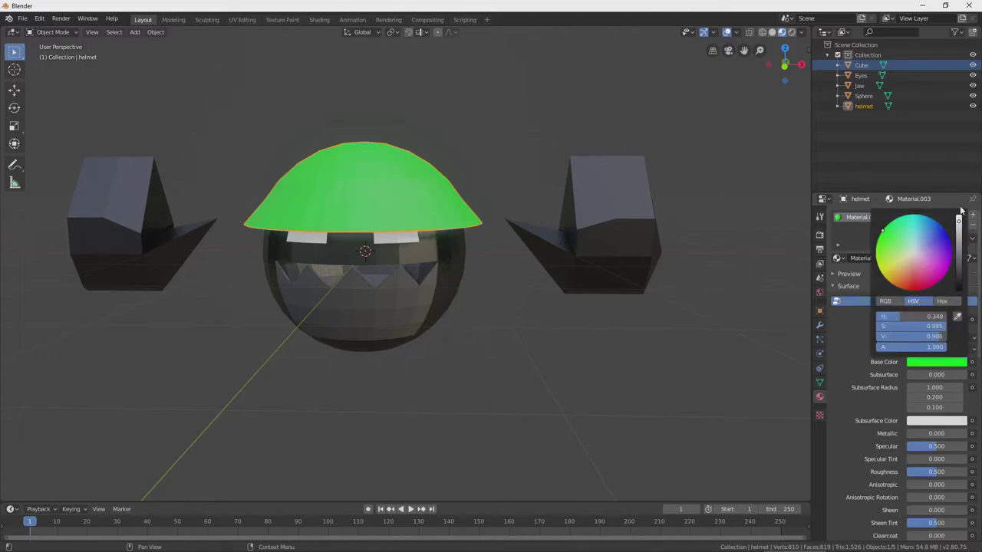
{"action": "left_click_drag", "start_coordinate": [959, 223], "coordinate": [958, 277]}
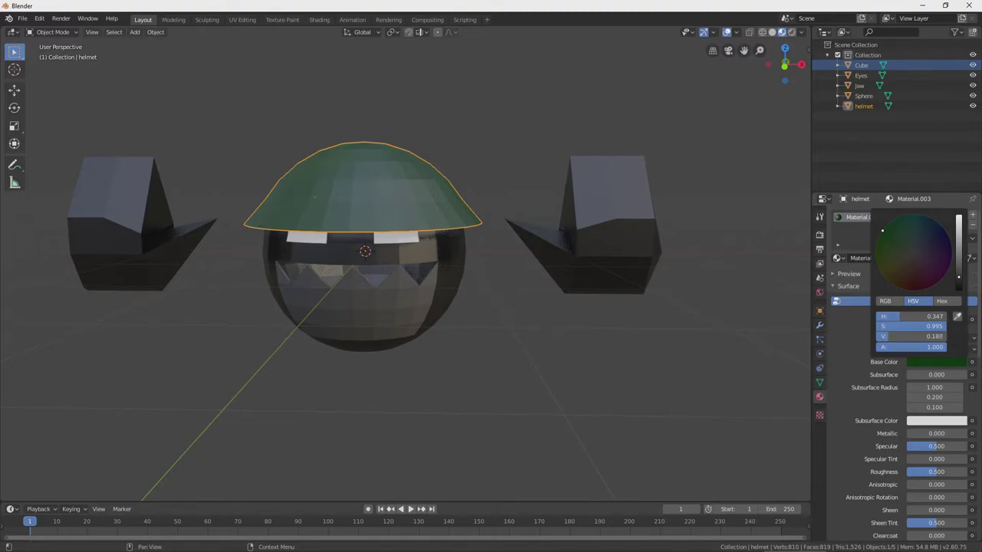
{"action": "left_click_drag", "start_coordinate": [958, 278], "coordinate": [959, 280]}
Set the helmet material's Roughness to 1.
{"action": "scroll", "coordinate": [884, 409], "scroll_direction": "down", "scroll_amount": 3}
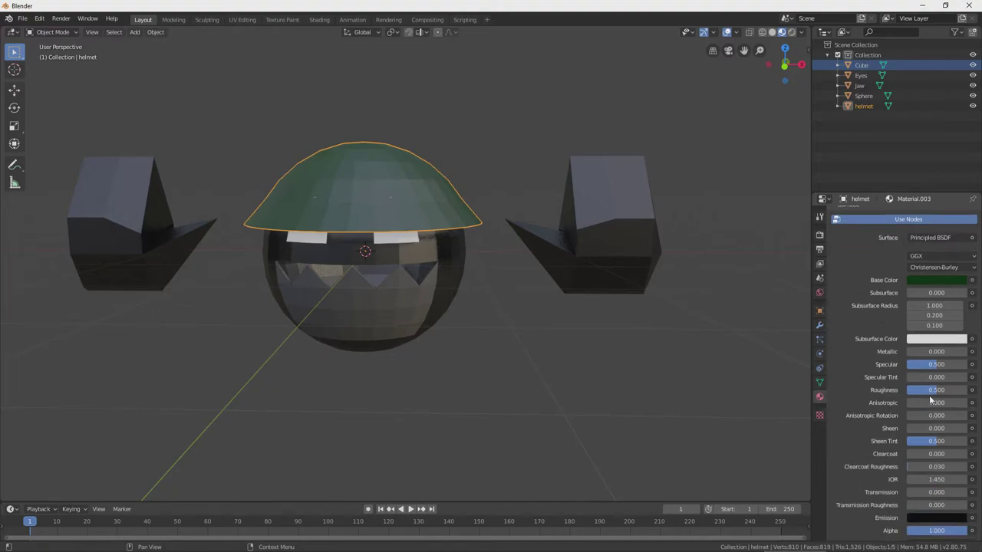
{"action": "left_click", "coordinate": [934, 393]}
{"action": "type", "text": "1"}
{"action": "key", "text": "Return"}
Examine the coloured head, jaw, helmet and hands from several angles and distances.
{"action": "middle_click_drag", "start_coordinate": [767, 361], "coordinate": [472, 283]}
{"action": "scroll", "coordinate": [472, 283], "scroll_direction": "up", "scroll_amount": 5}
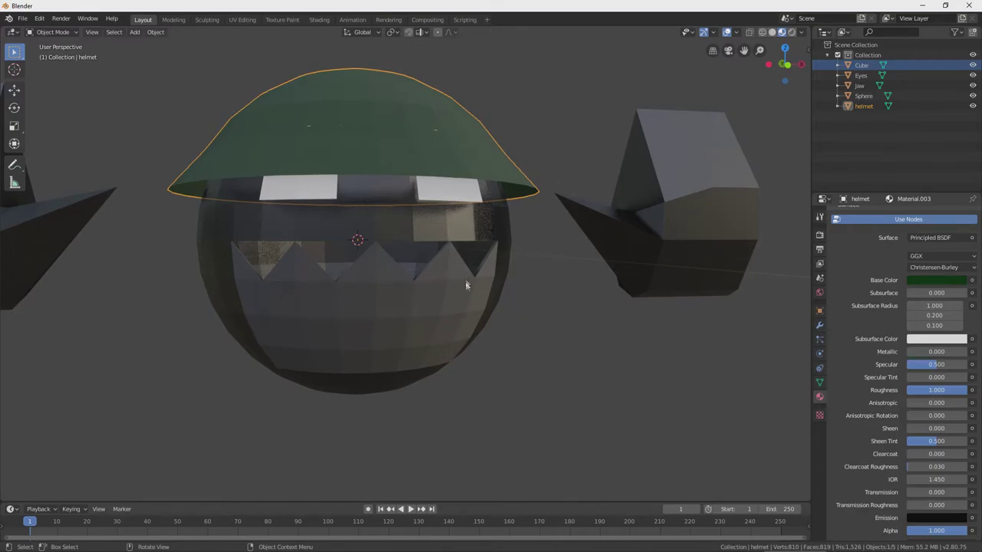
{"action": "scroll", "coordinate": [583, 270], "scroll_direction": "down", "scroll_amount": 4}
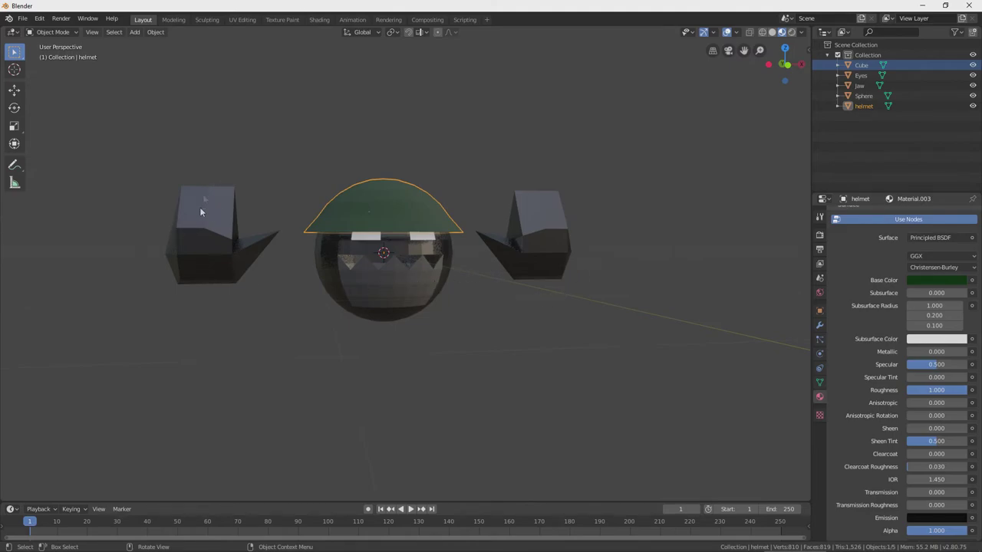
{"action": "middle_click_drag", "start_coordinate": [204, 276], "coordinate": [312, 278]}
{"action": "middle_click_drag", "start_coordinate": [369, 263], "coordinate": [403, 256]}
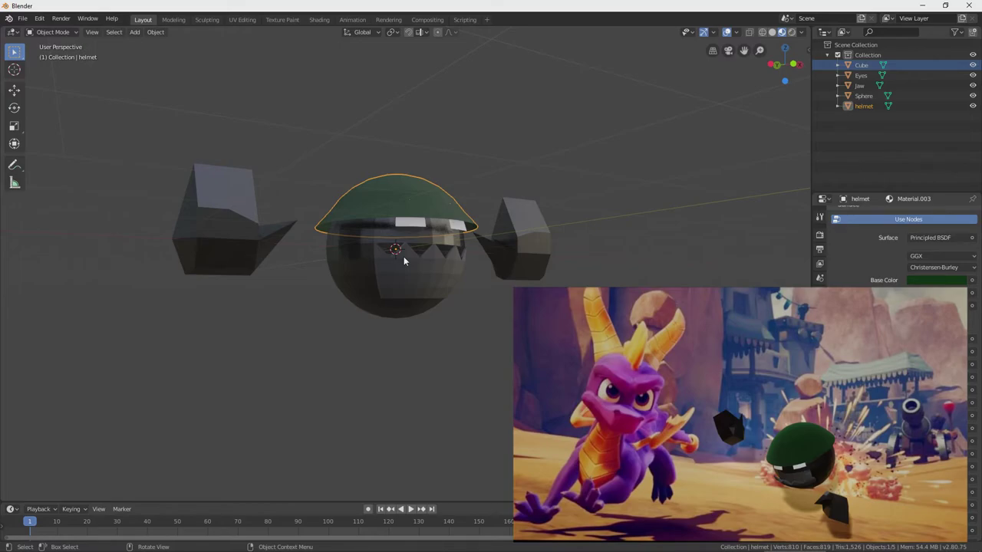
{"action": "middle_click_drag", "start_coordinate": [404, 256], "coordinate": [378, 265]}
{"action": "scroll", "coordinate": [379, 266], "scroll_direction": "up", "scroll_amount": 2}
{"action": "scroll", "coordinate": [379, 265], "scroll_direction": "down", "scroll_amount": 1}
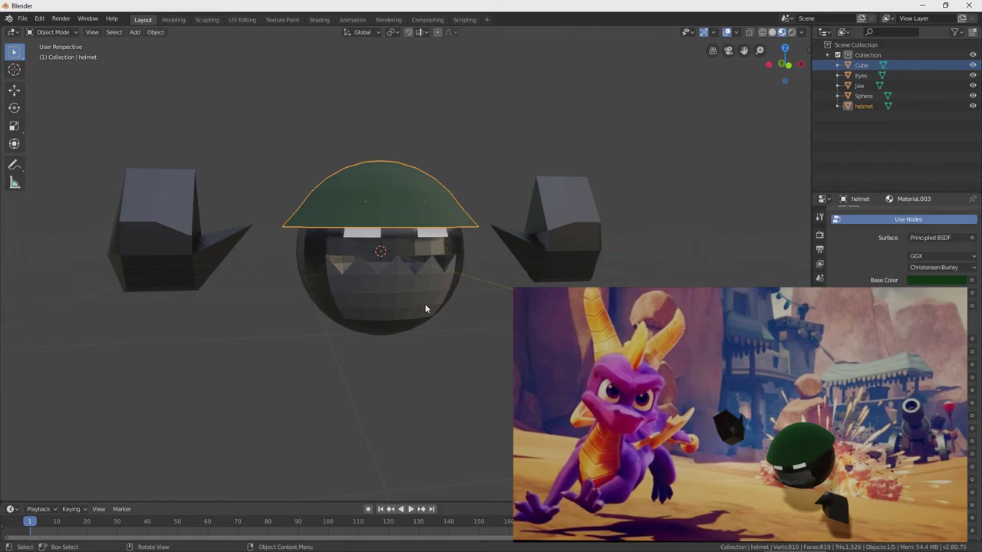
Select the jaw object.
{"action": "left_click", "coordinate": [422, 280]}
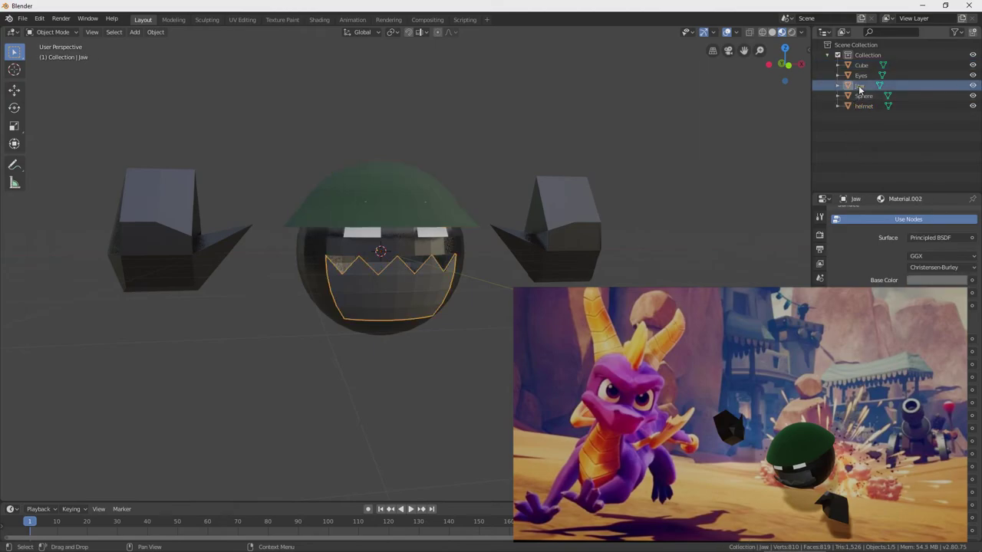